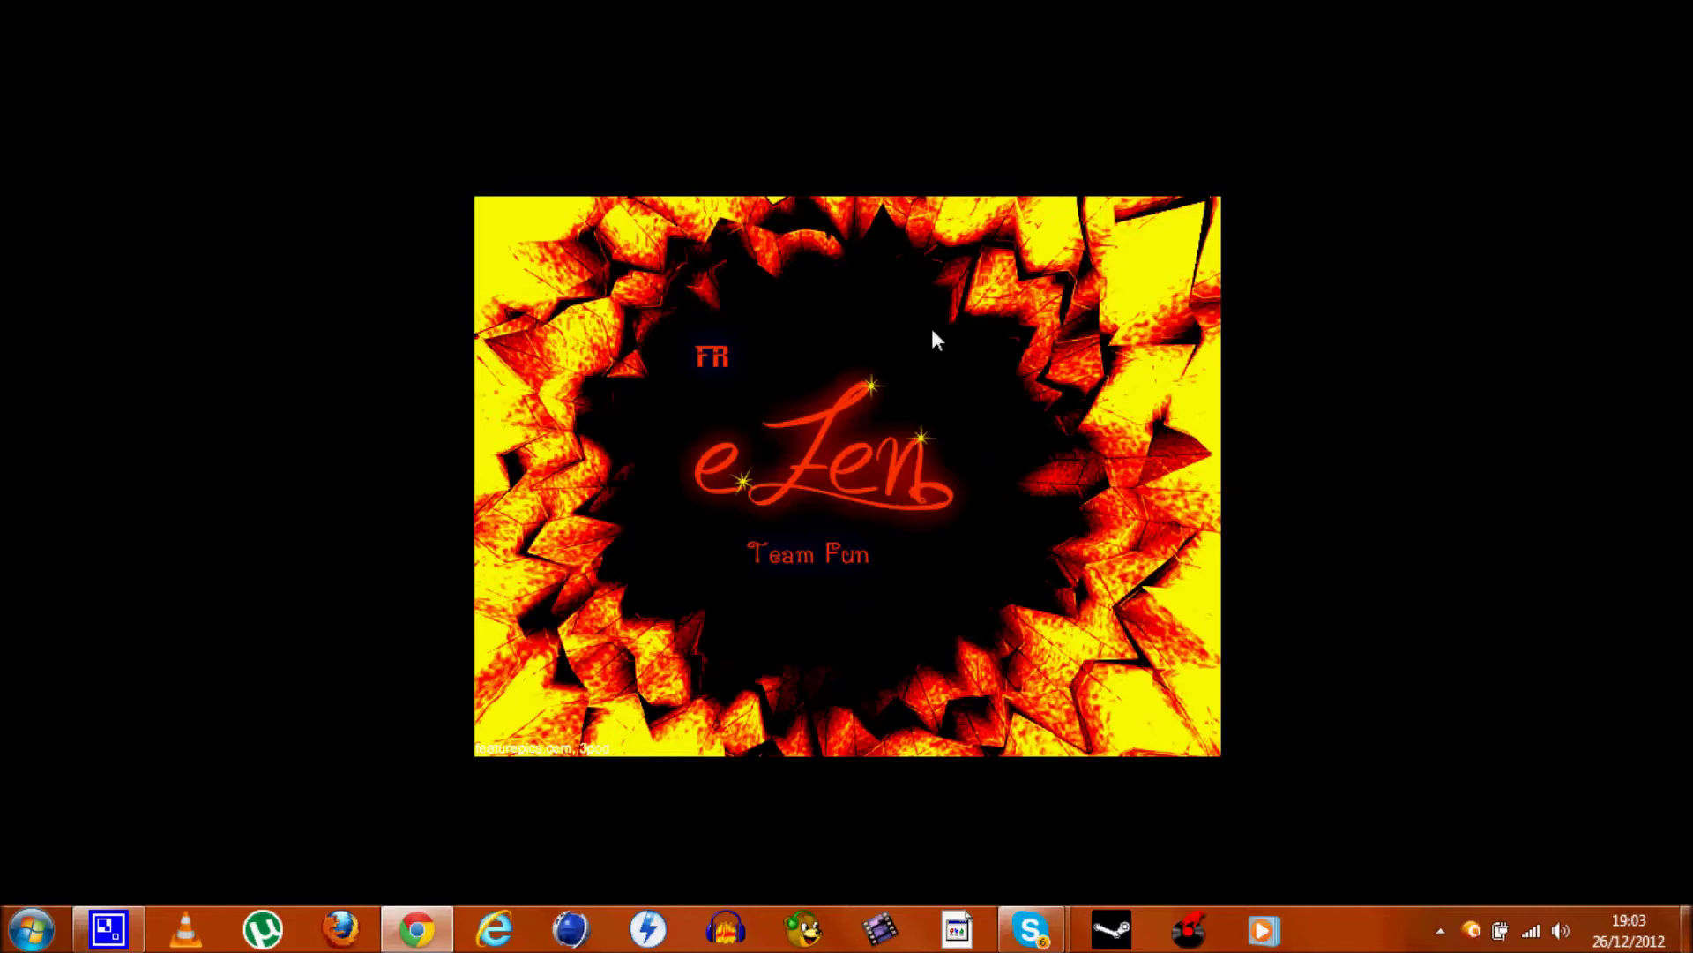
- Switch to piZap in Chrome and open its Backgrounds gallery
click(416, 928)
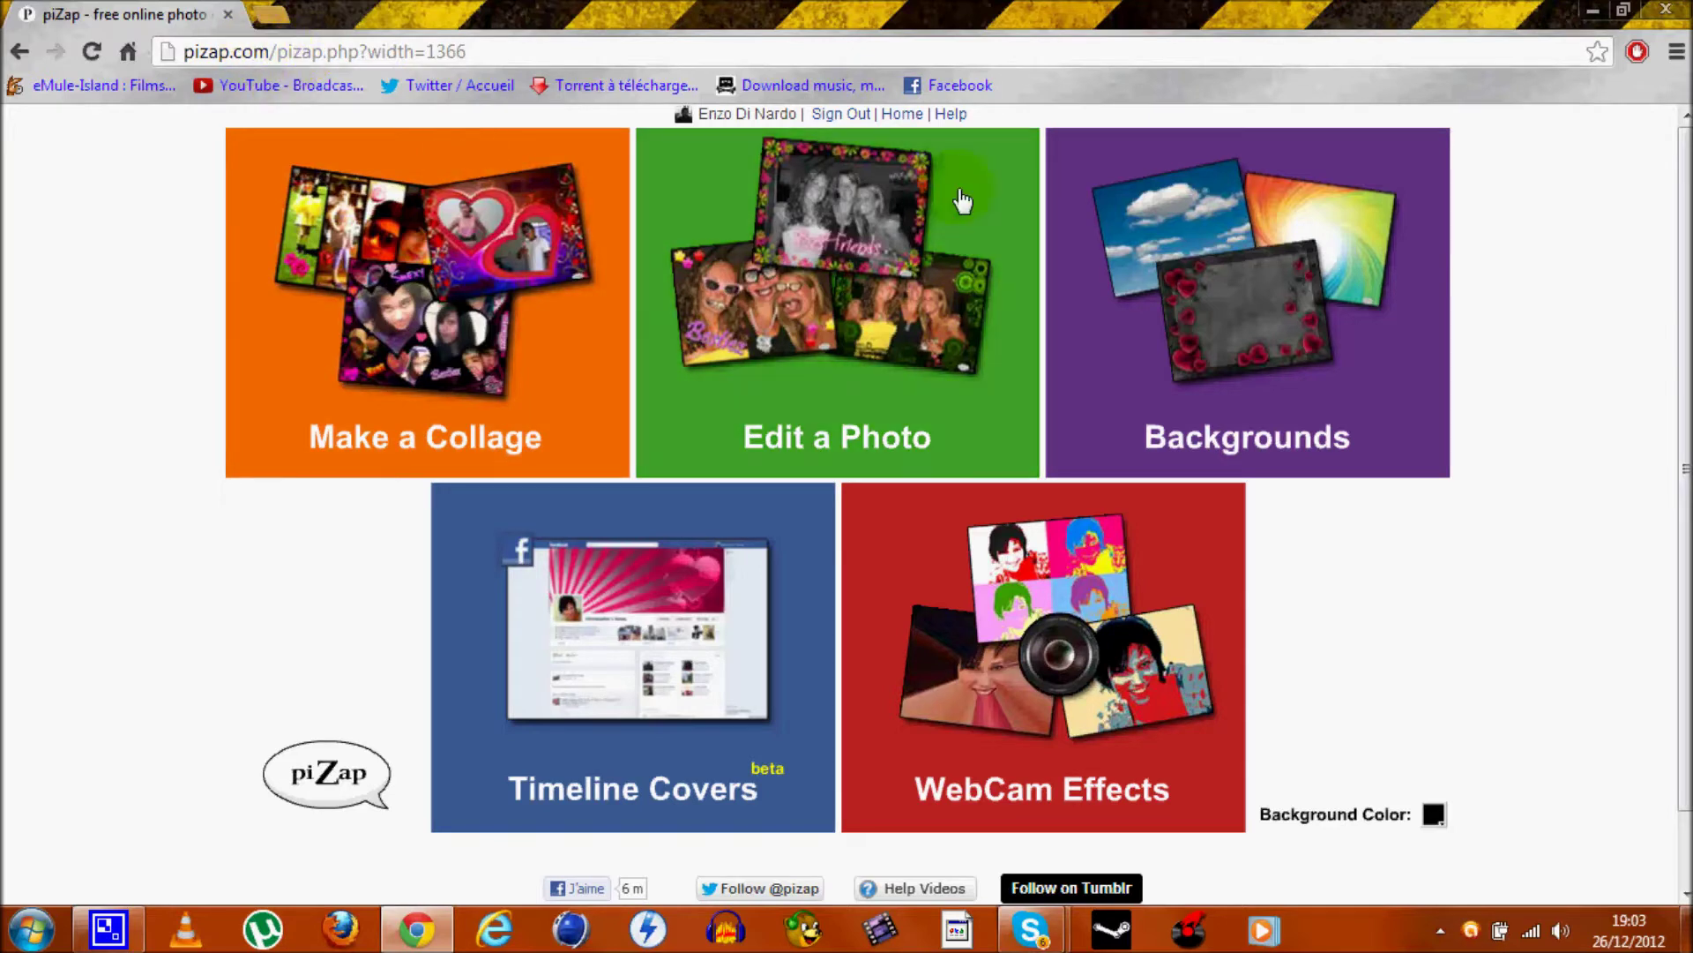
click(1187, 328)
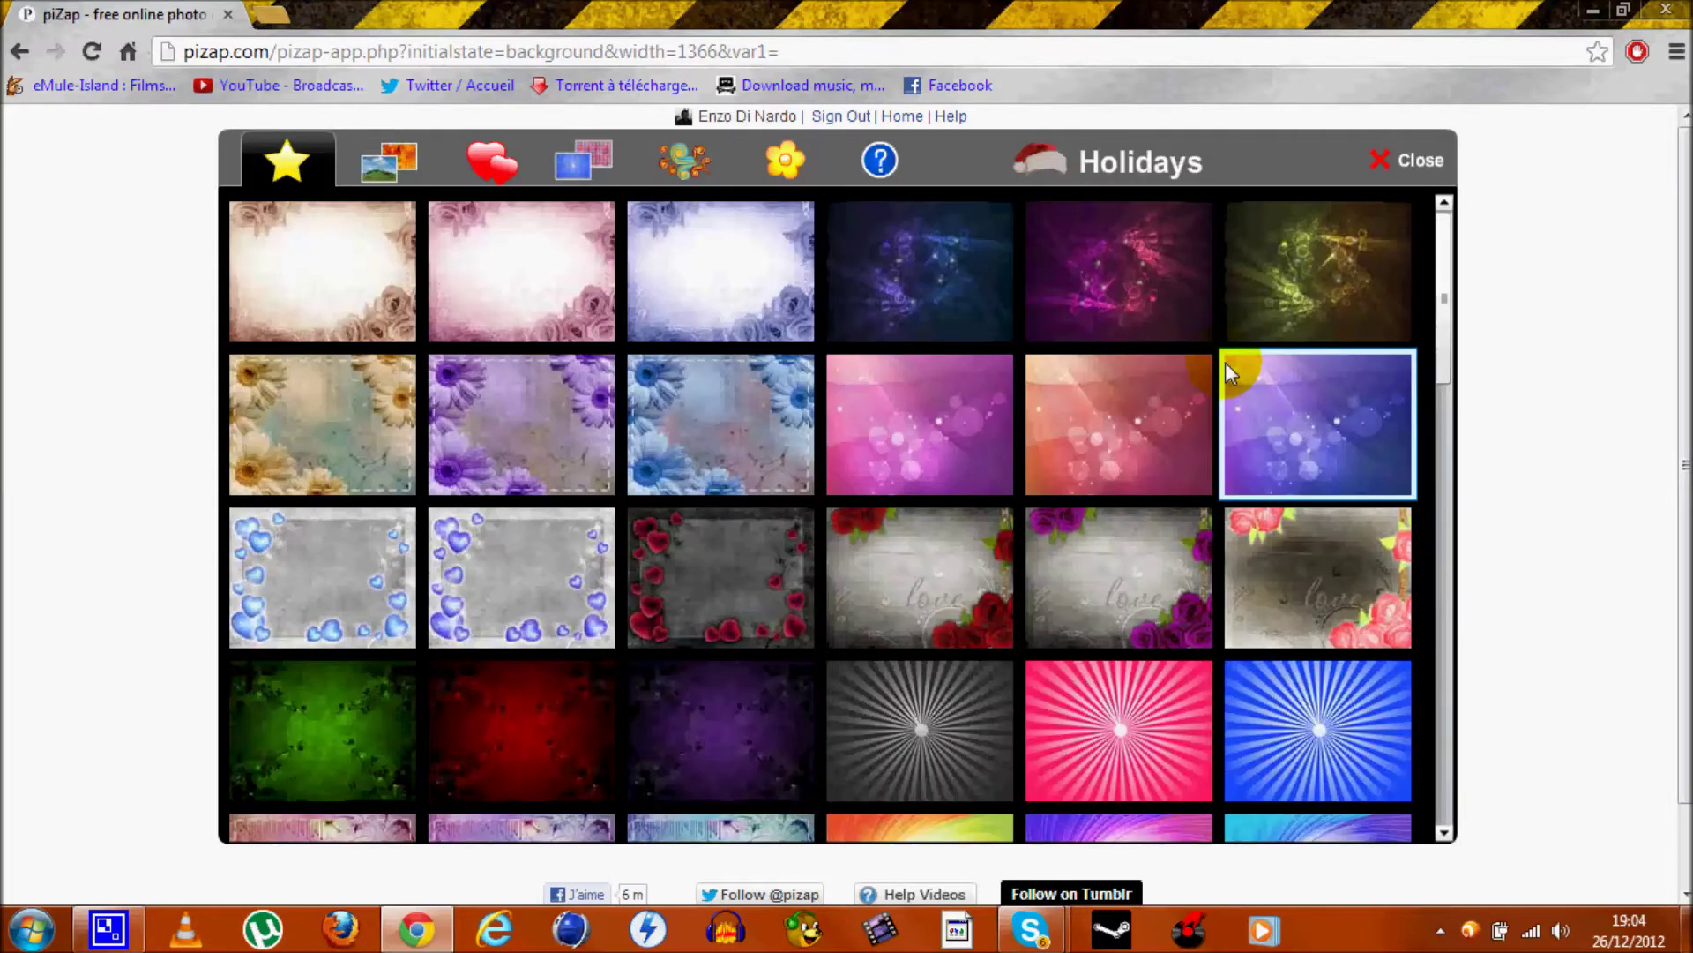
- Look through the swirl pattern, flower and miscellaneous background categories for a suitable image
click(686, 163)
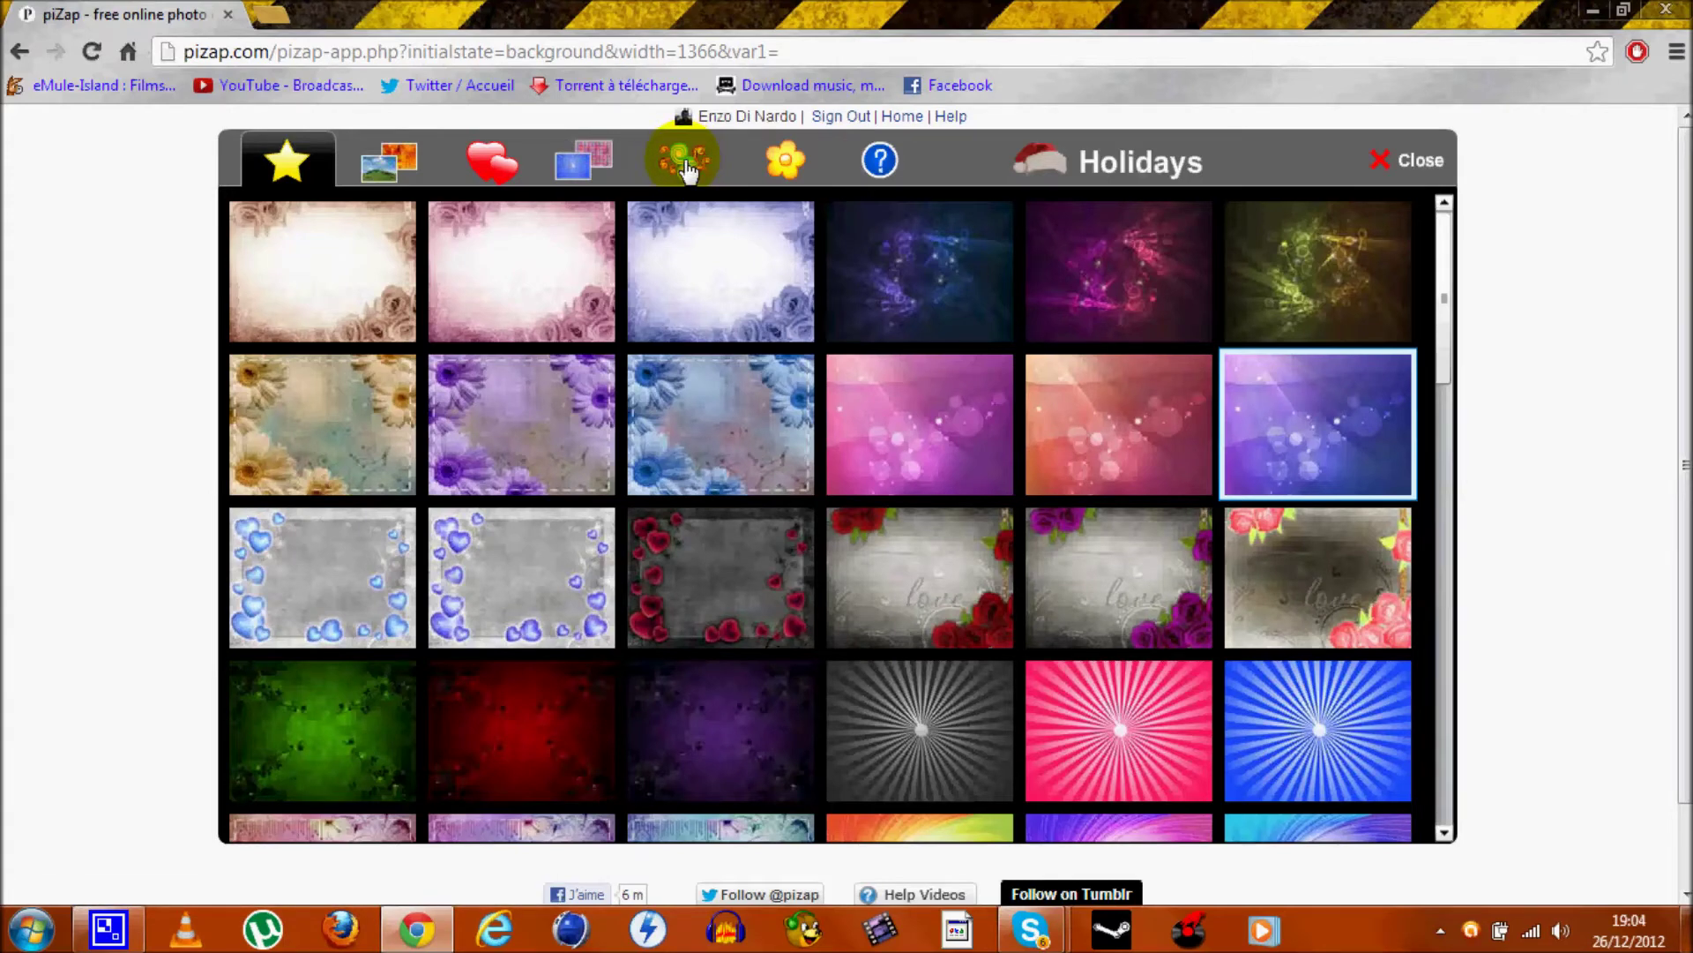
click(686, 165)
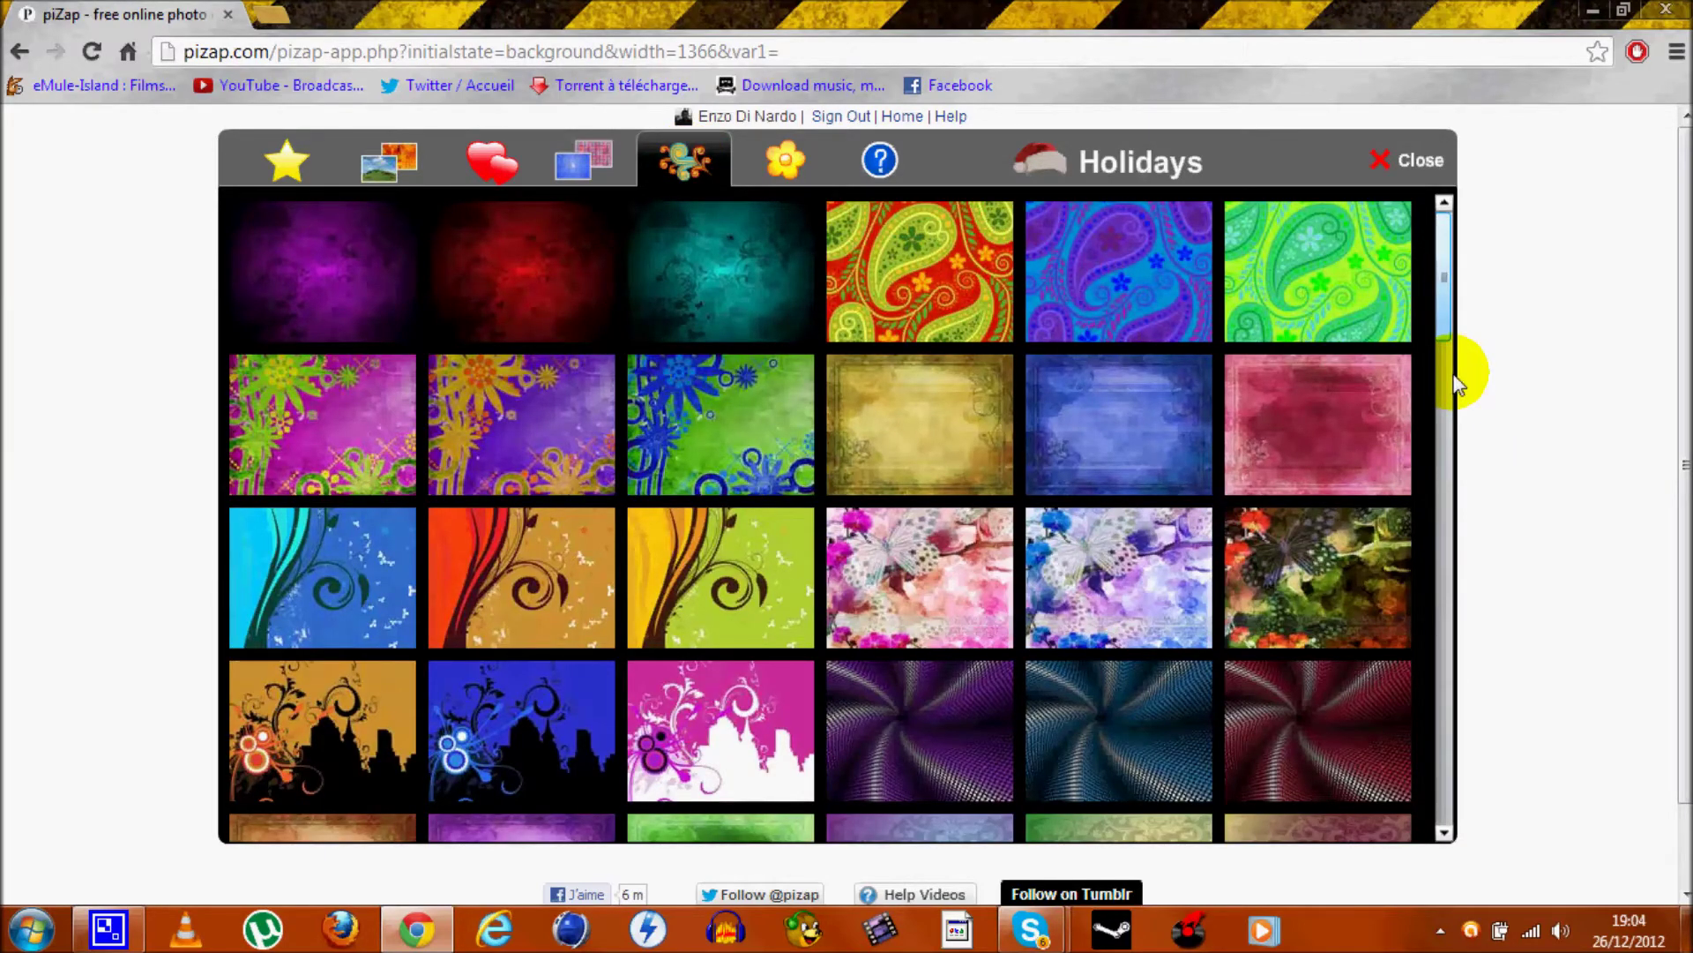
scroll(1456, 381, down, 6)
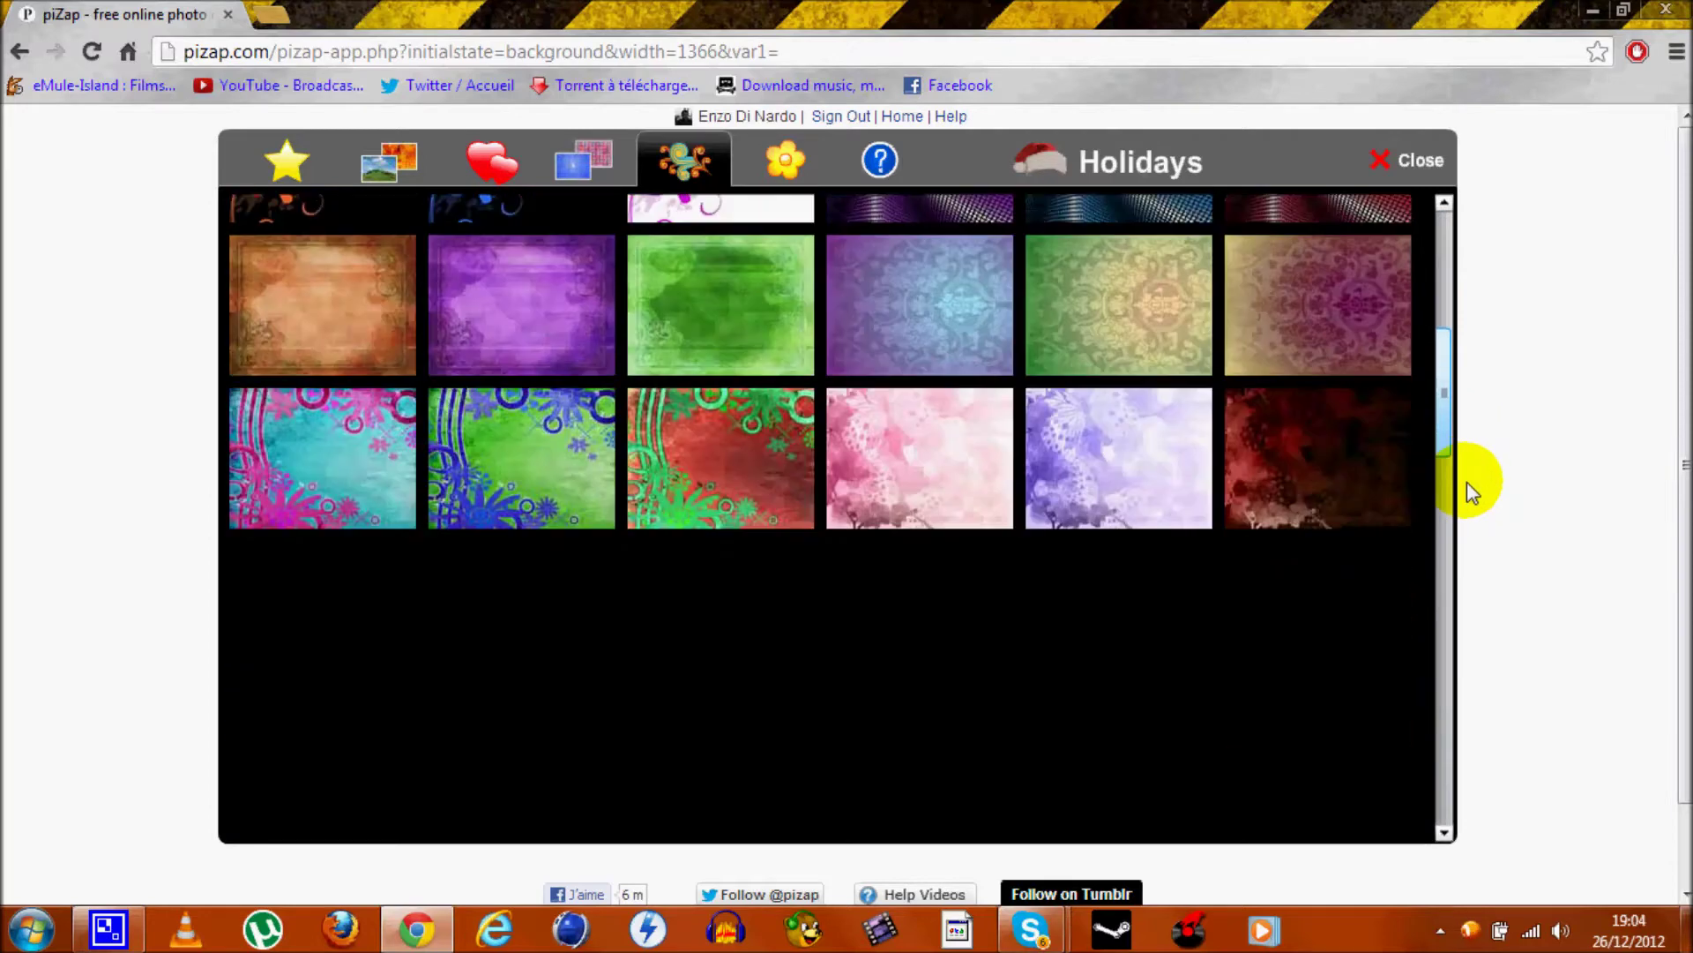
scroll(828, 305, down, 2)
click(801, 176)
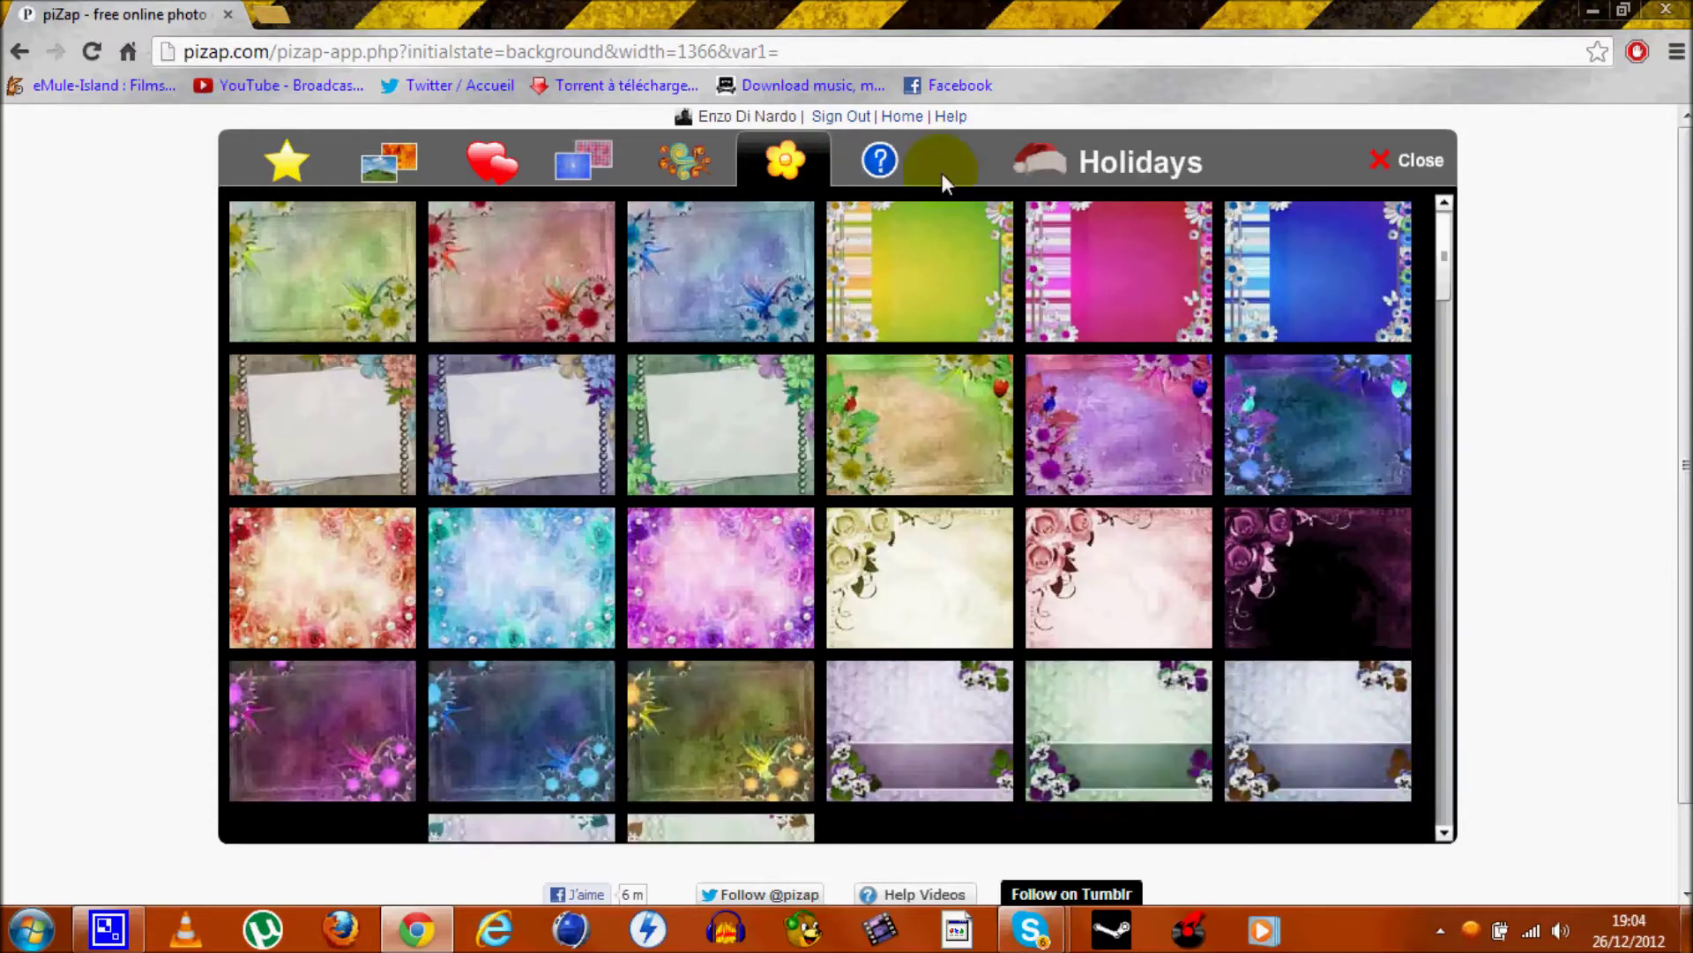
click(880, 160)
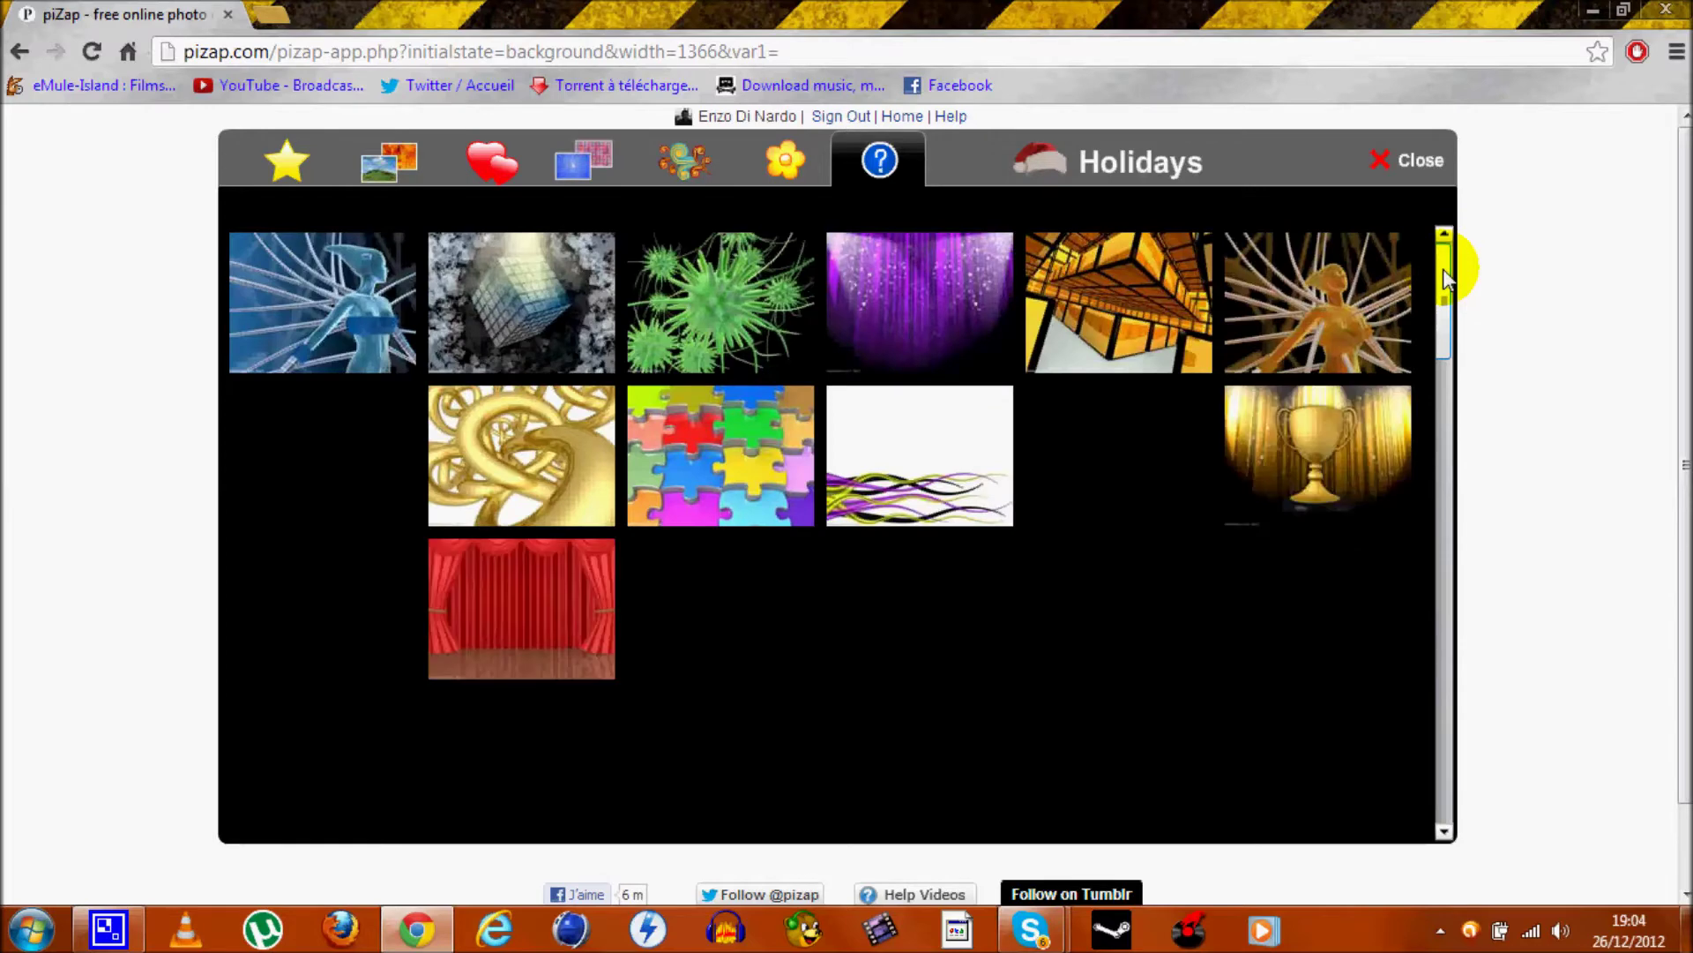
drag(1443, 289, 1447, 671)
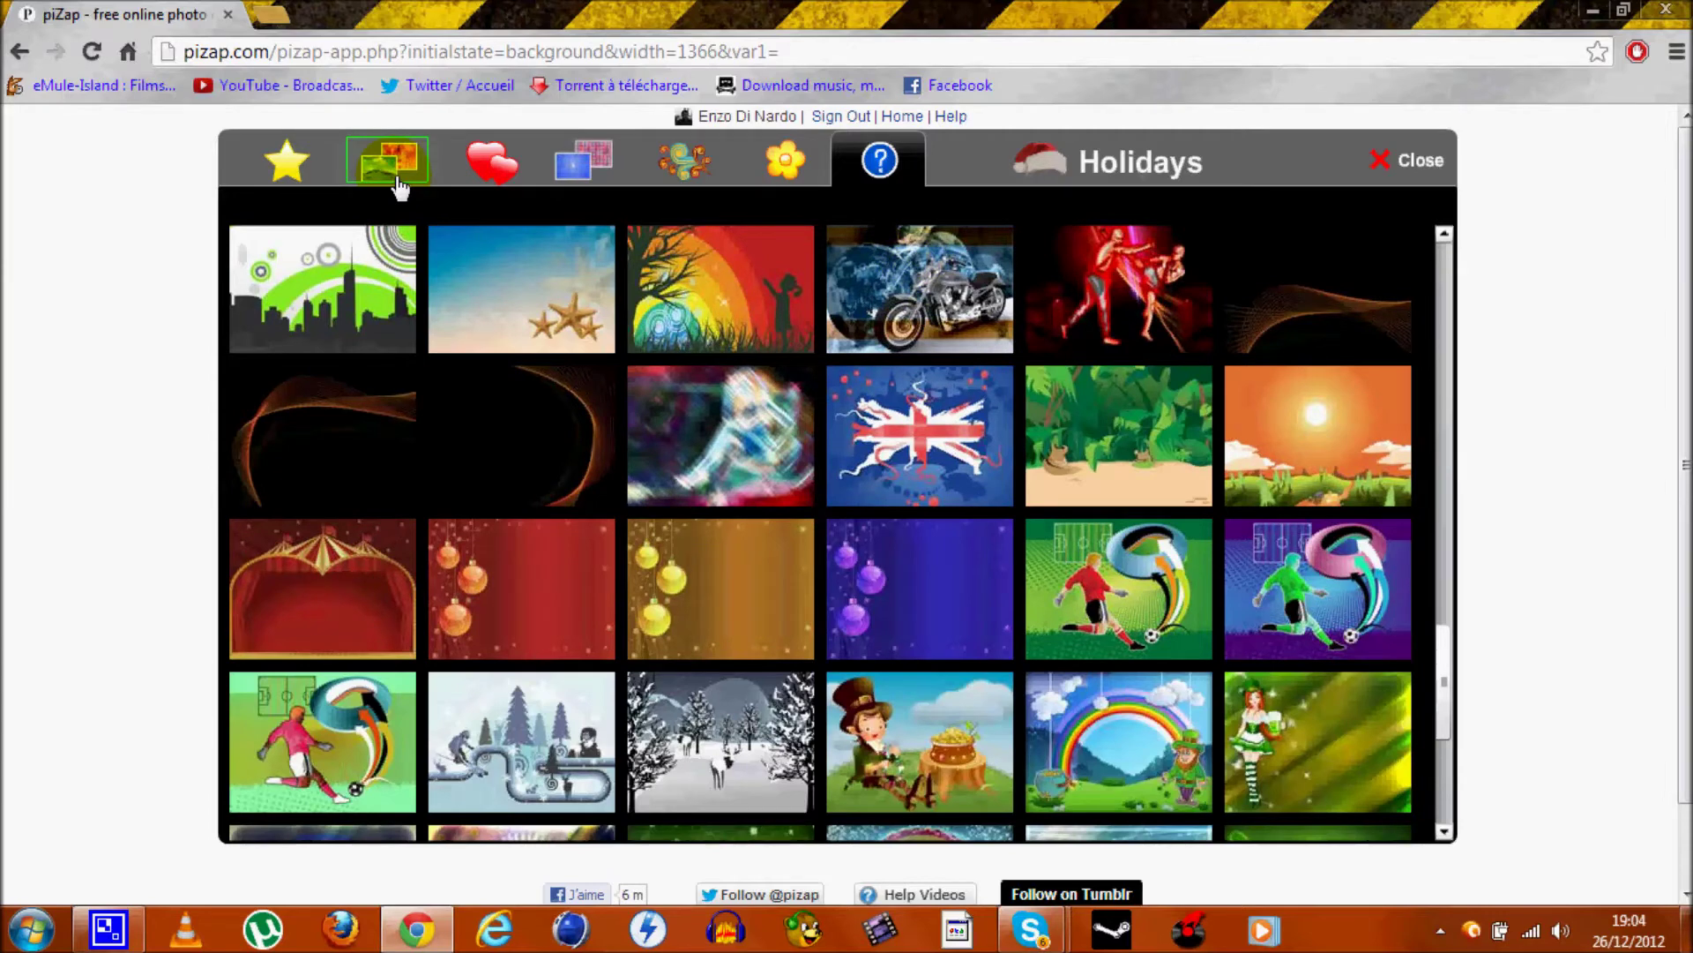
- Choose the golden shard background with a black centre from the abstract category and apply the AlienZ effect to it
click(397, 176)
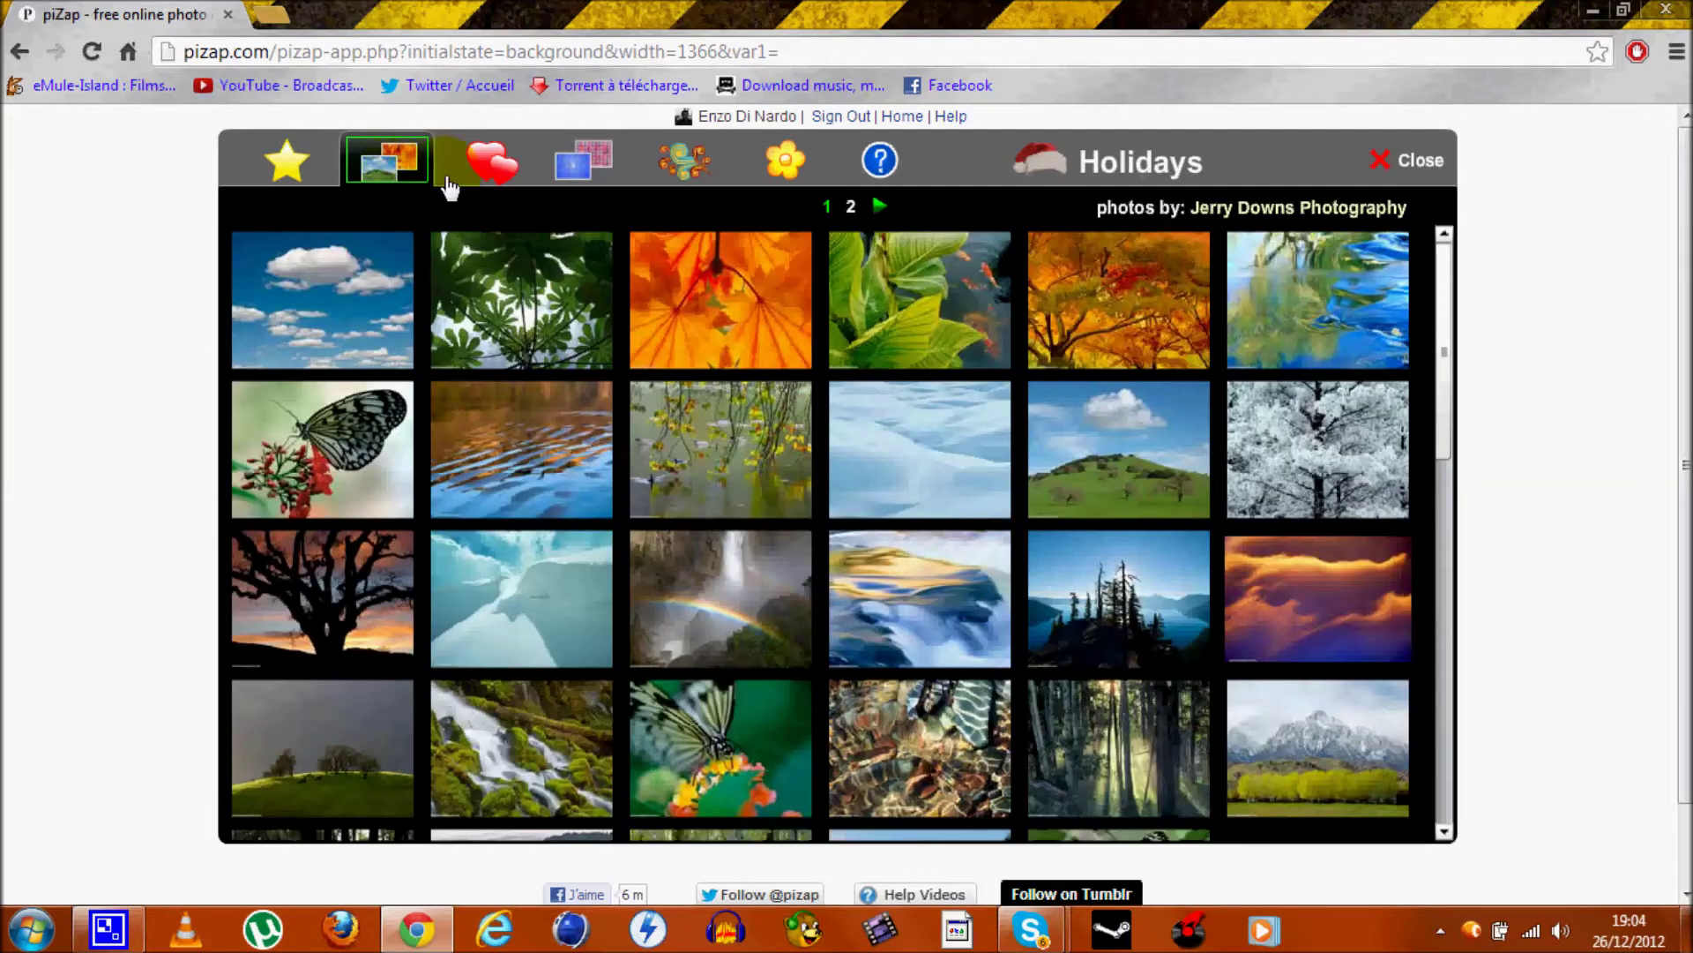
click(578, 168)
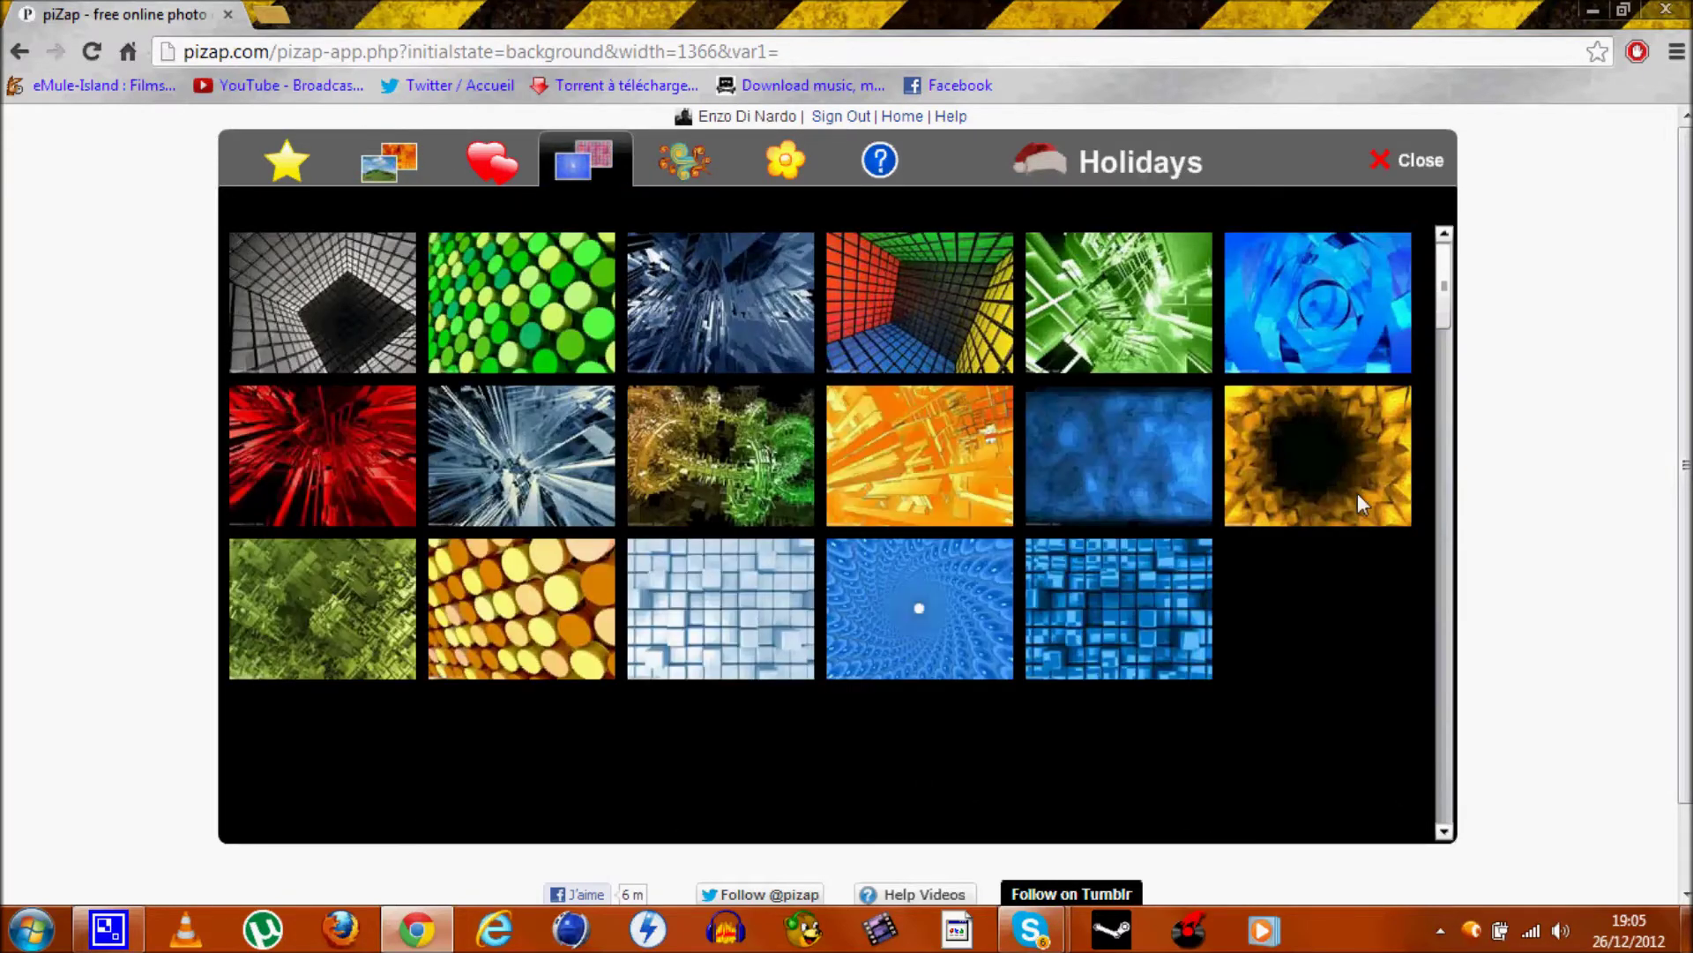
click(1331, 451)
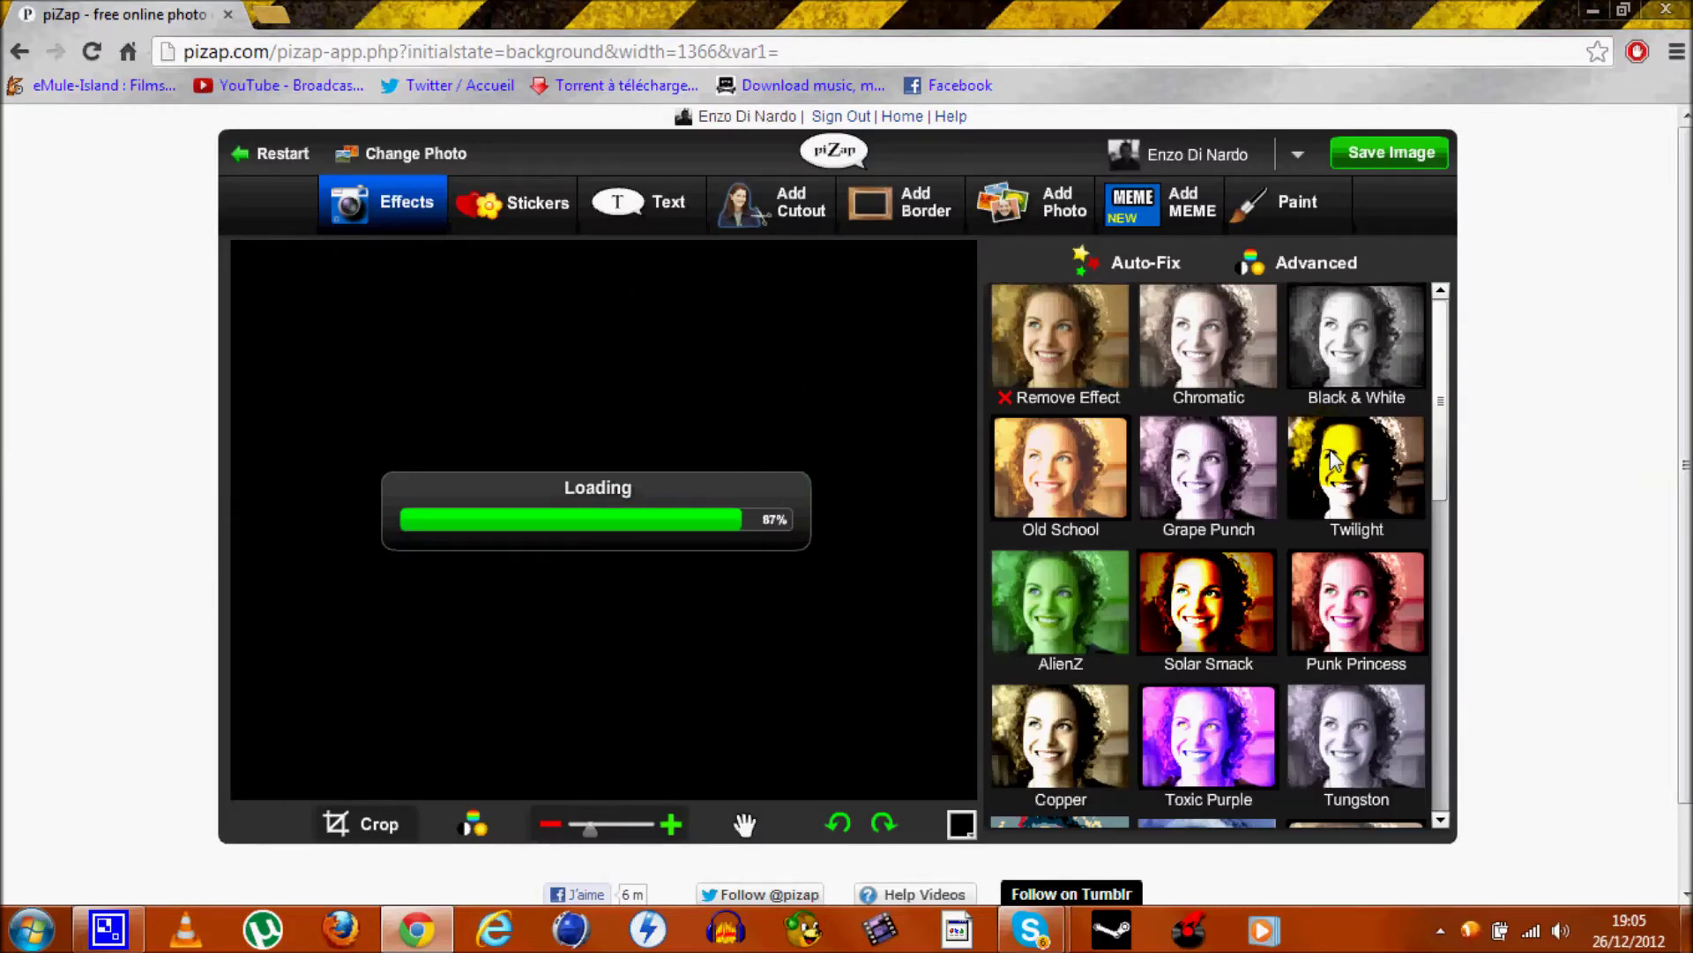
click(1217, 613)
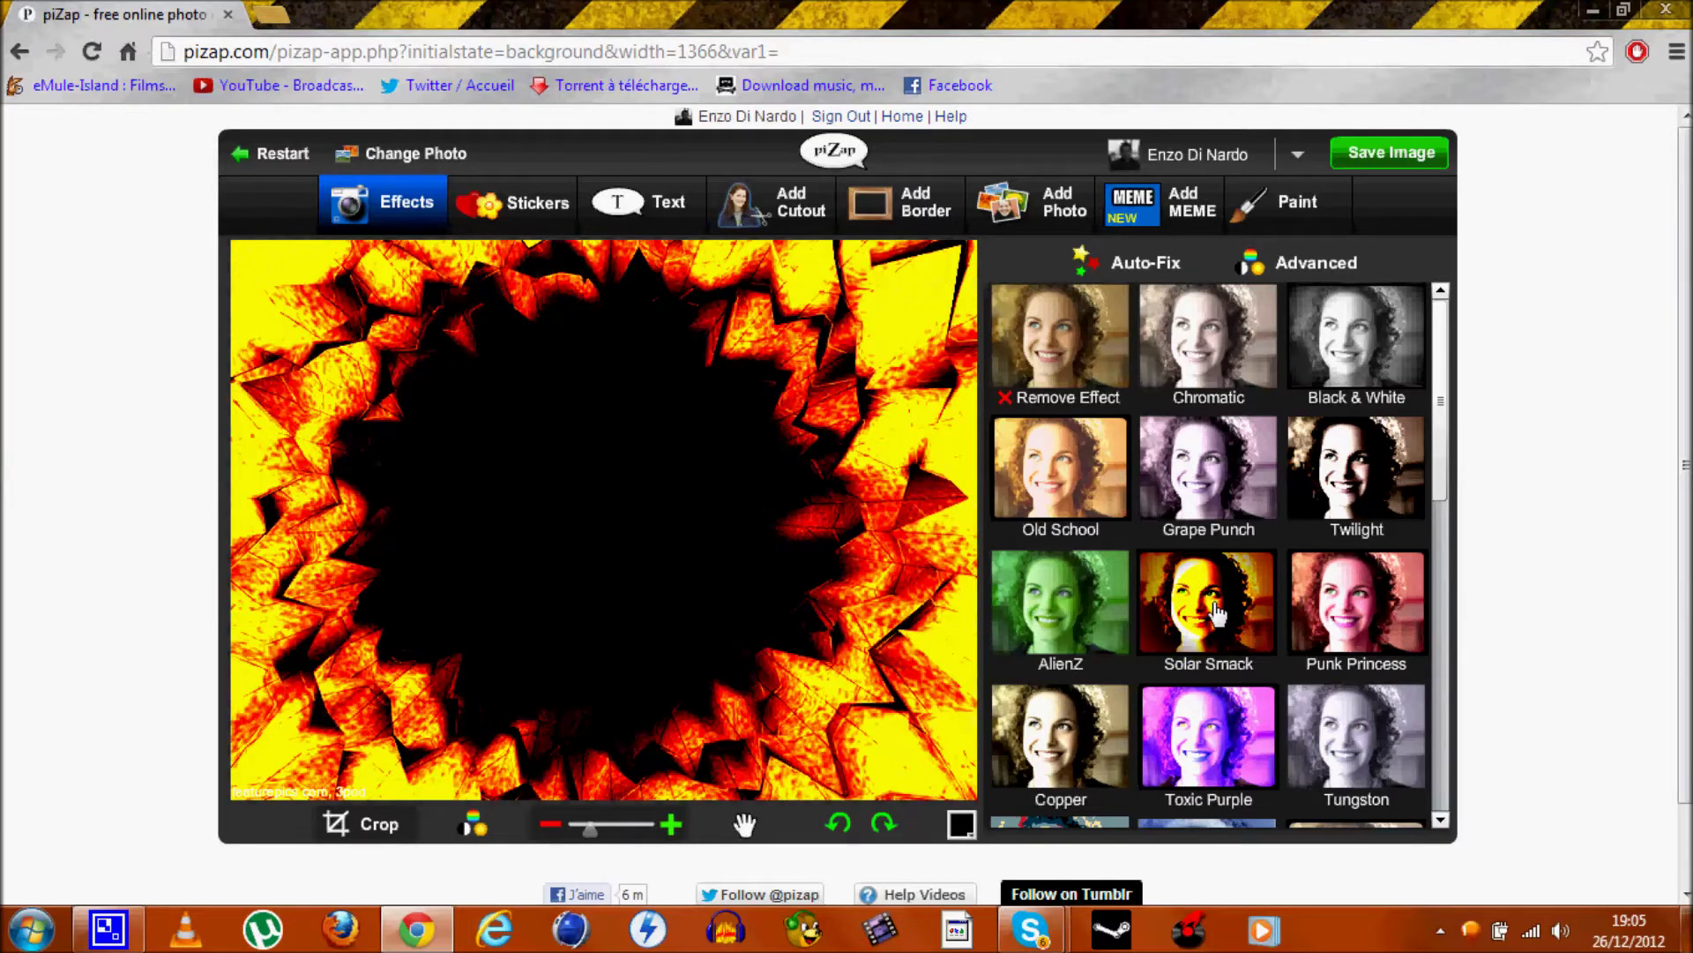
click(1067, 615)
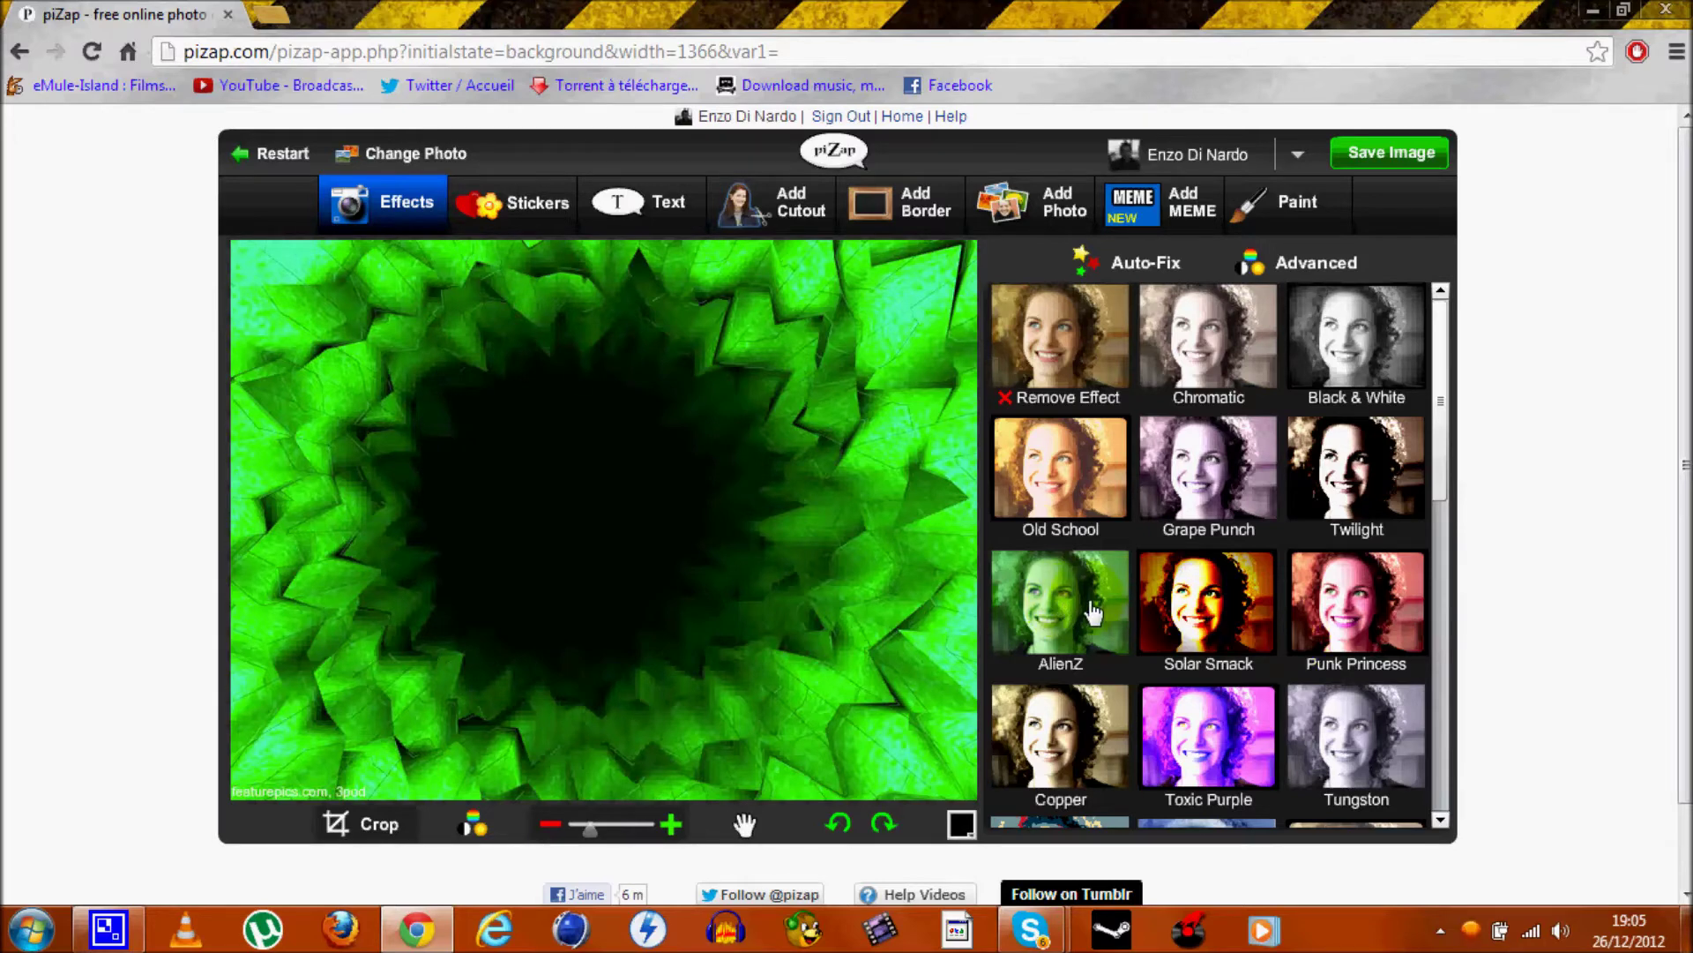
- Add a plain text object to the image and replace its placeholder wording with "XtraSH"
click(628, 211)
click(1142, 721)
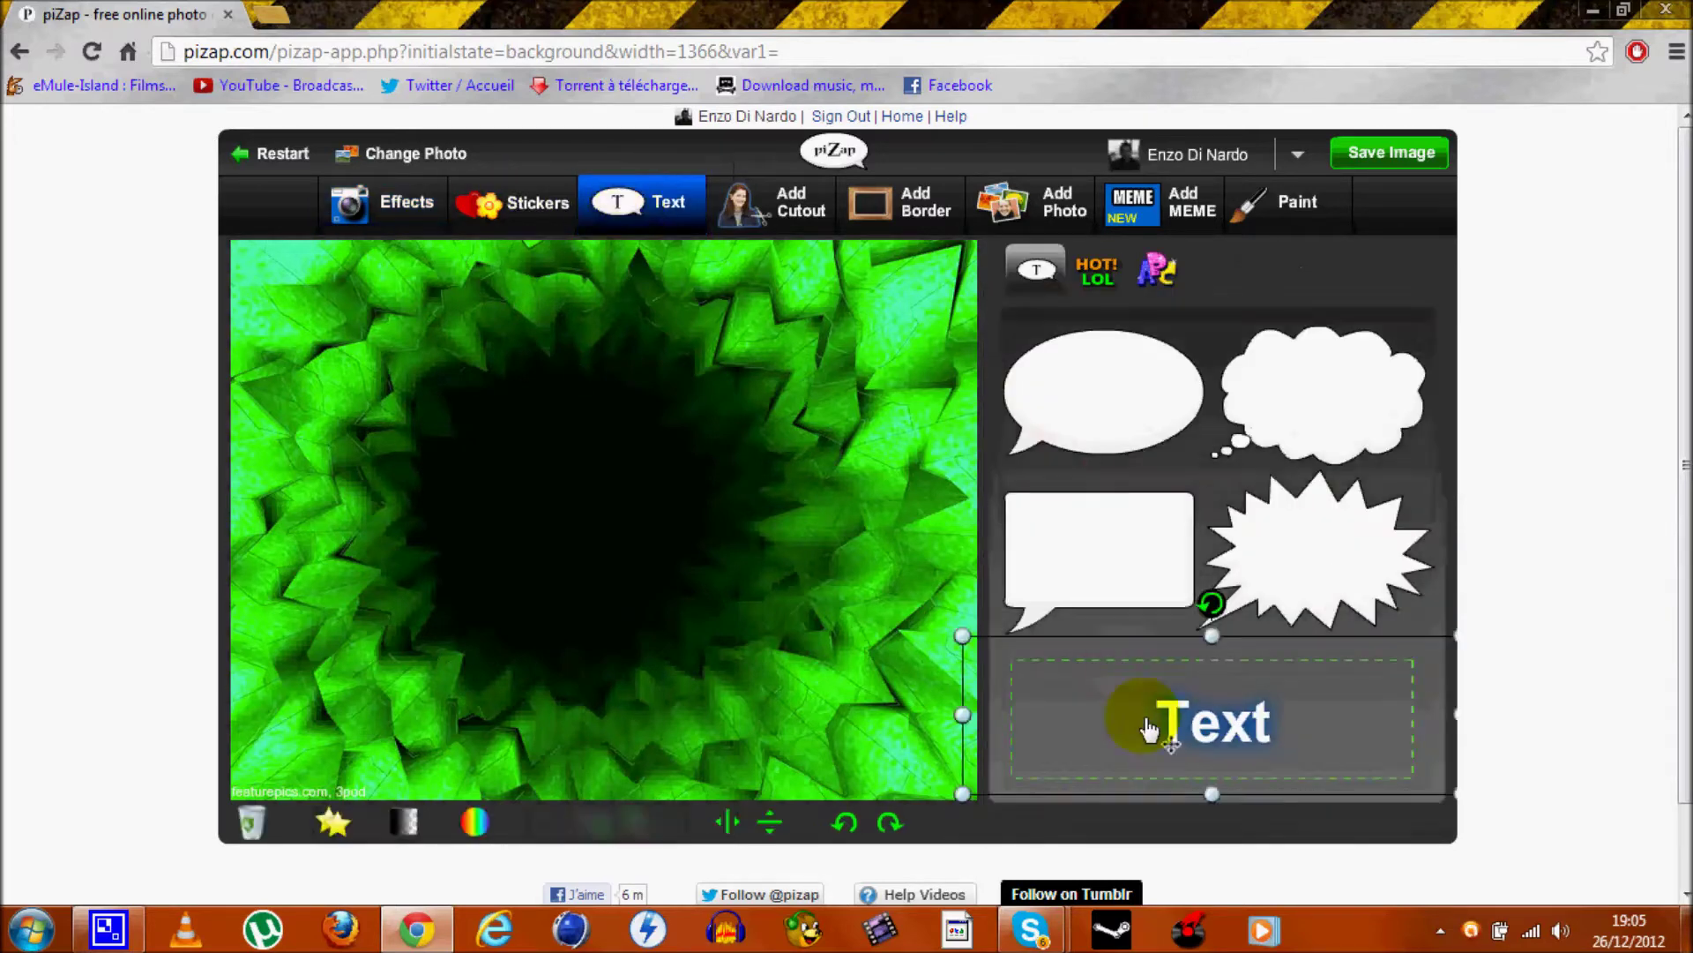
click(587, 467)
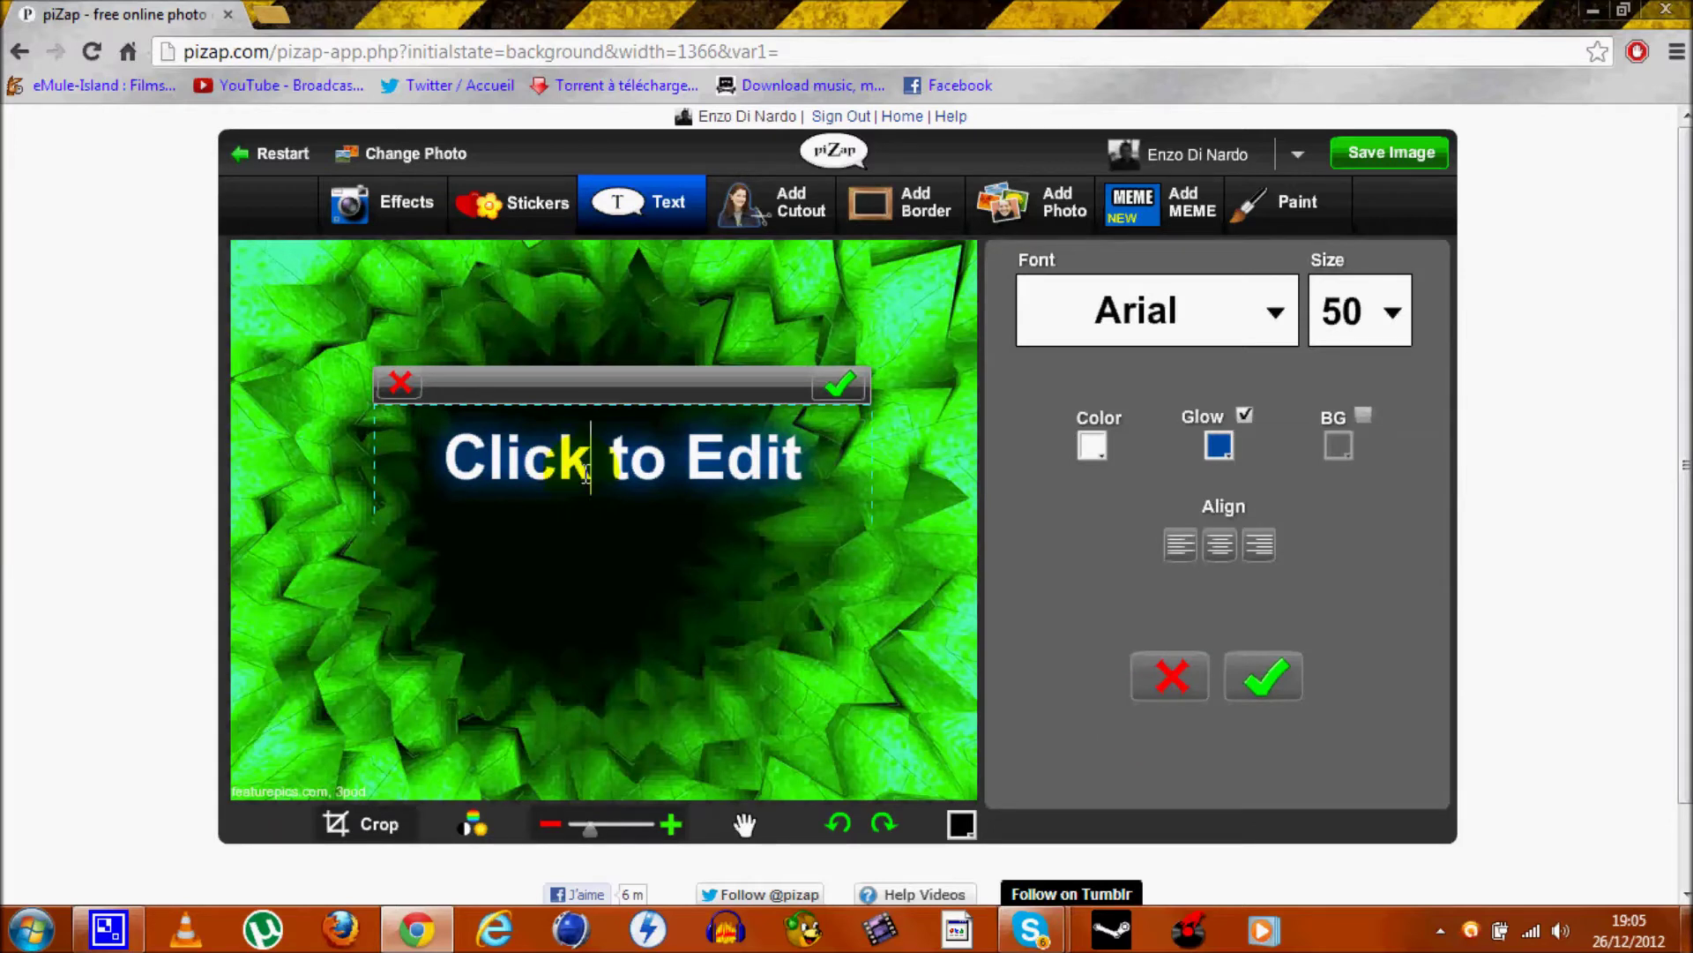
key(ctrl+a)
key(BackSpace)
click(1132, 328)
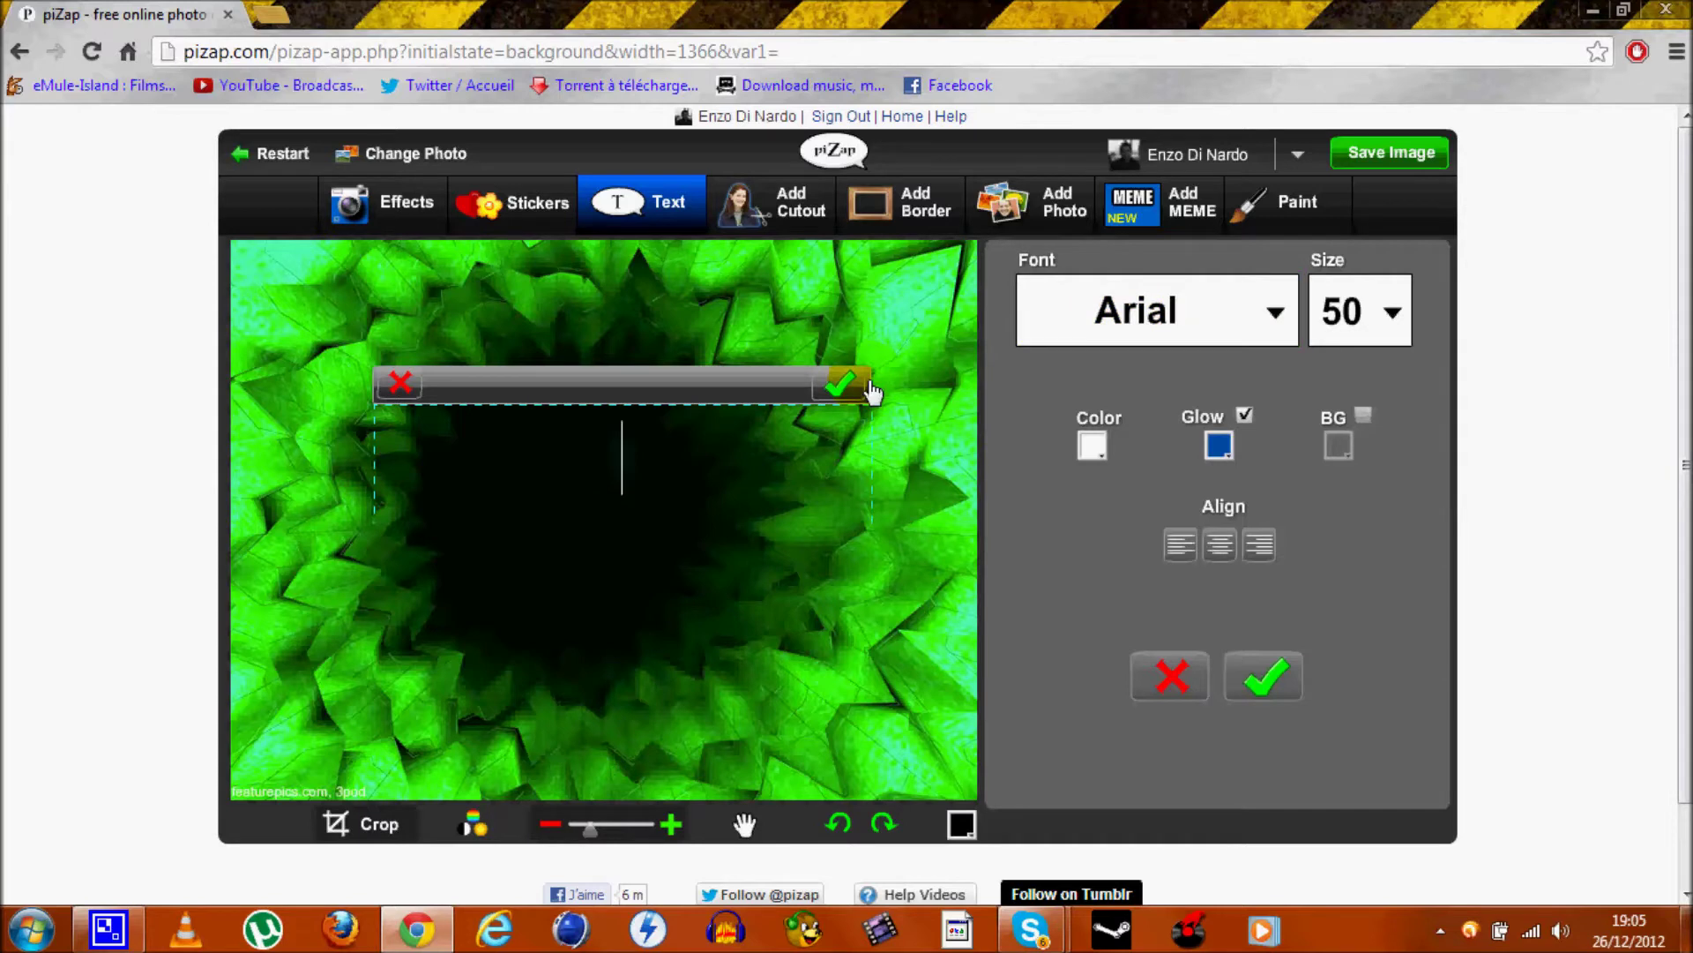
text(Xtr)
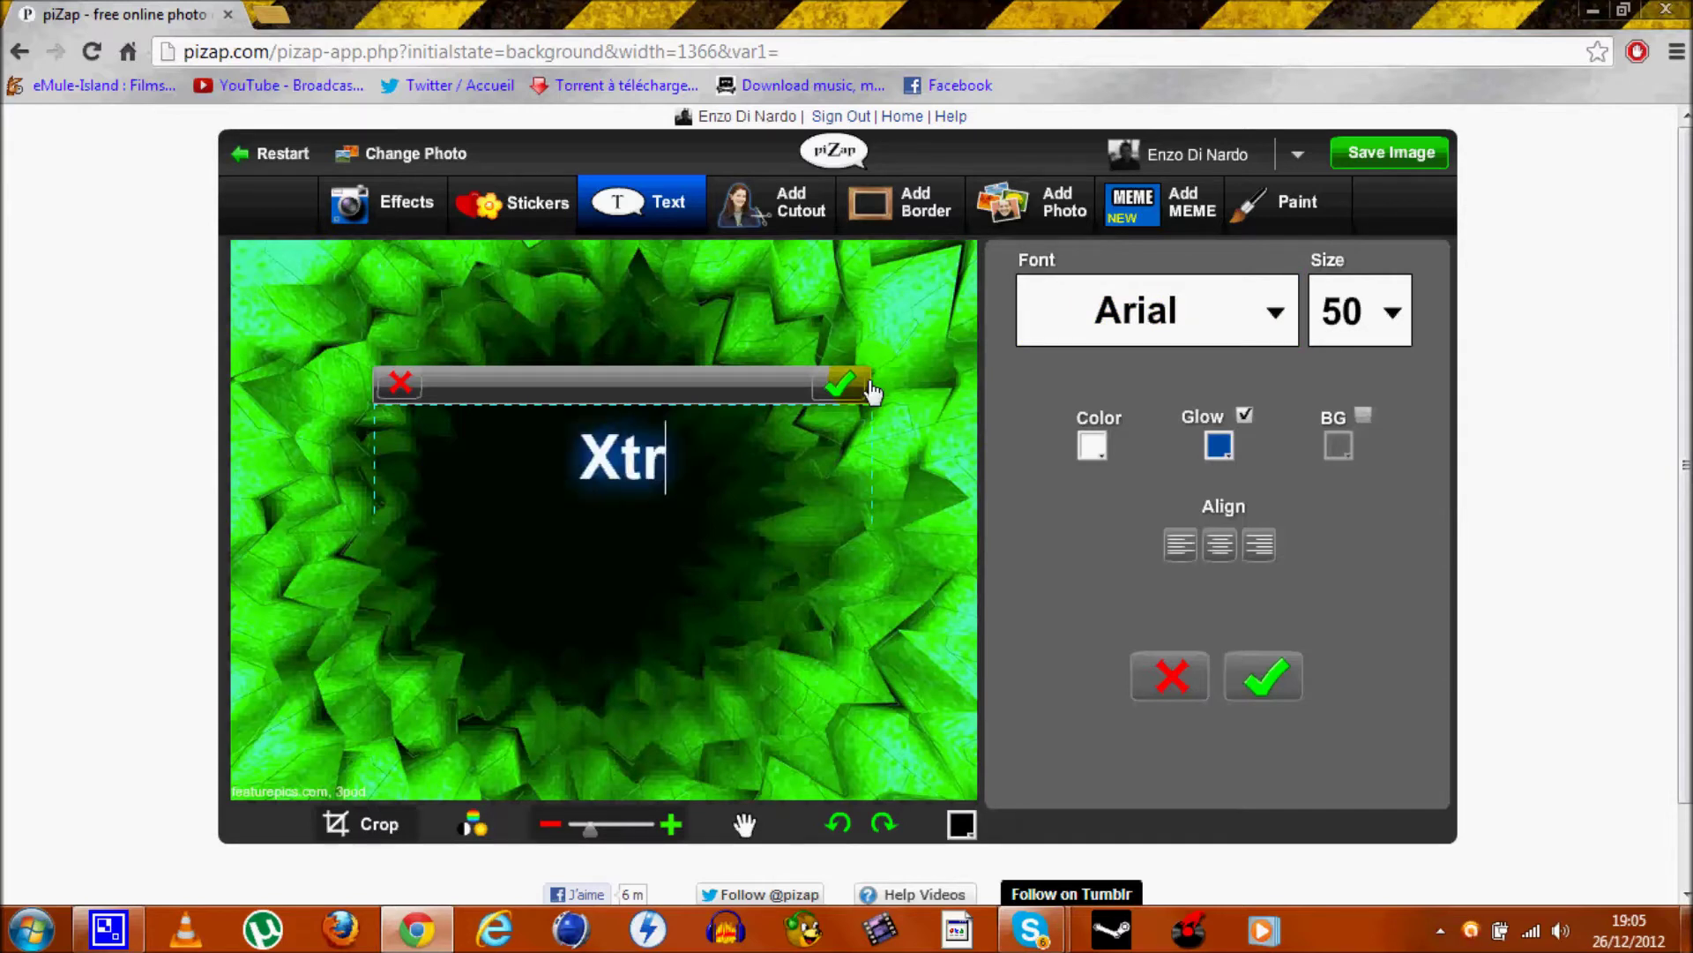
text(aSH)
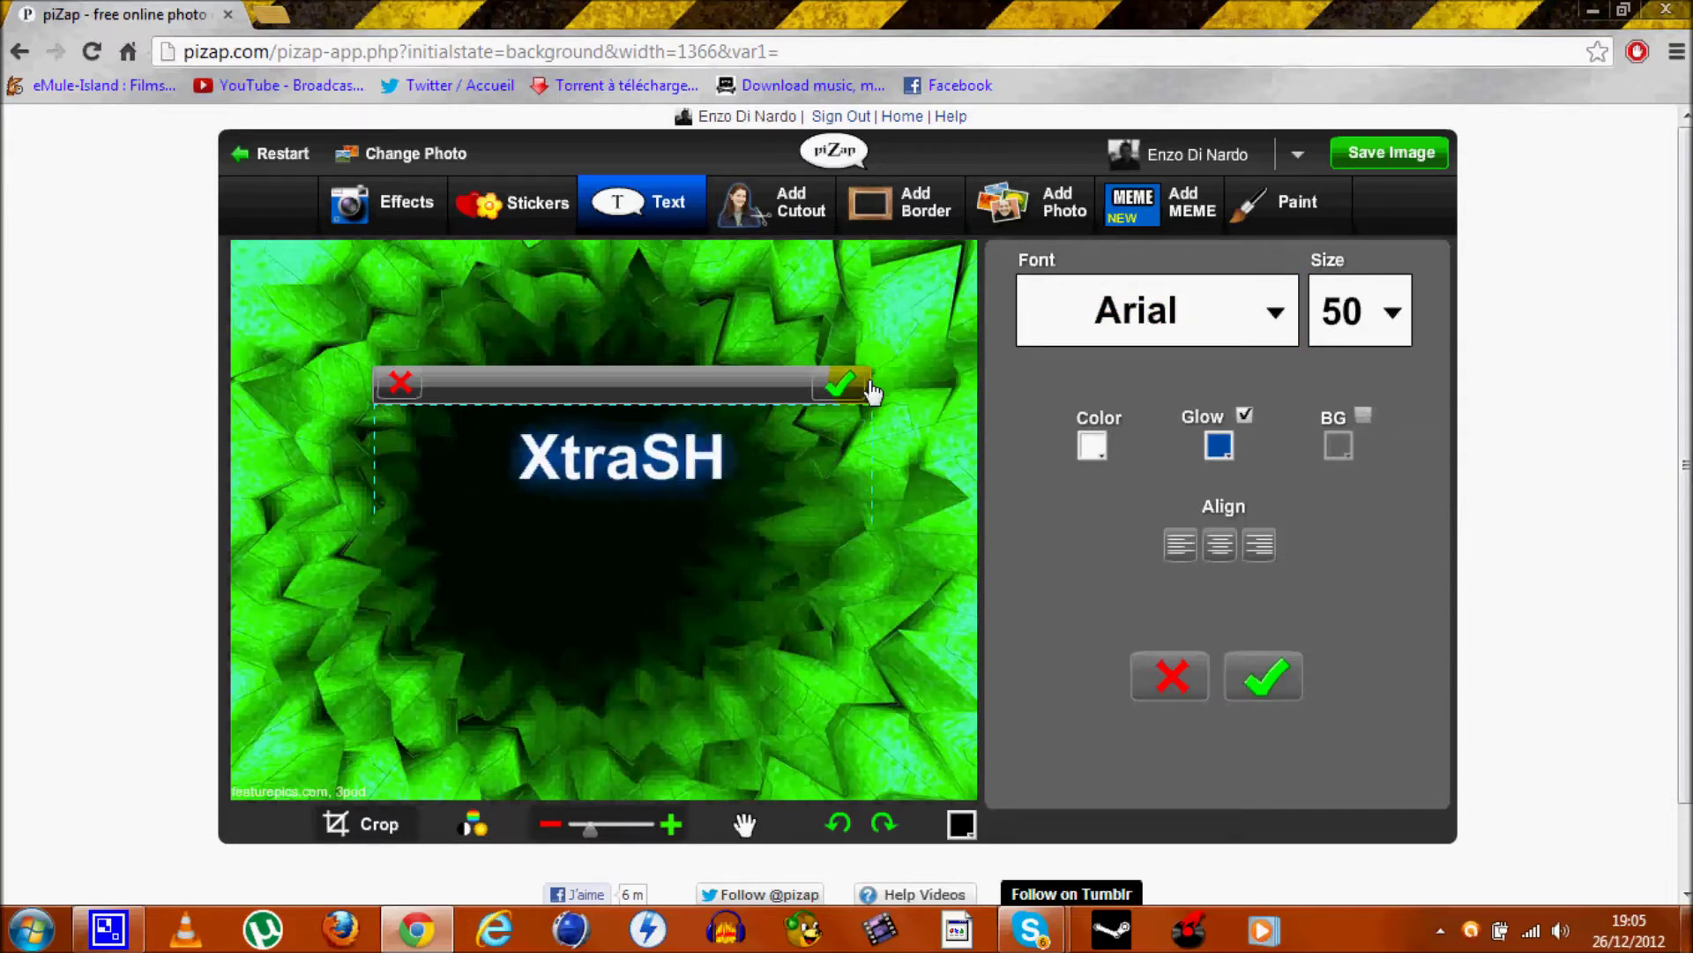
- Correct the capitalisation of the first two letters so the text reads "xTraSH"
key(Left)
key(Left)
key(Left)
key(Left)
key(Left)
key(BackSpace)
text(x)
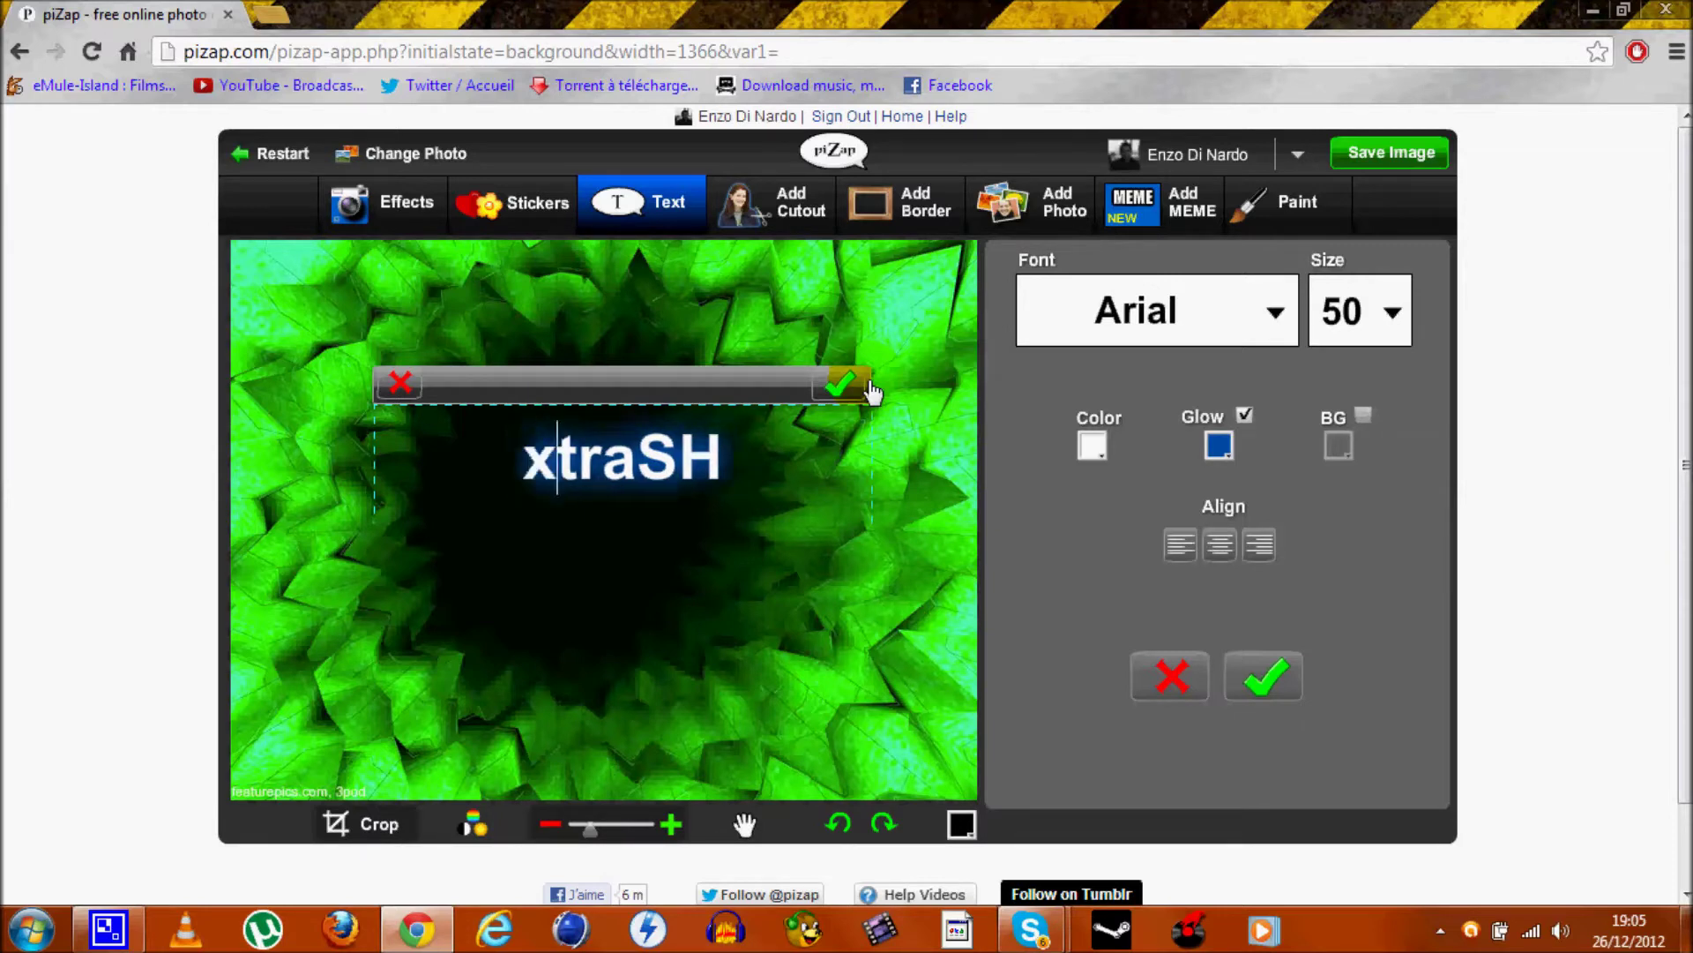
key(Delete)
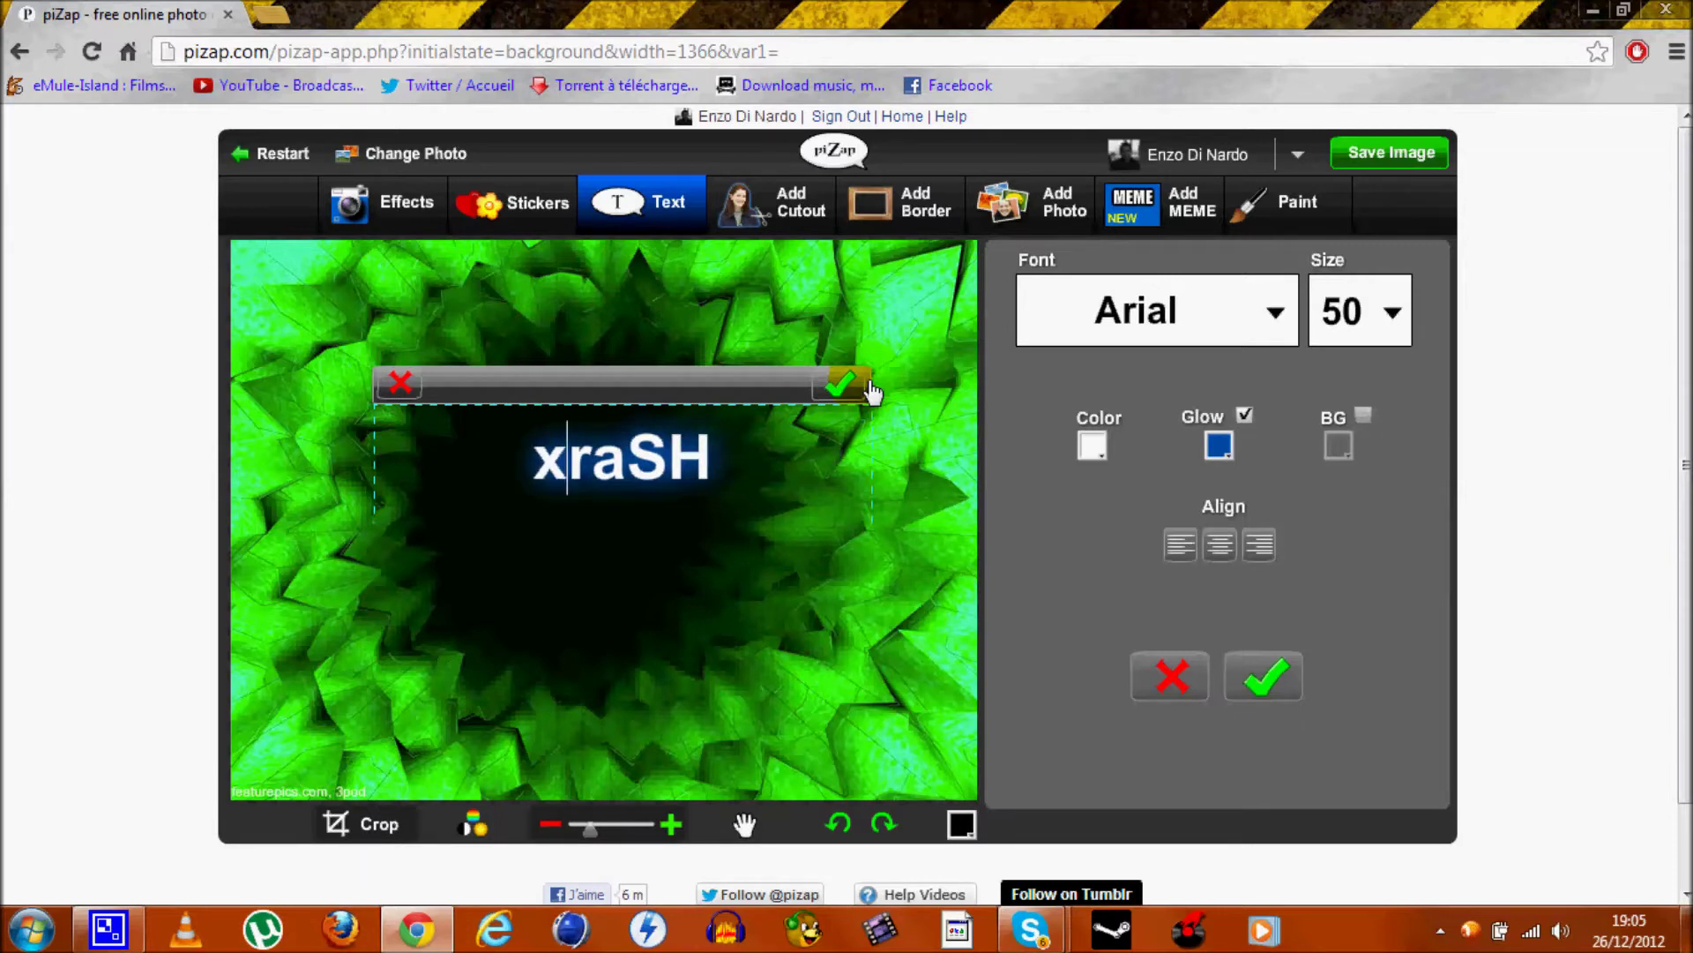
text(T)
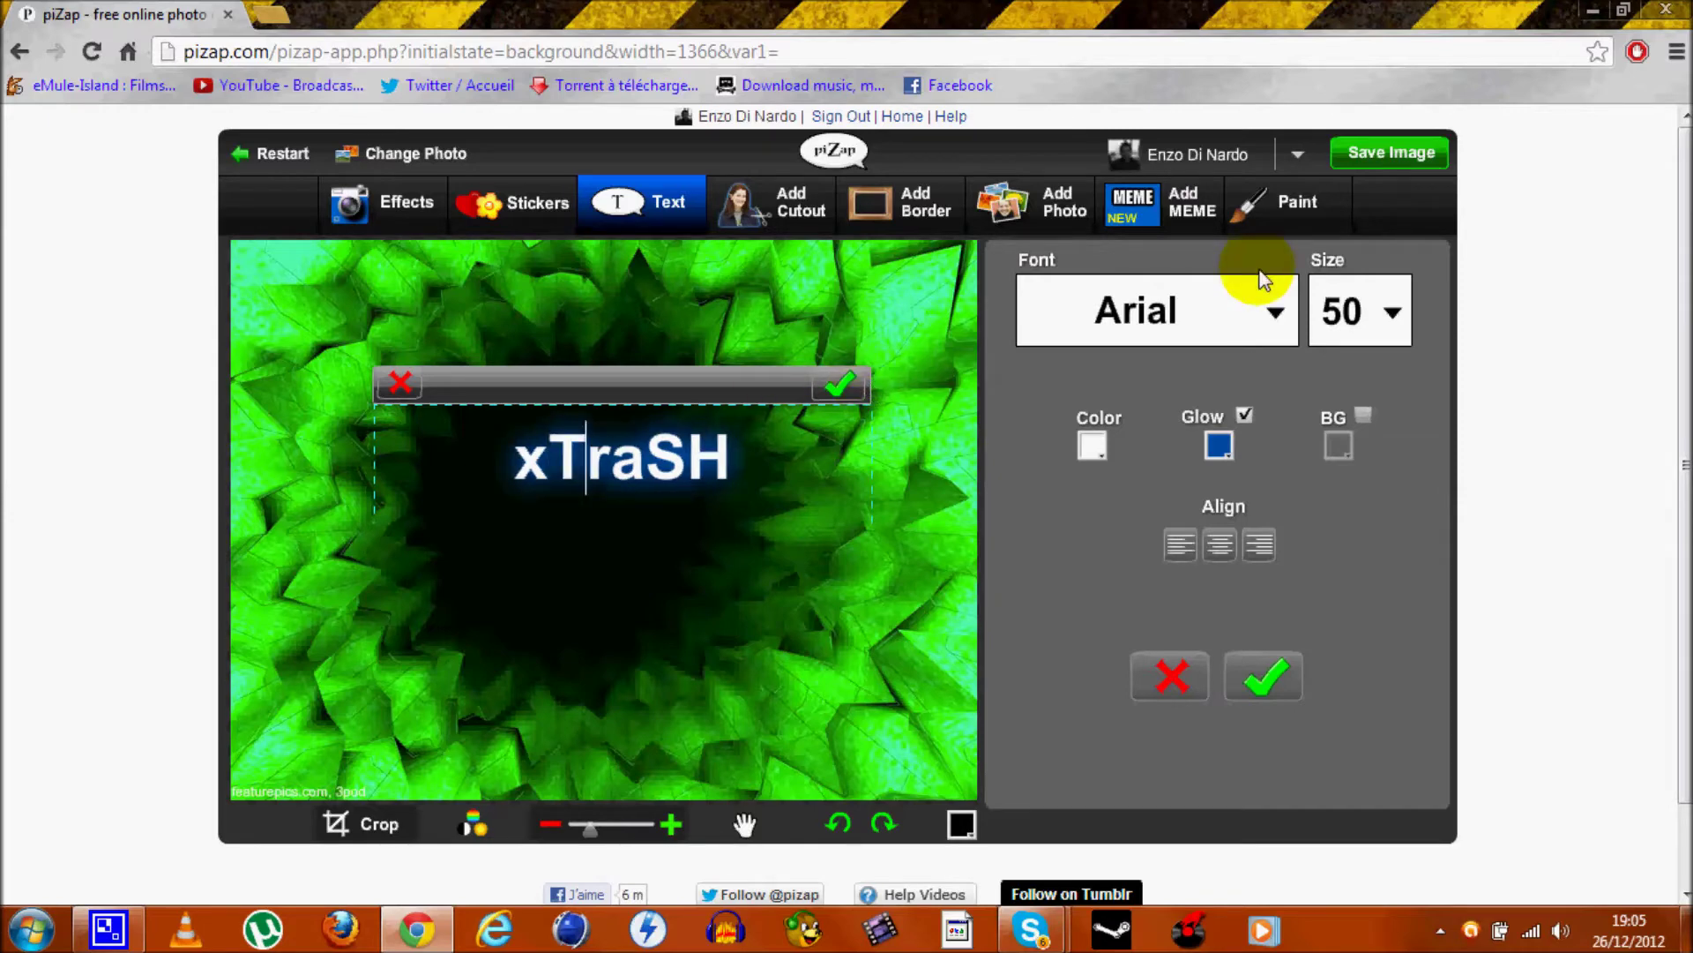
- Set the xTraSH text to the Perfect Dark font at size 90 and move it into the middle of the dark area
click(1272, 326)
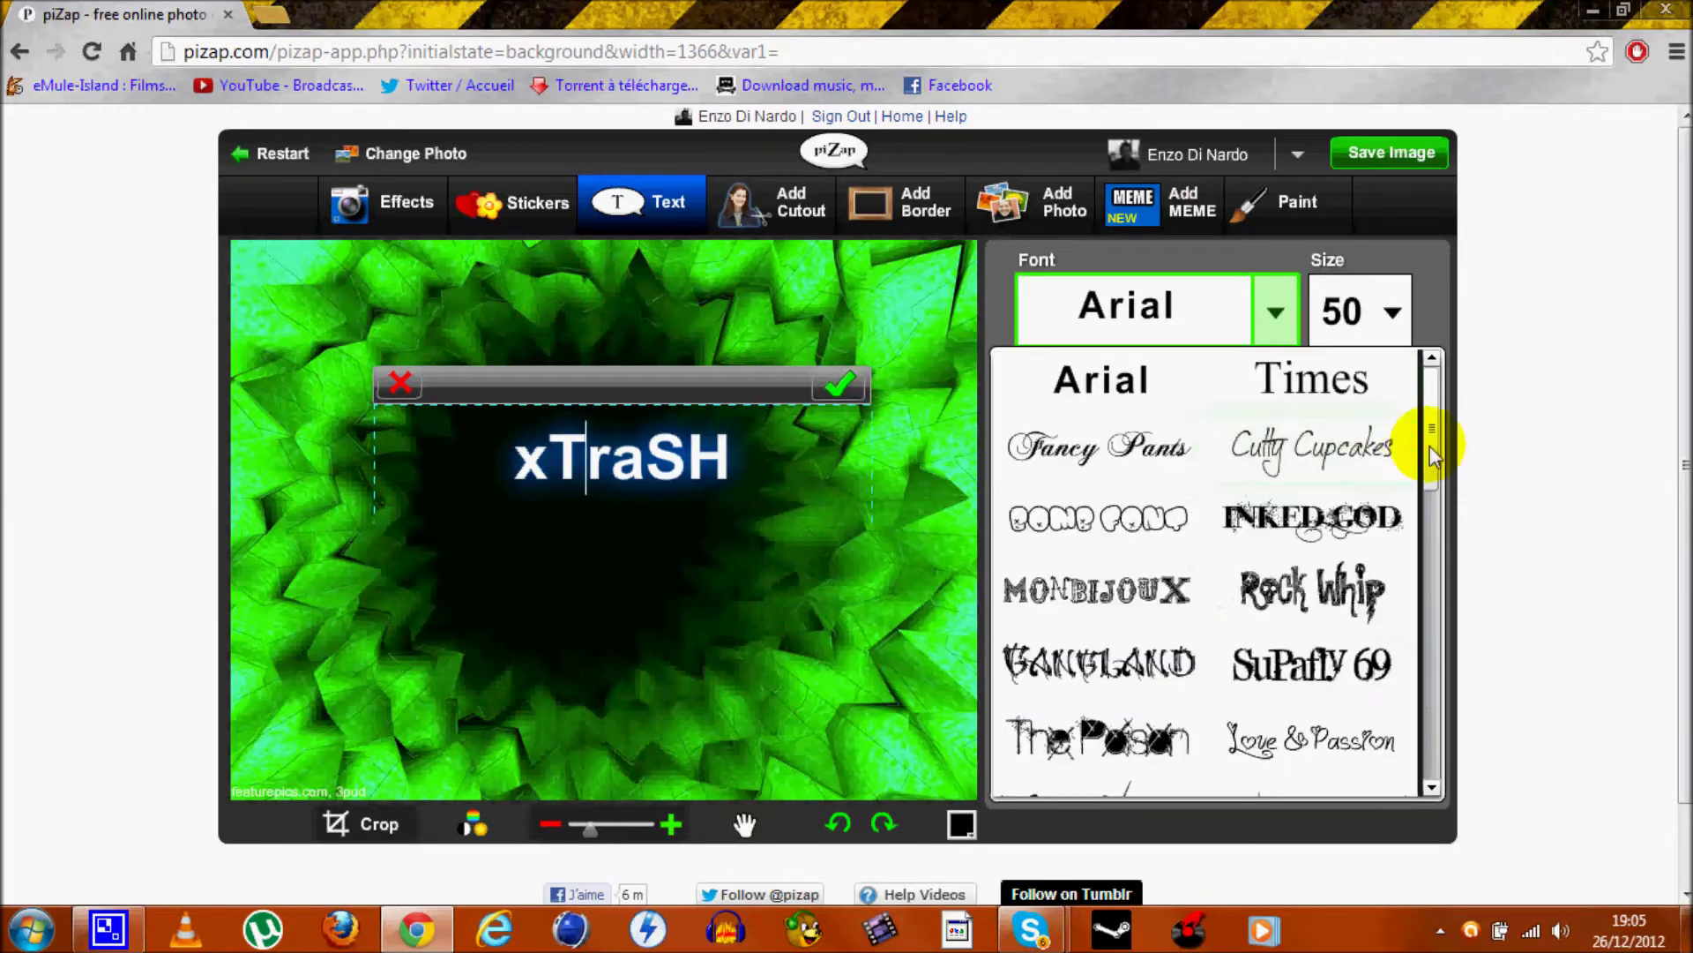
scroll(1420, 706, down, 10)
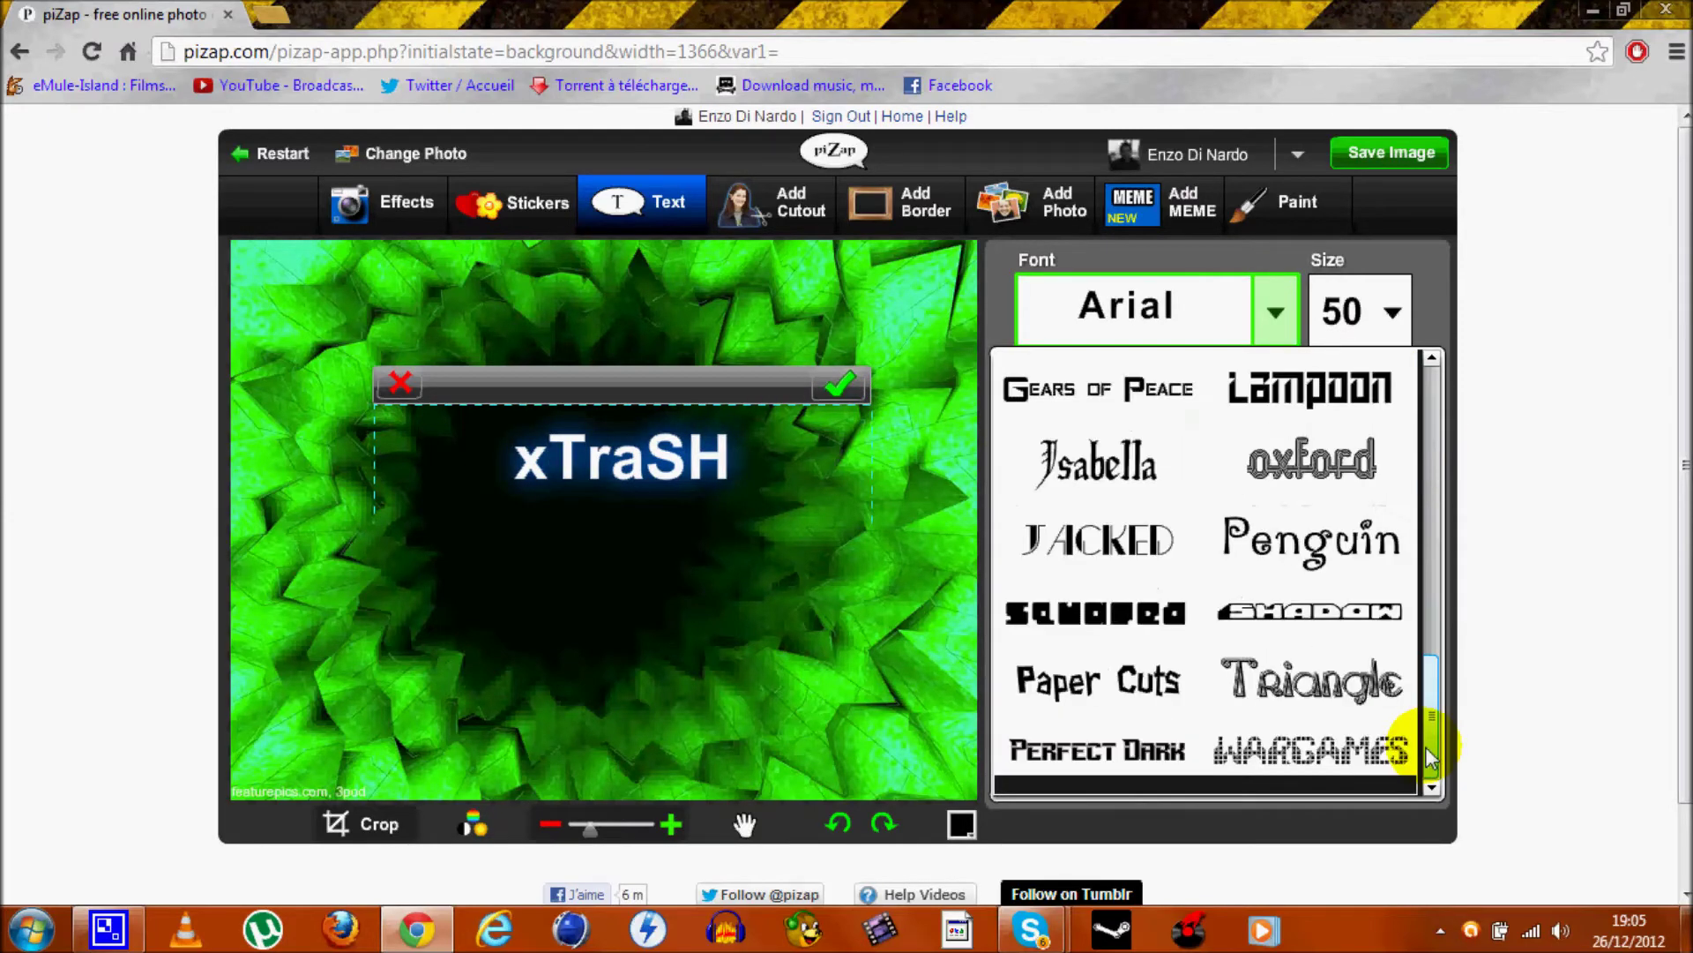
click(1136, 746)
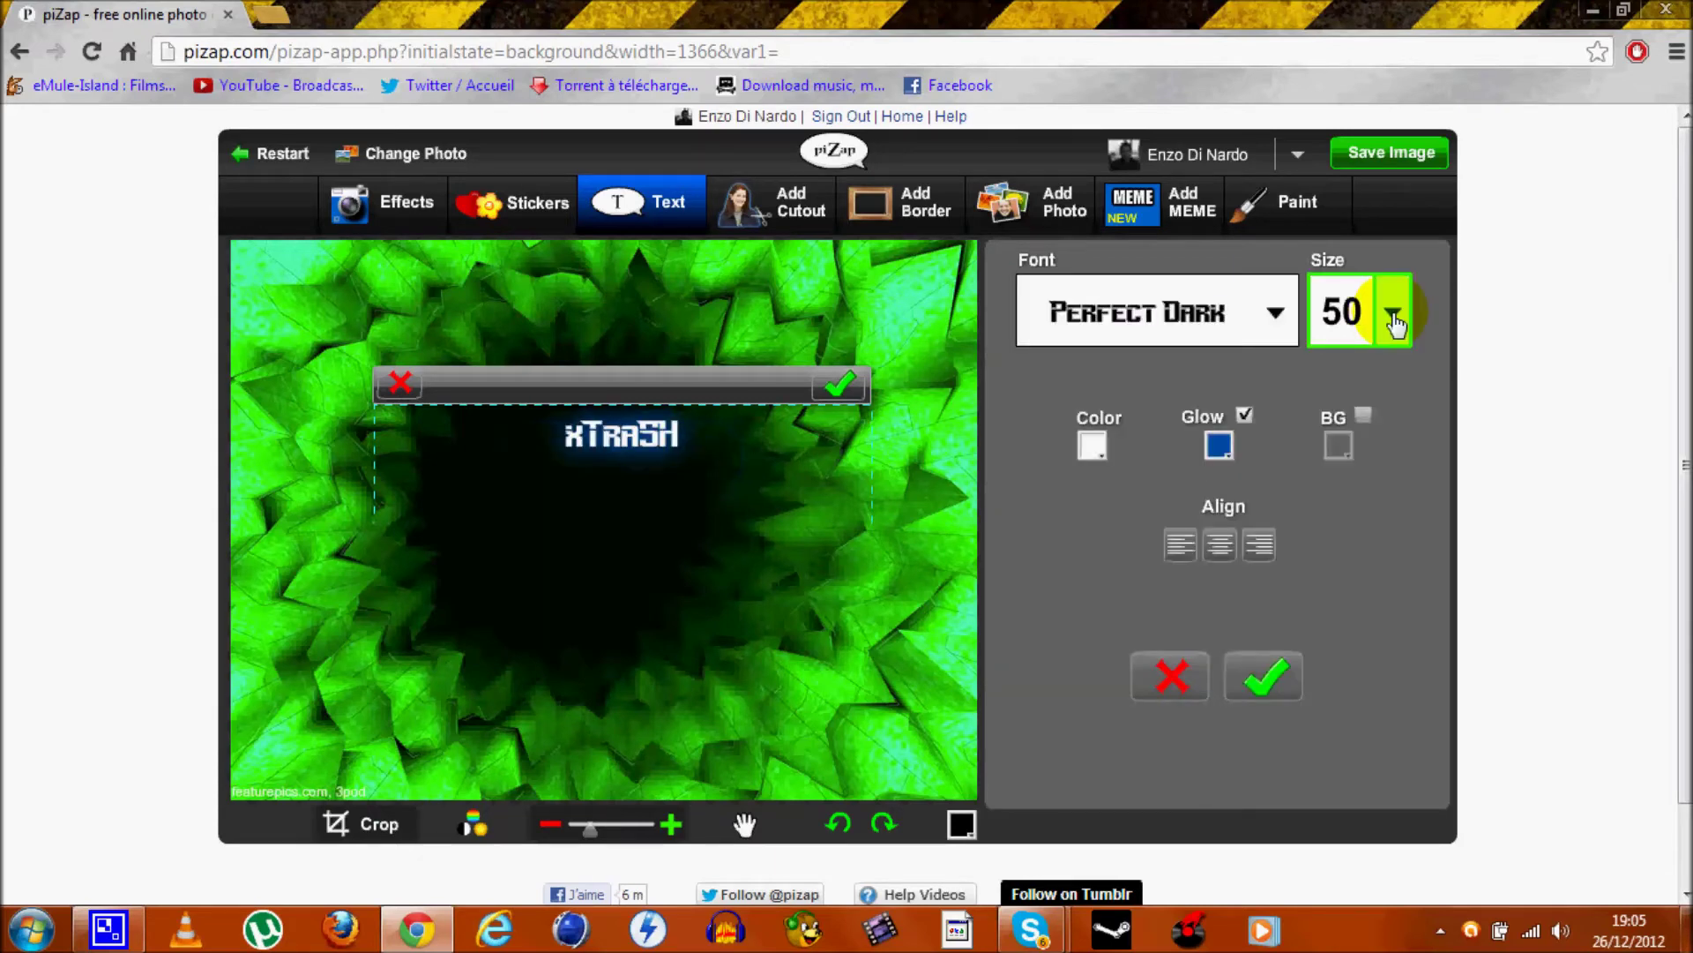
click(1394, 317)
click(1391, 503)
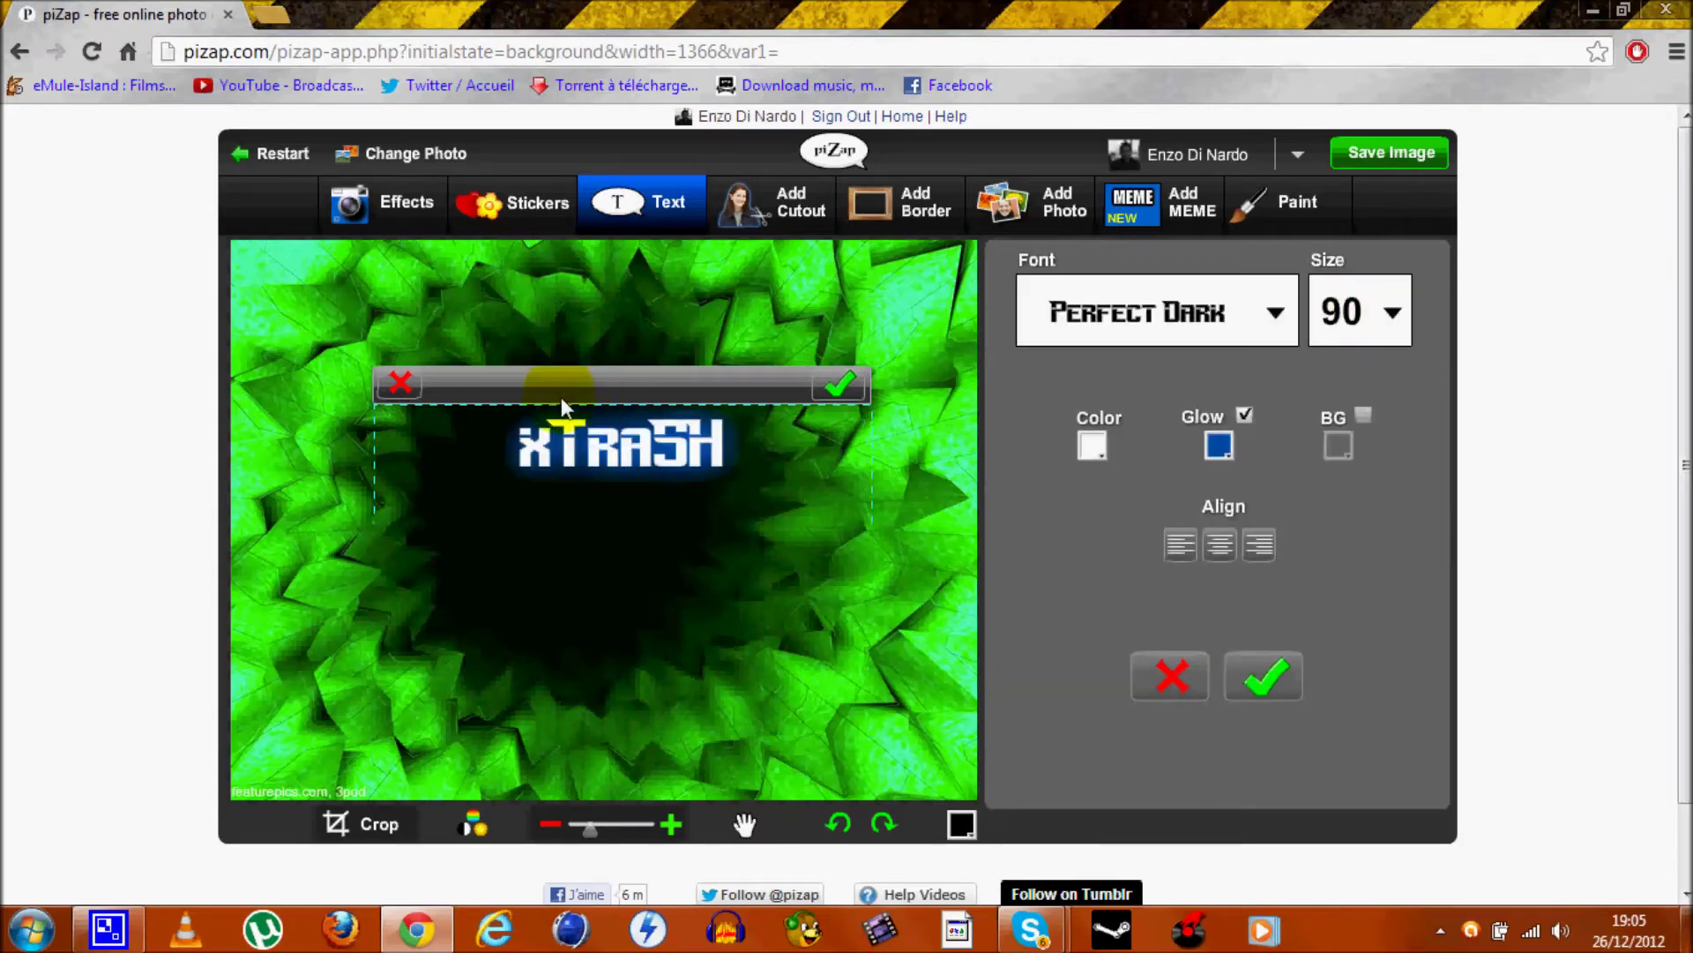
drag(561, 397, 531, 457)
- Colour the xTraSH text dark green and set its glow to black
click(1113, 451)
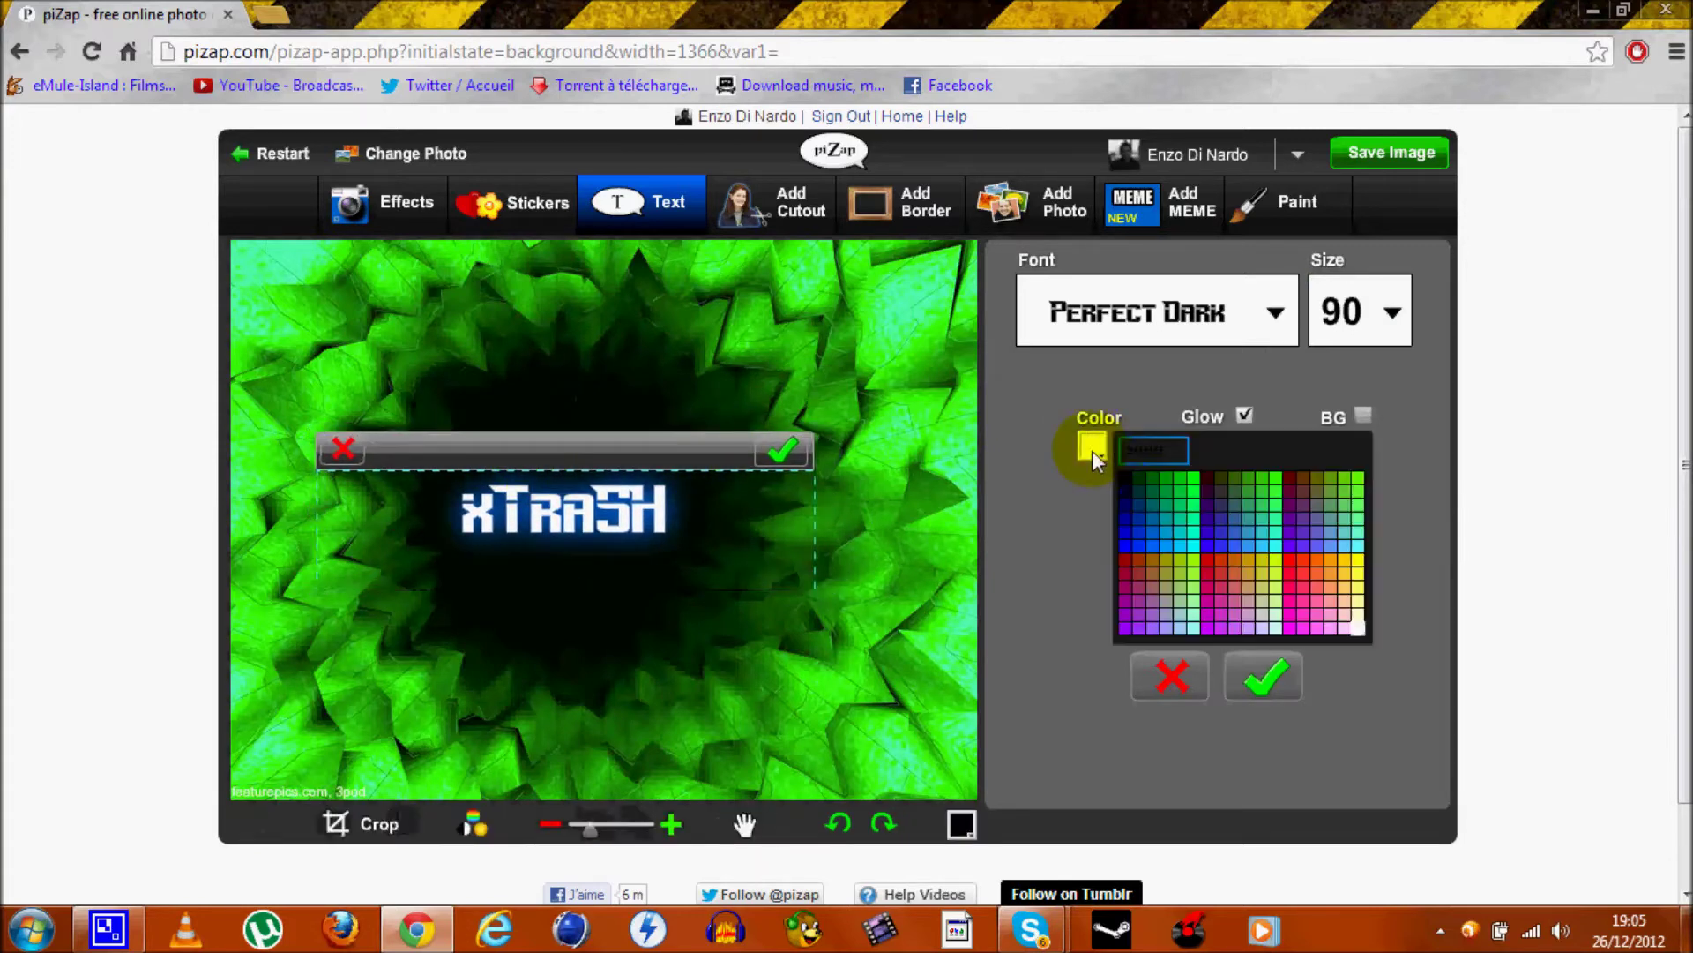
click(1164, 479)
click(1222, 446)
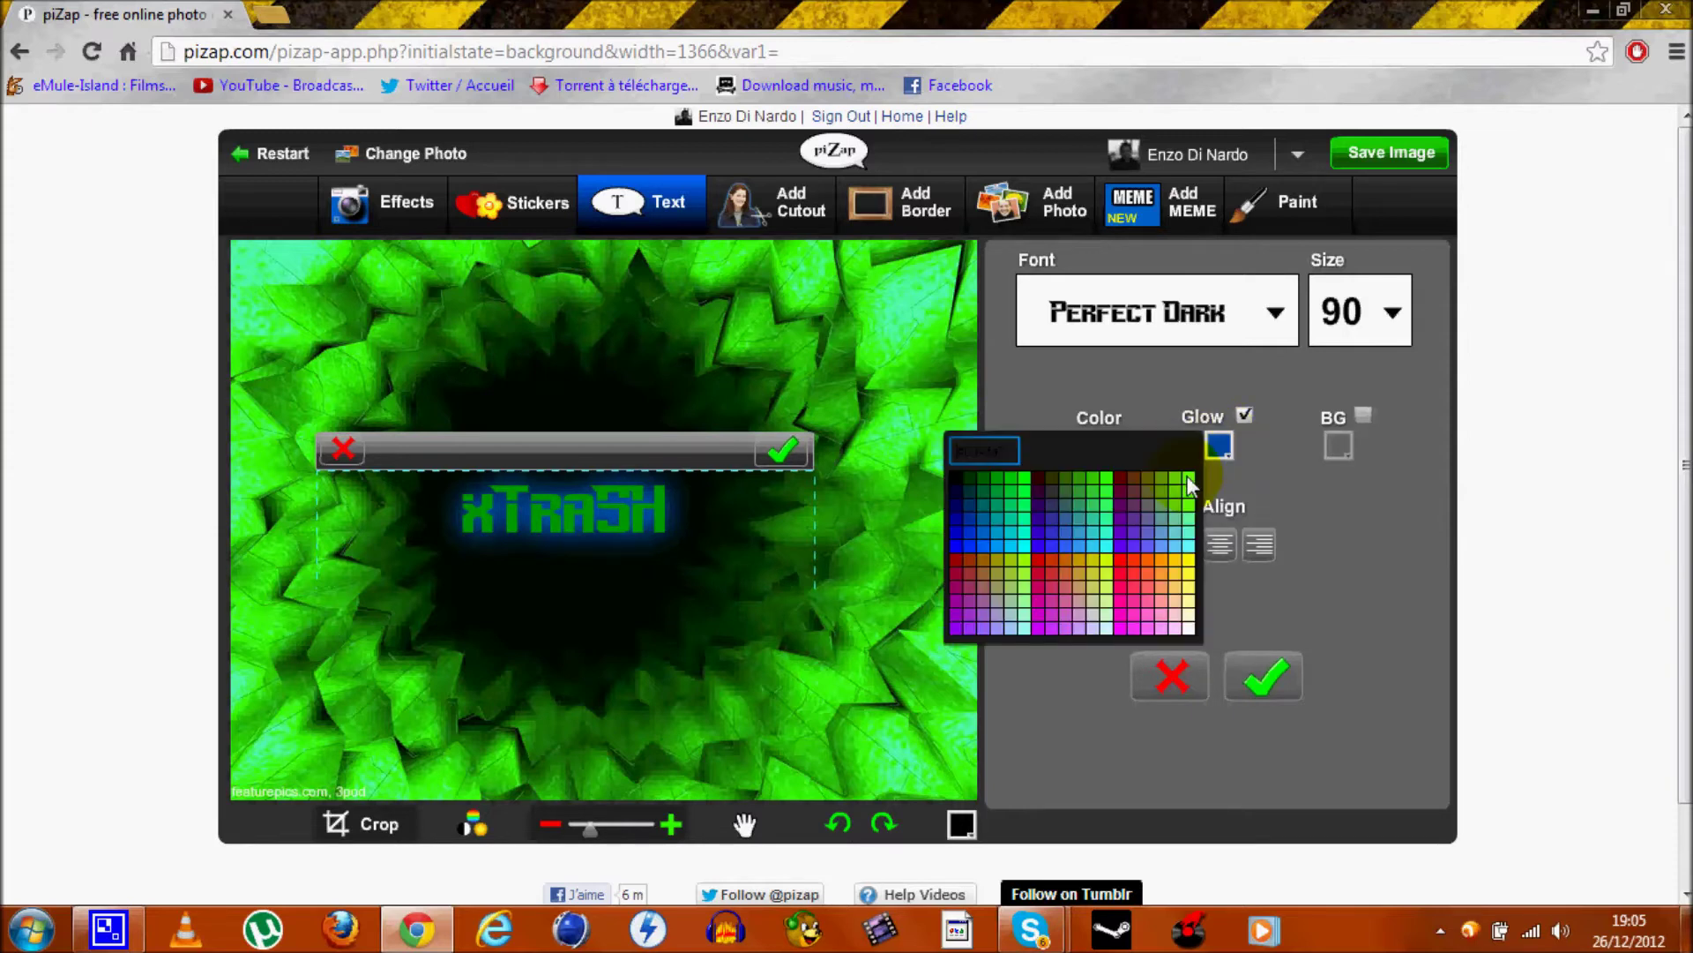
click(952, 478)
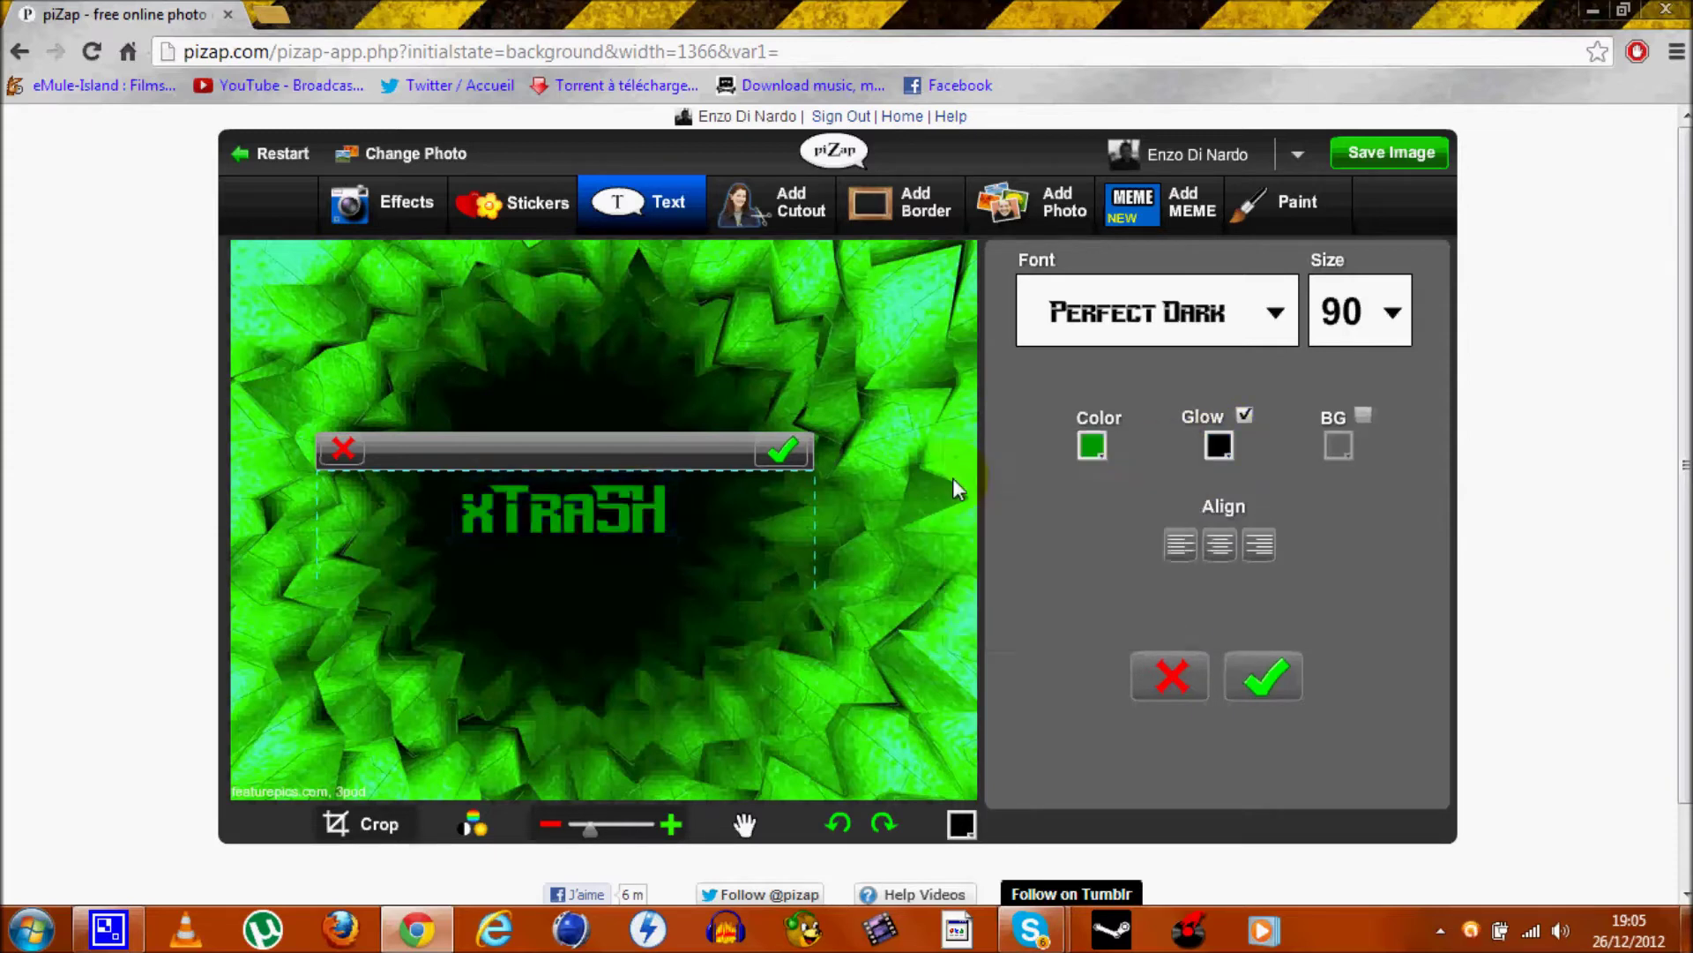
- Try white and red glows on the xTraSH text and settle on a light cyan glow
click(1217, 447)
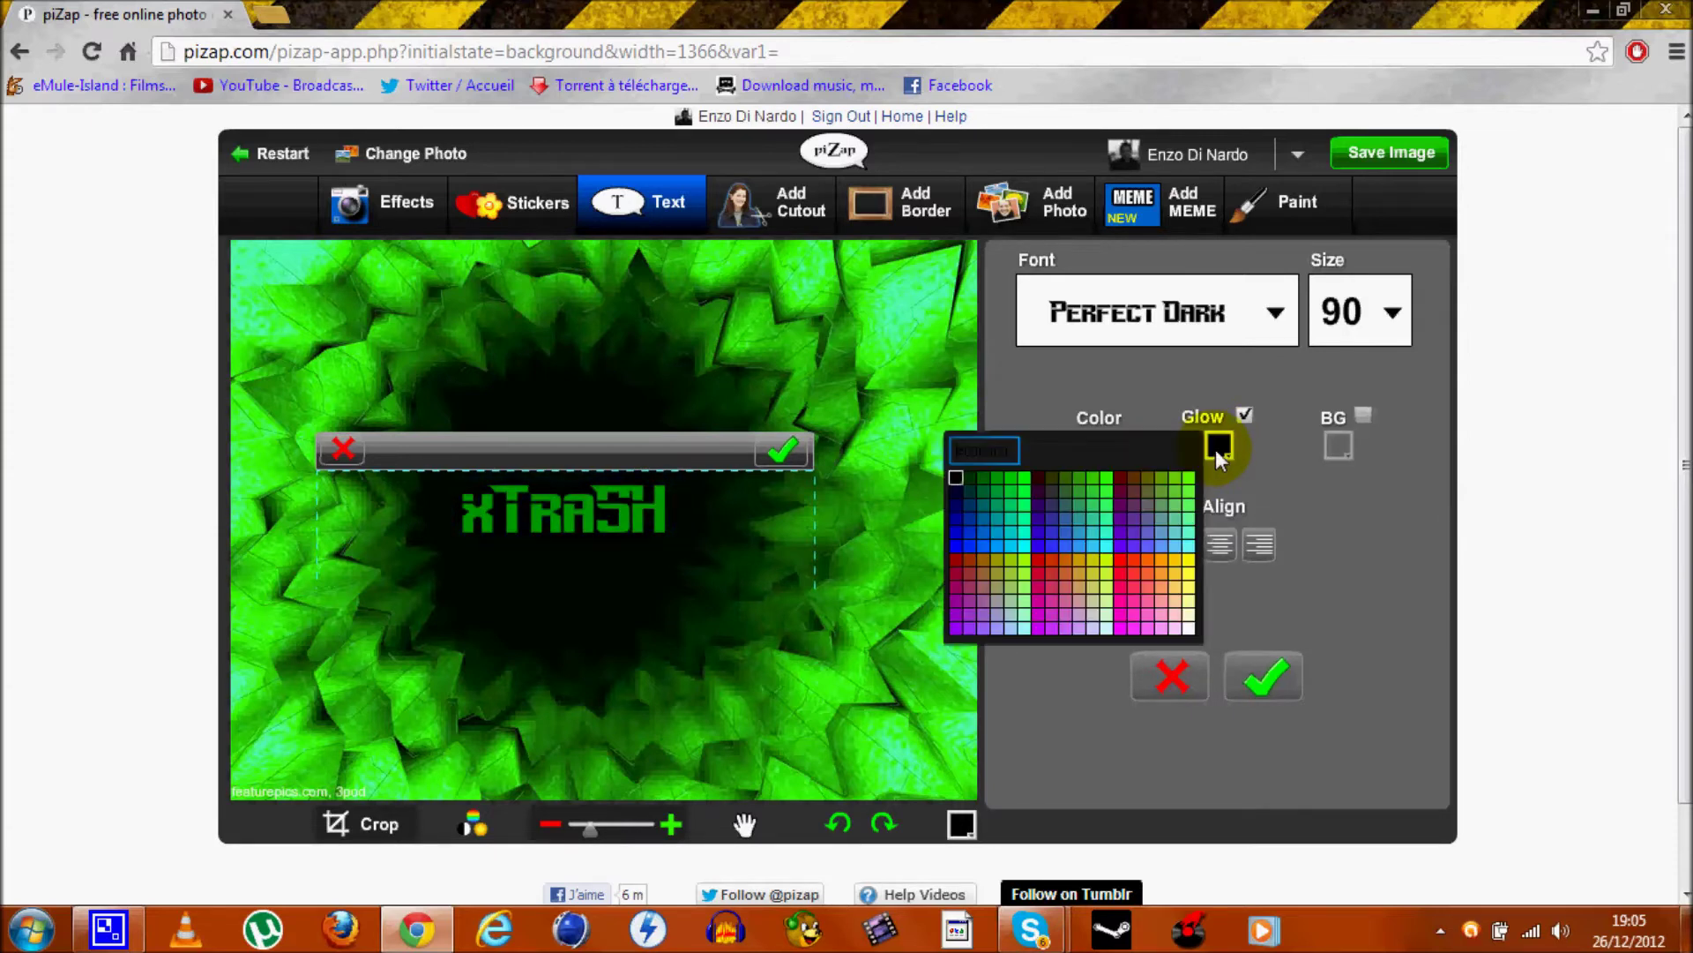
click(1189, 631)
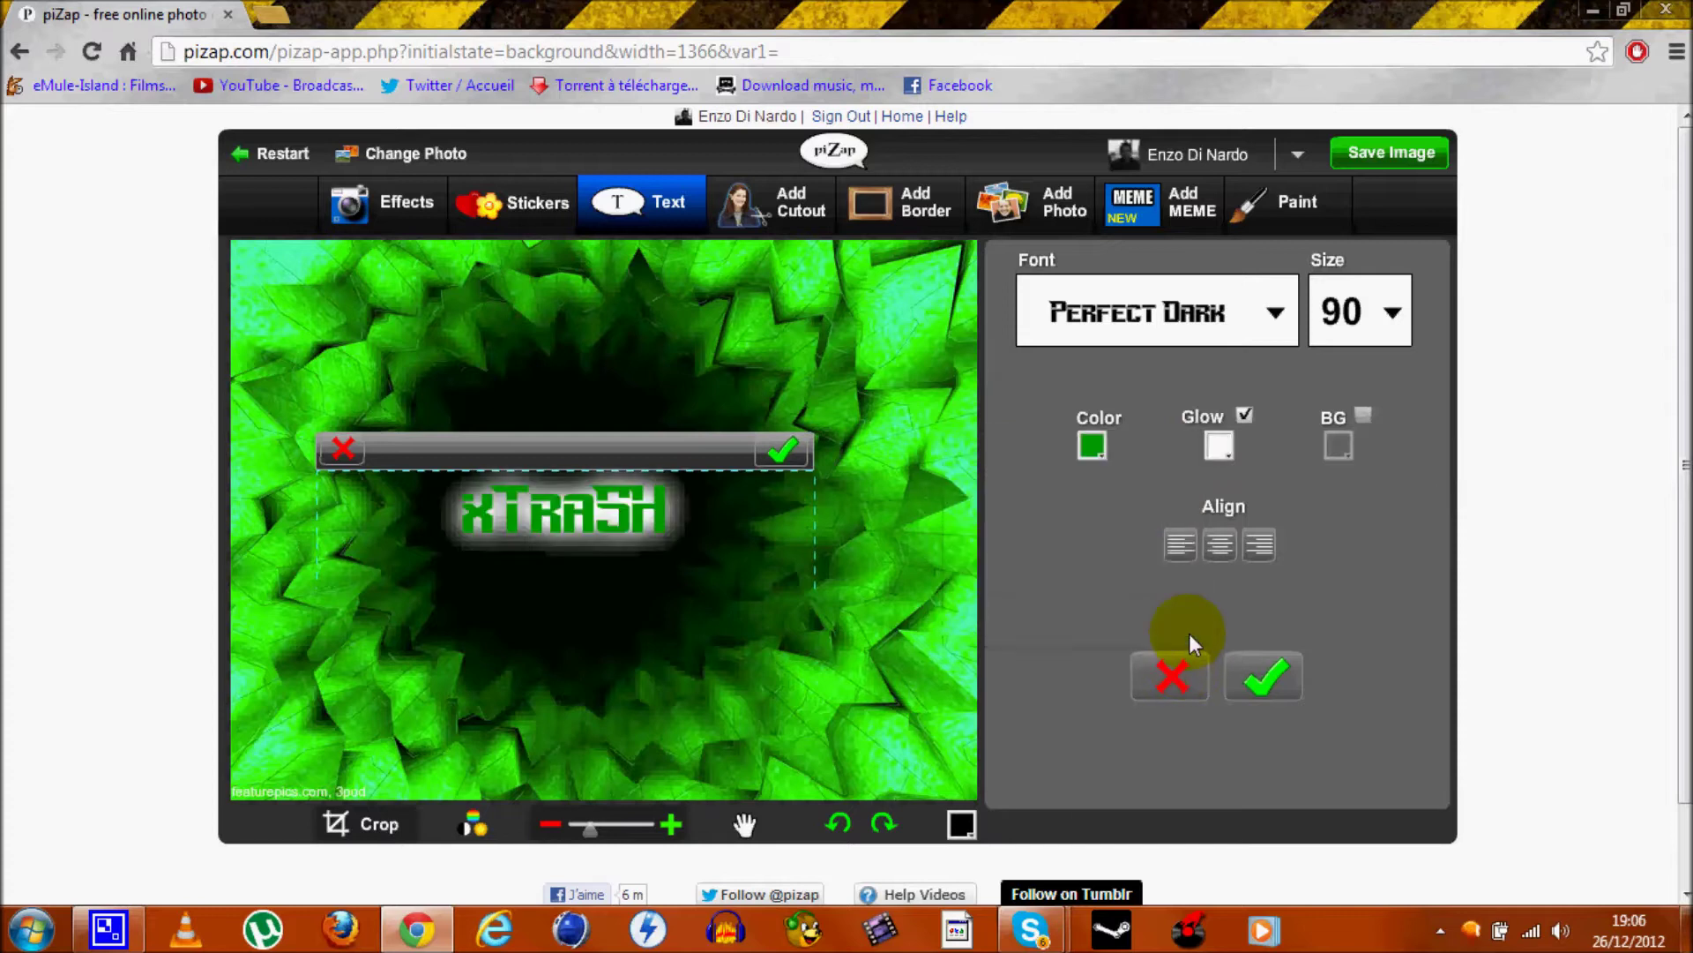
click(1215, 448)
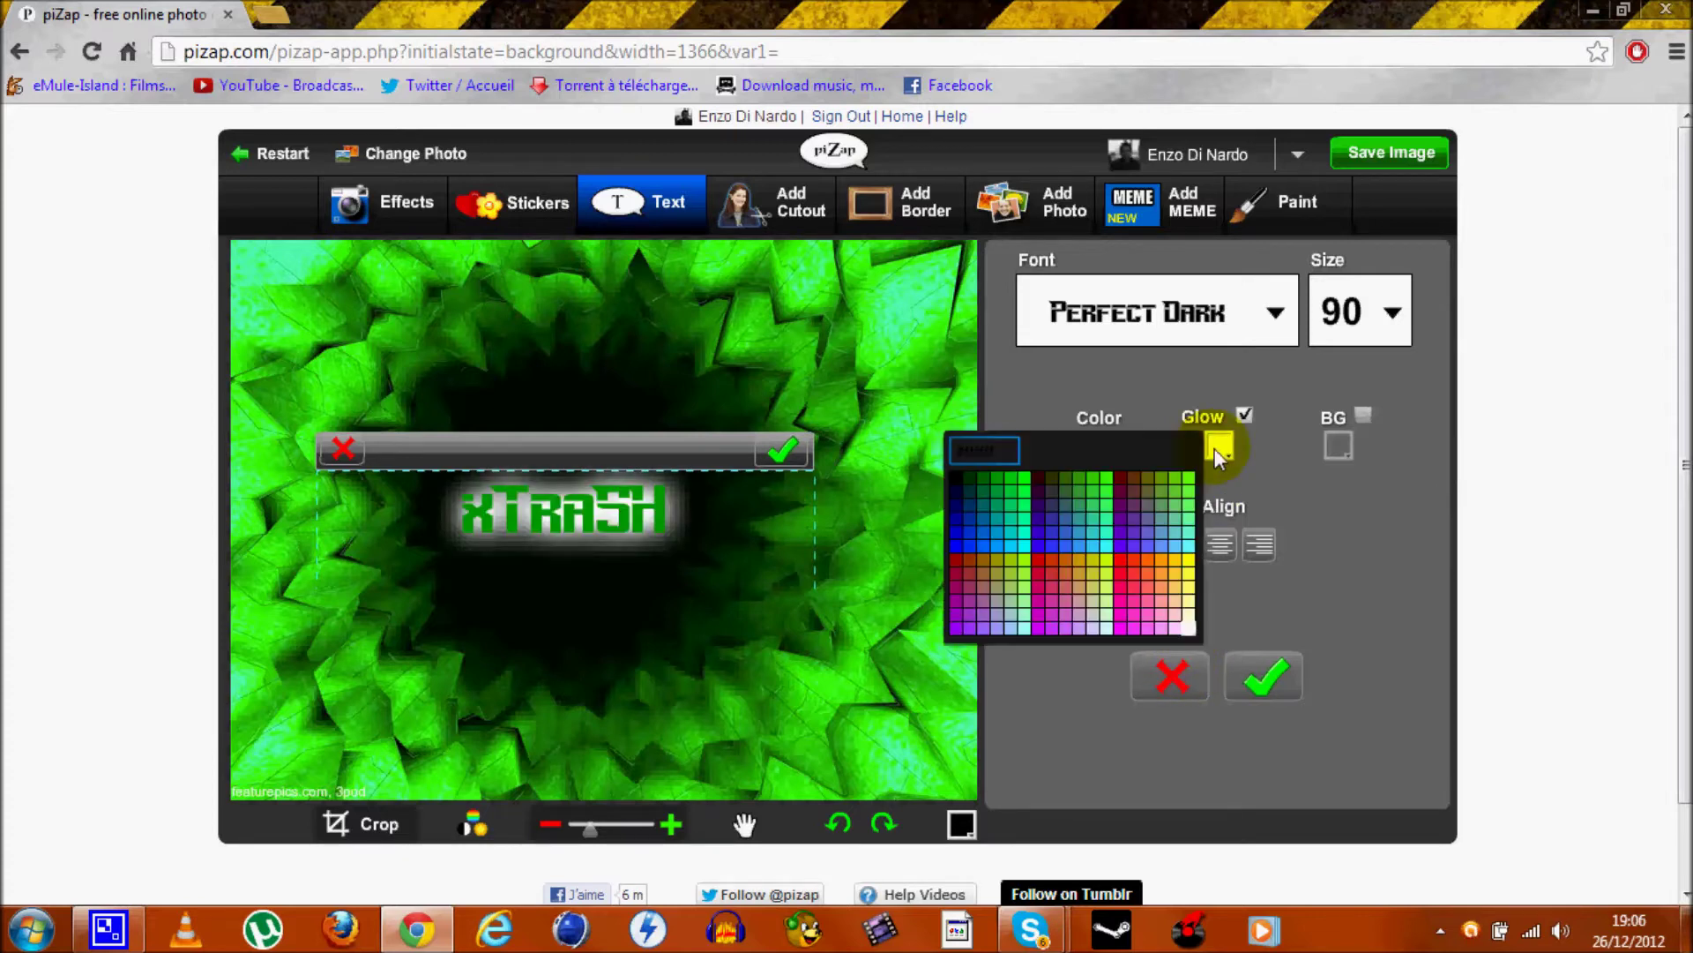
click(1120, 558)
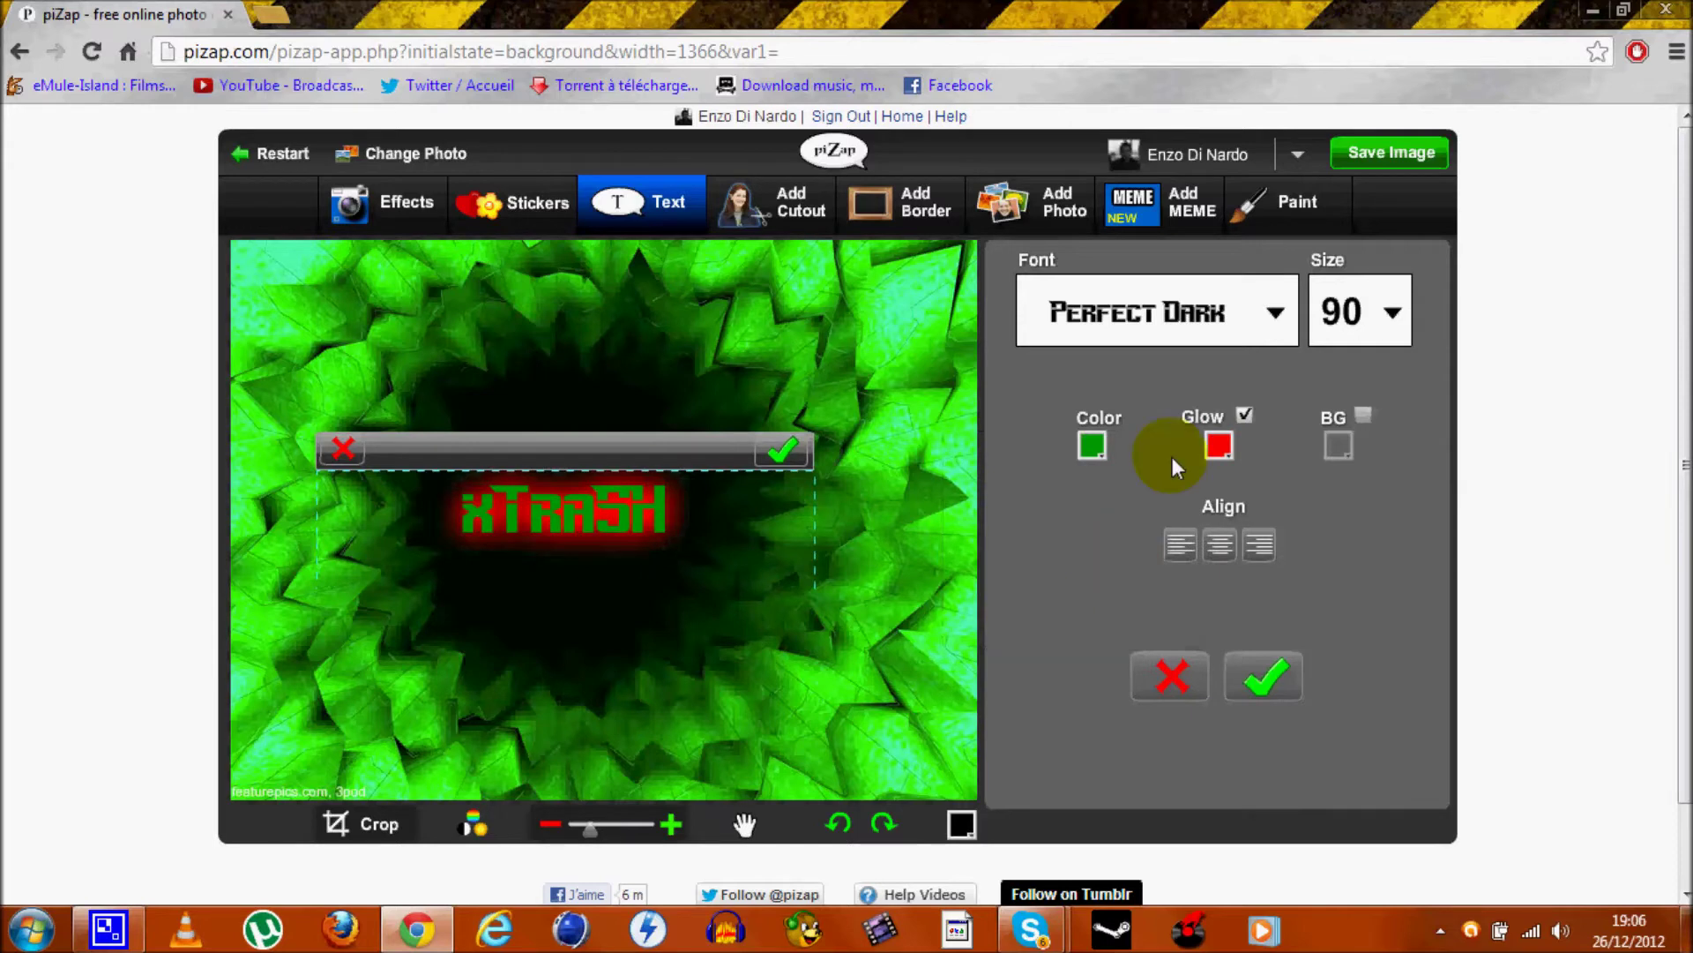
click(1209, 448)
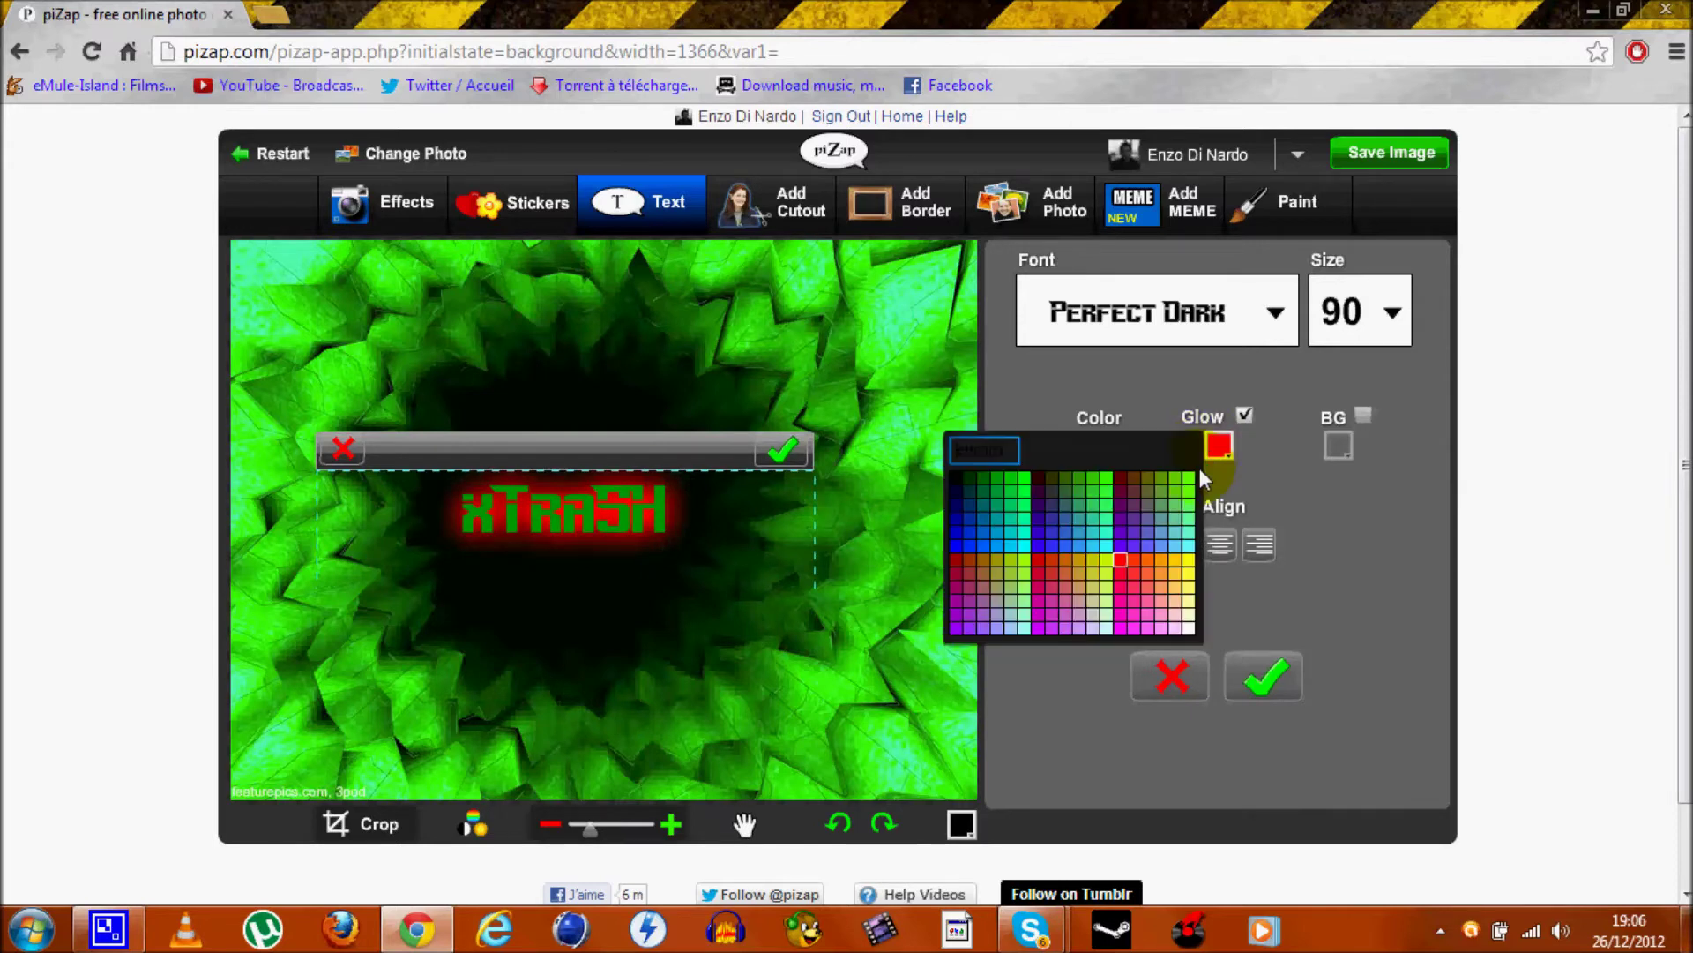
click(1104, 544)
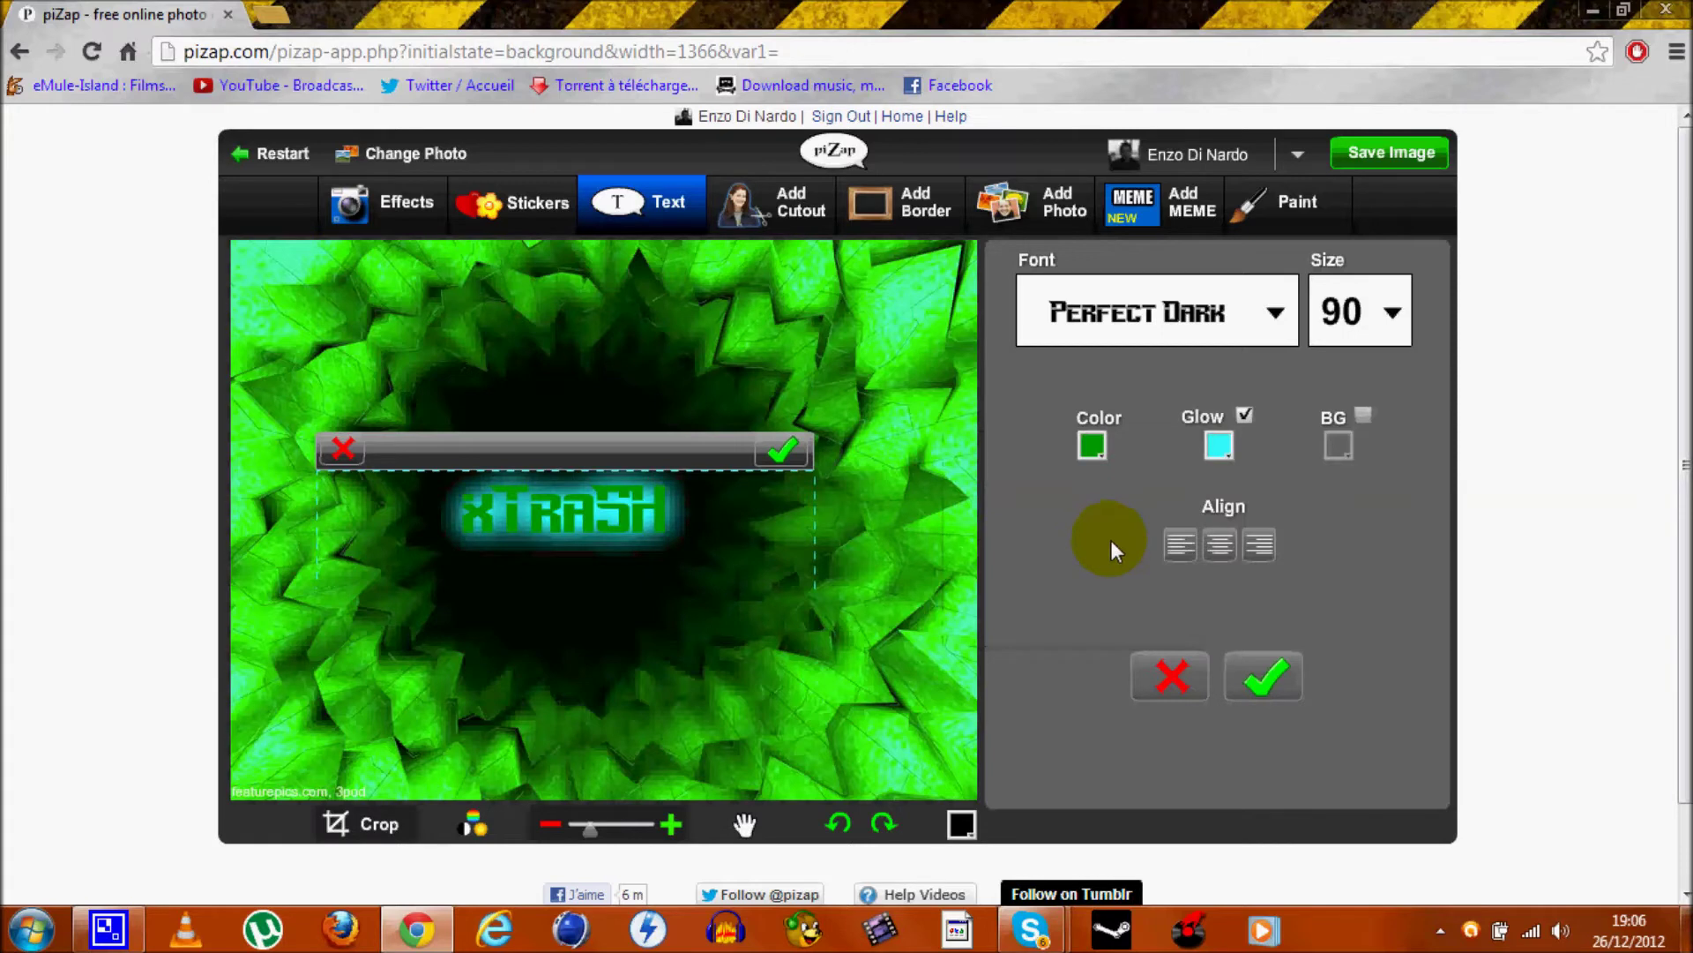
- Recolour the xTraSH text to a brighter green, give it a purple glow, and apply the text
click(1094, 450)
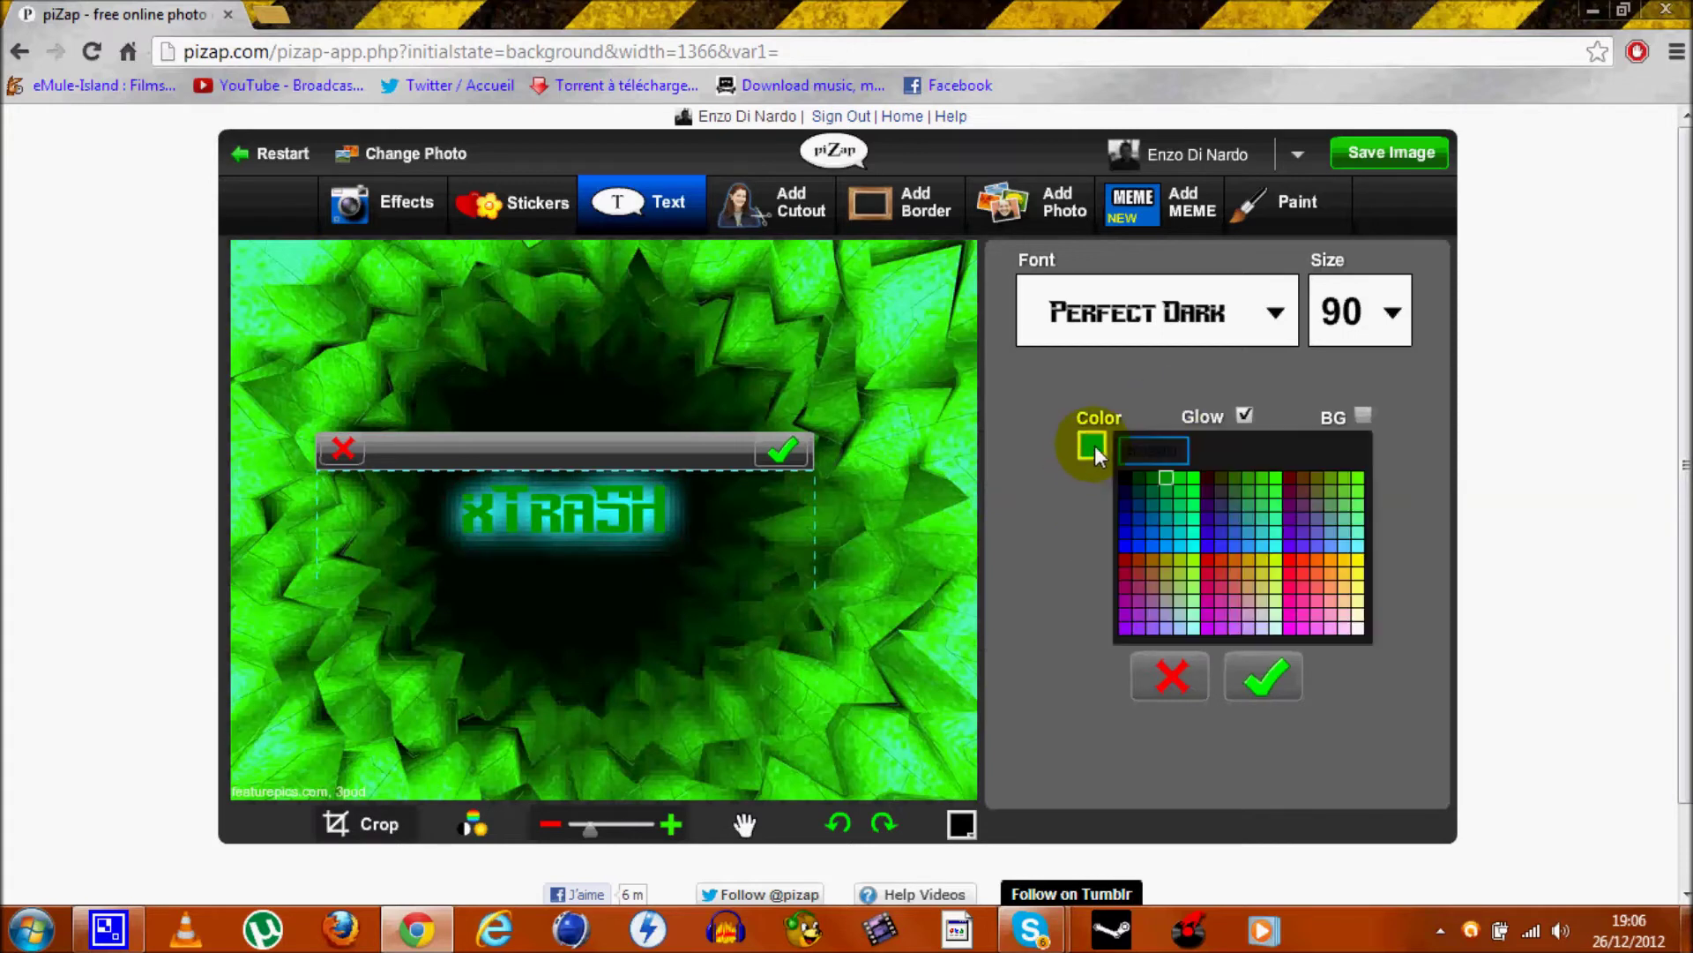
click(1184, 480)
click(1216, 446)
click(1216, 446)
click(1214, 447)
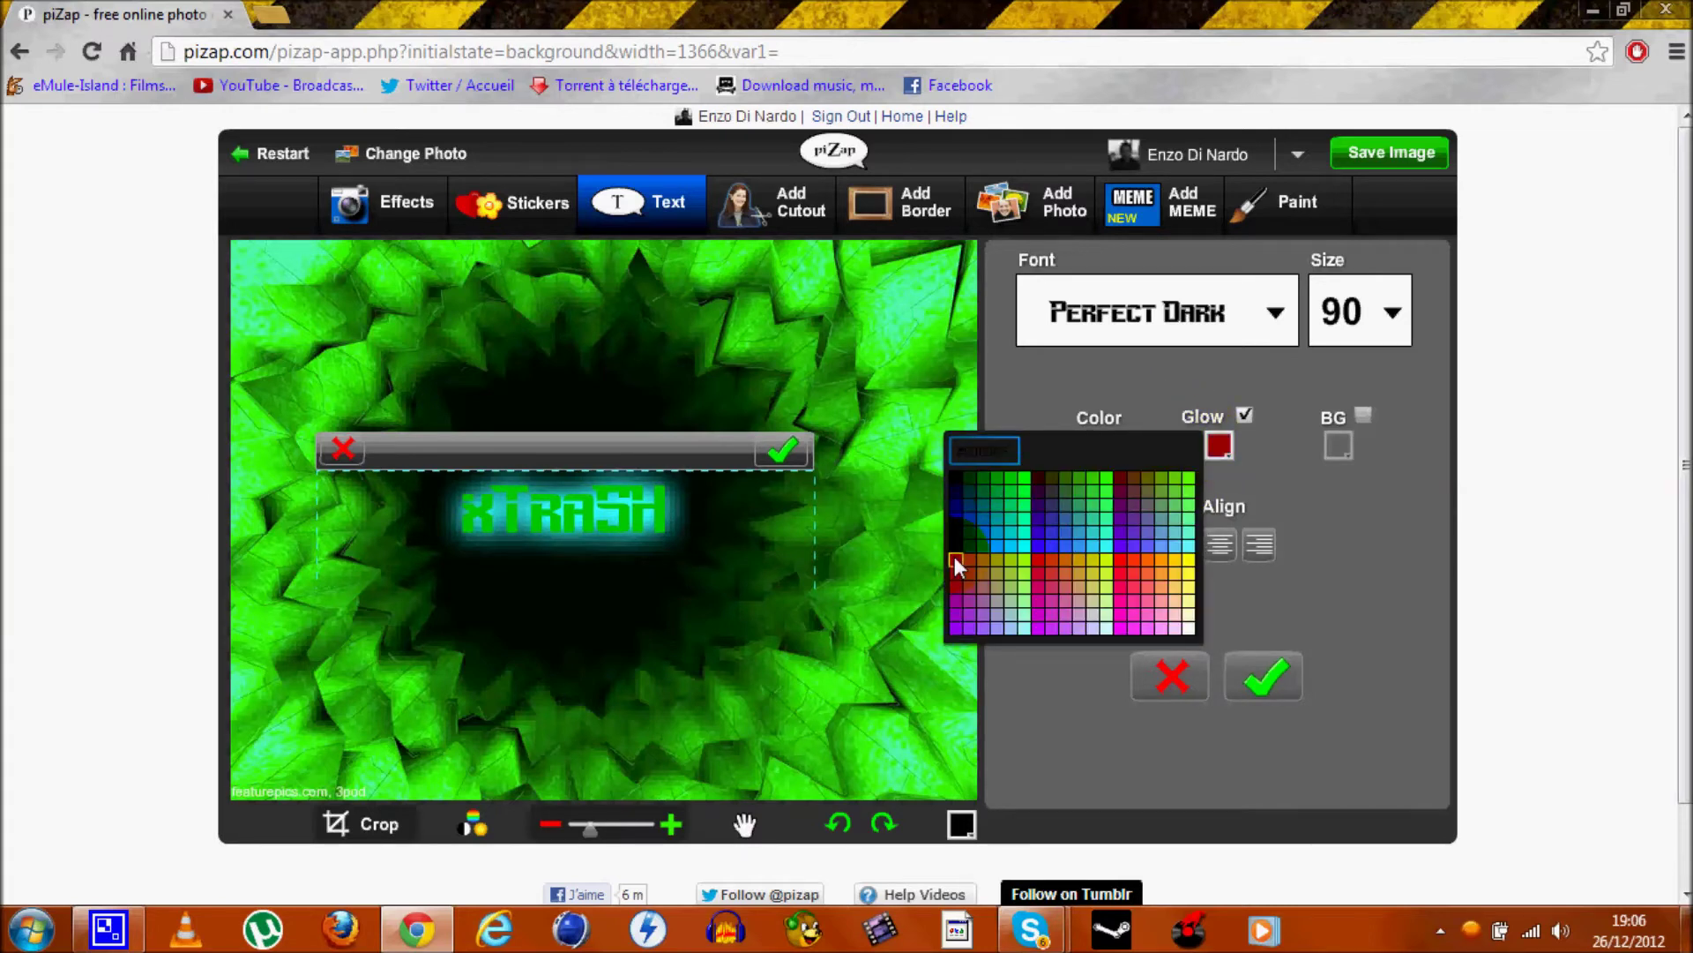
click(953, 622)
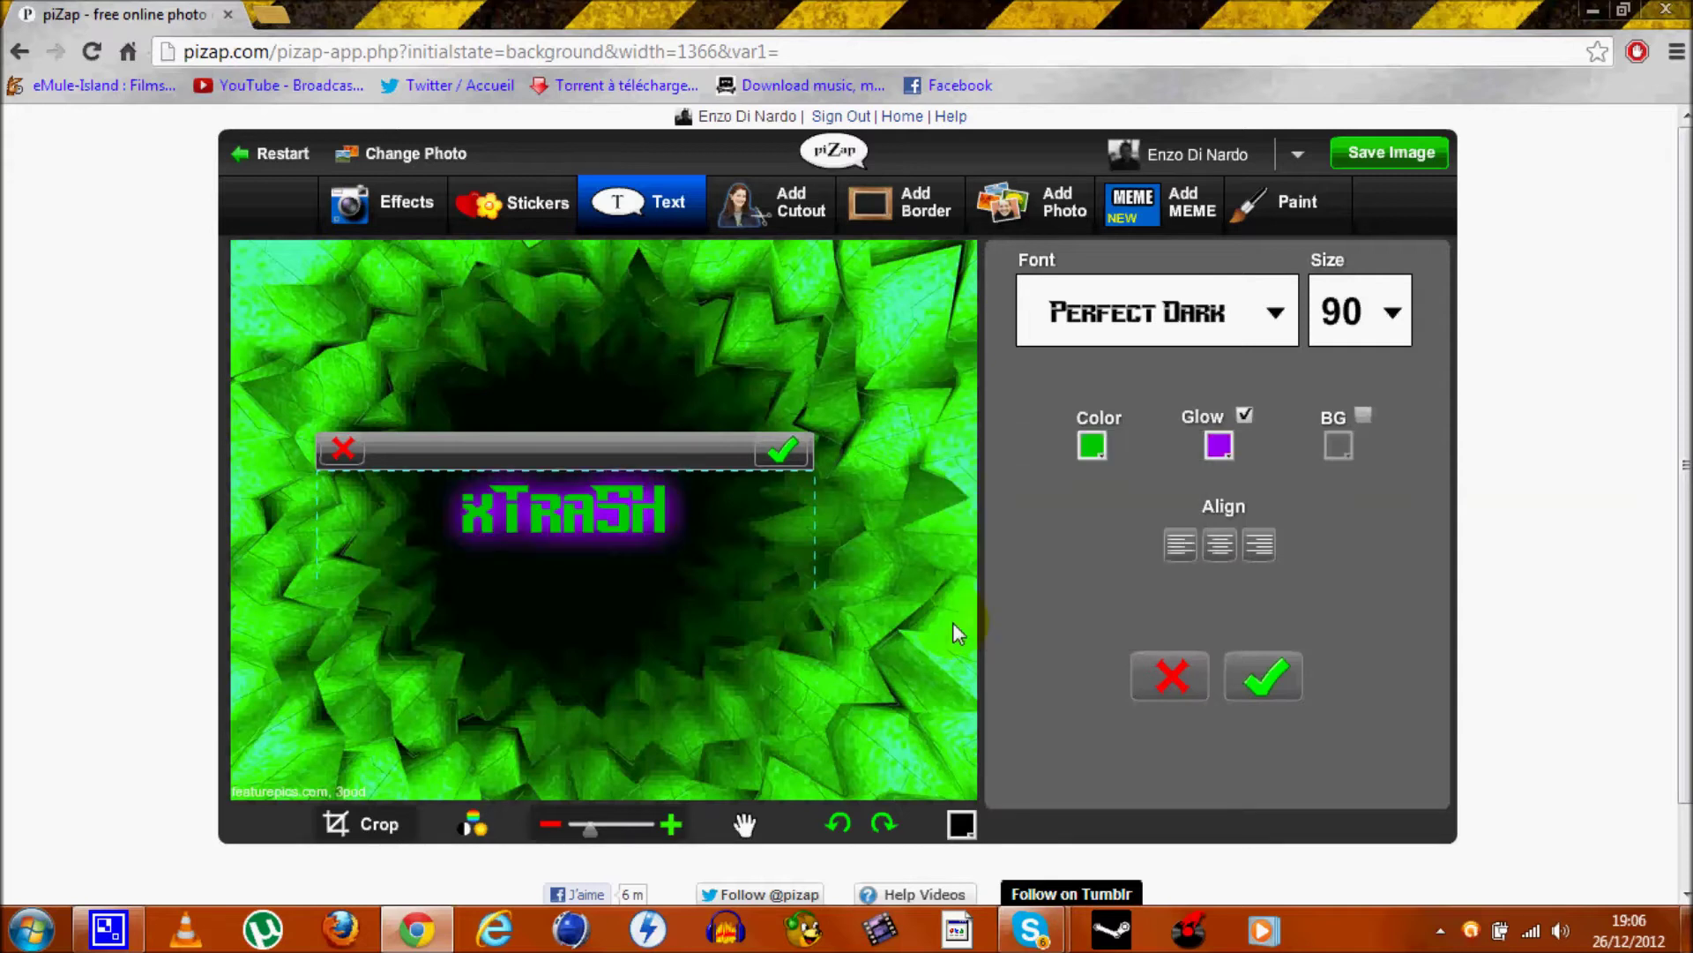
click(660, 450)
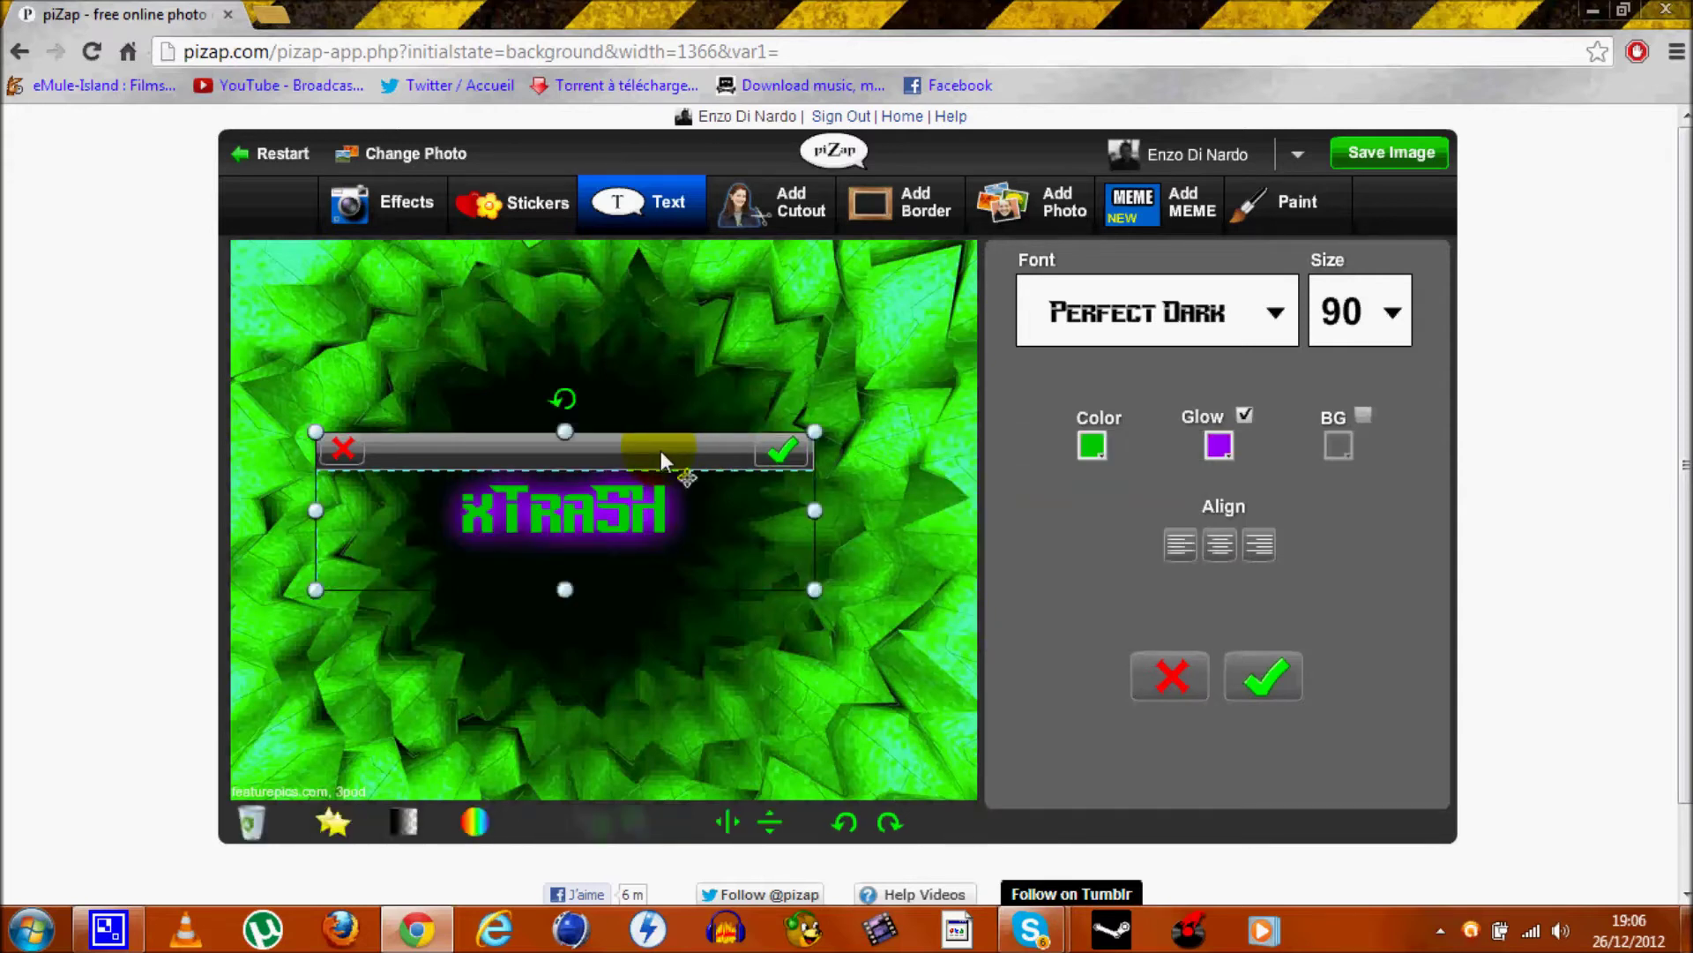
click(779, 453)
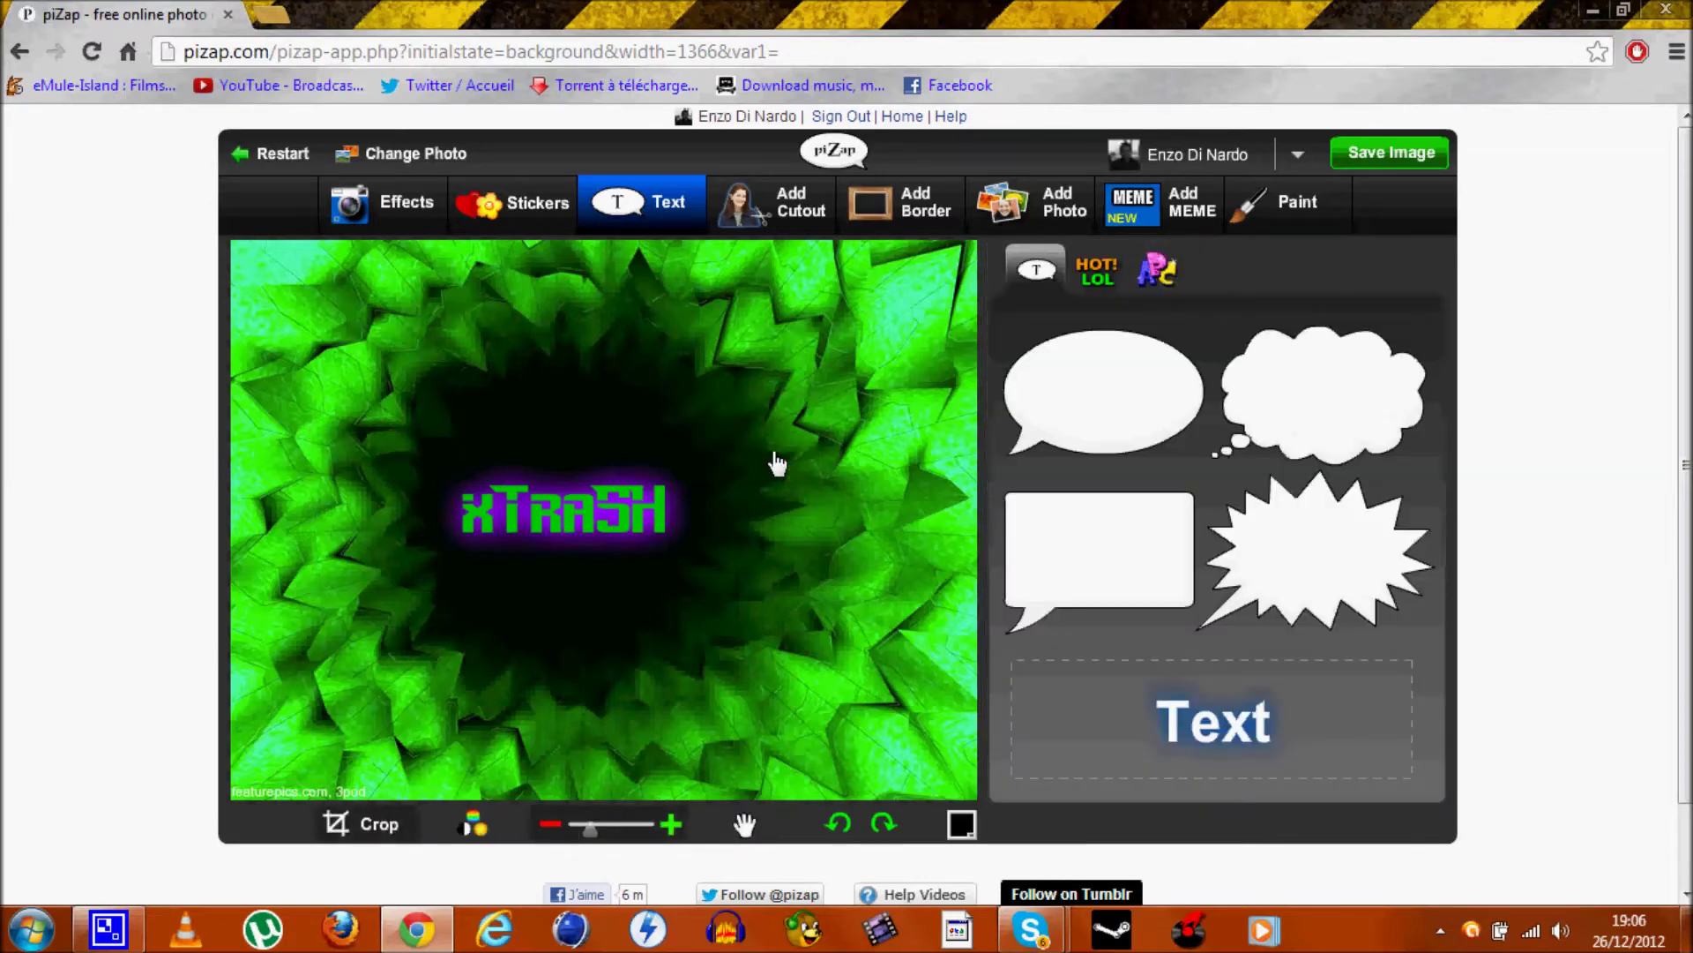
- Add a second text reading "FR" to the dark area above xTraSH
drag(1117, 697, 643, 530)
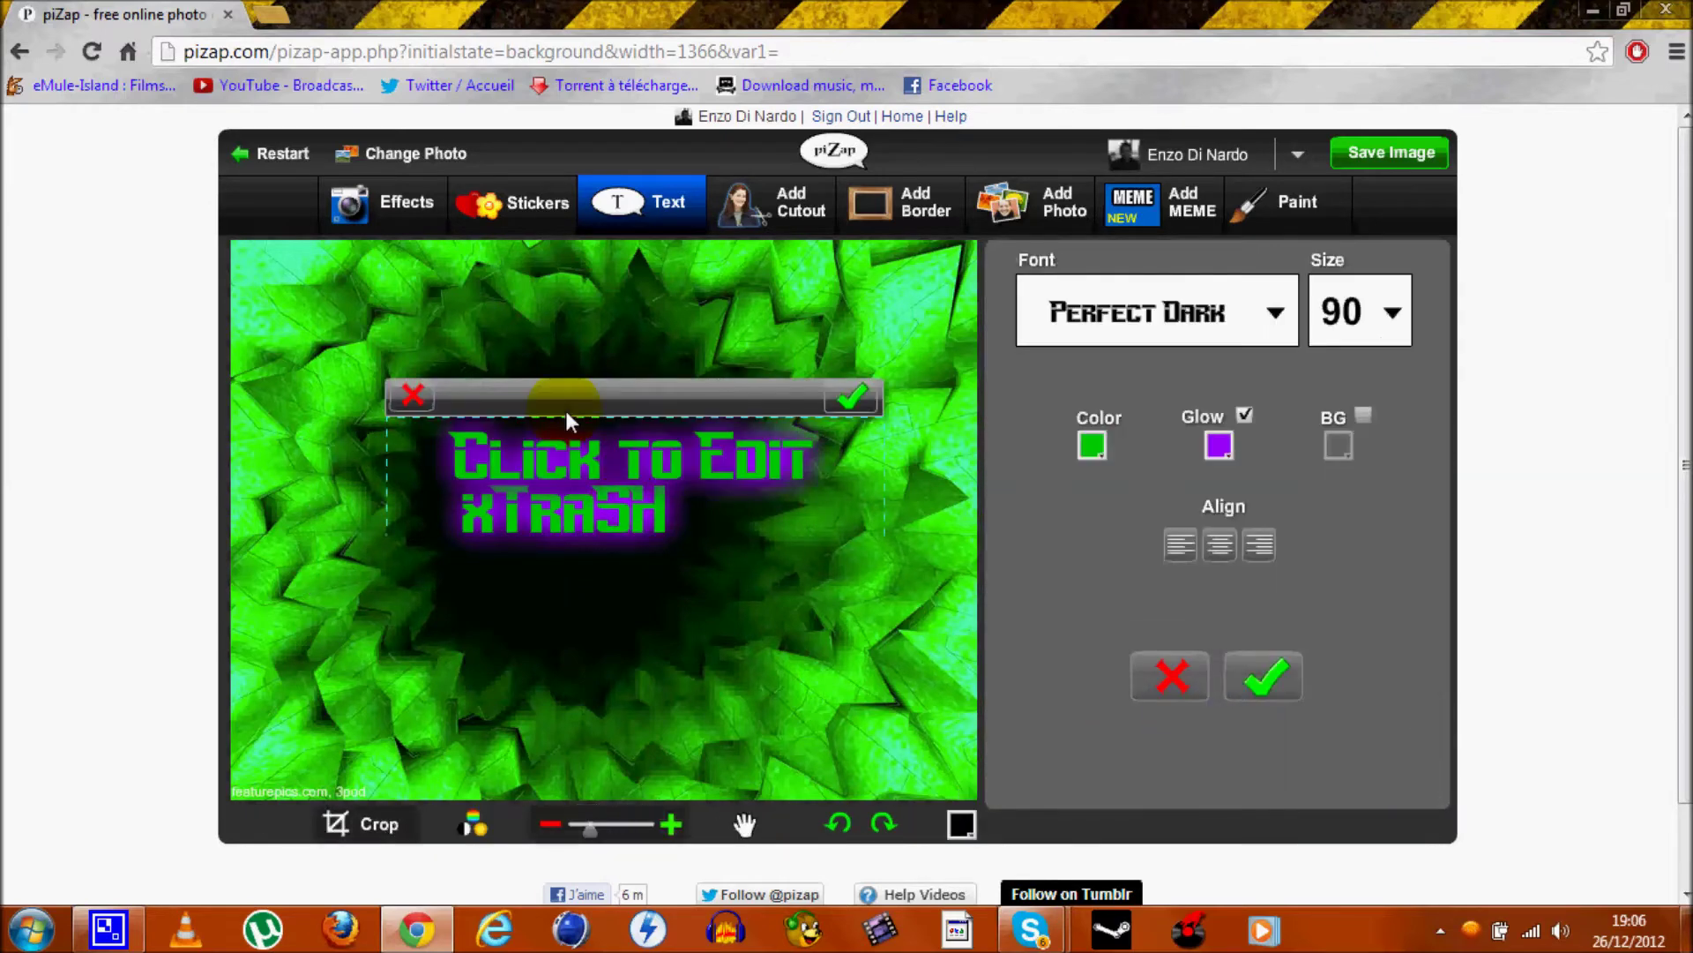
drag(580, 399, 556, 367)
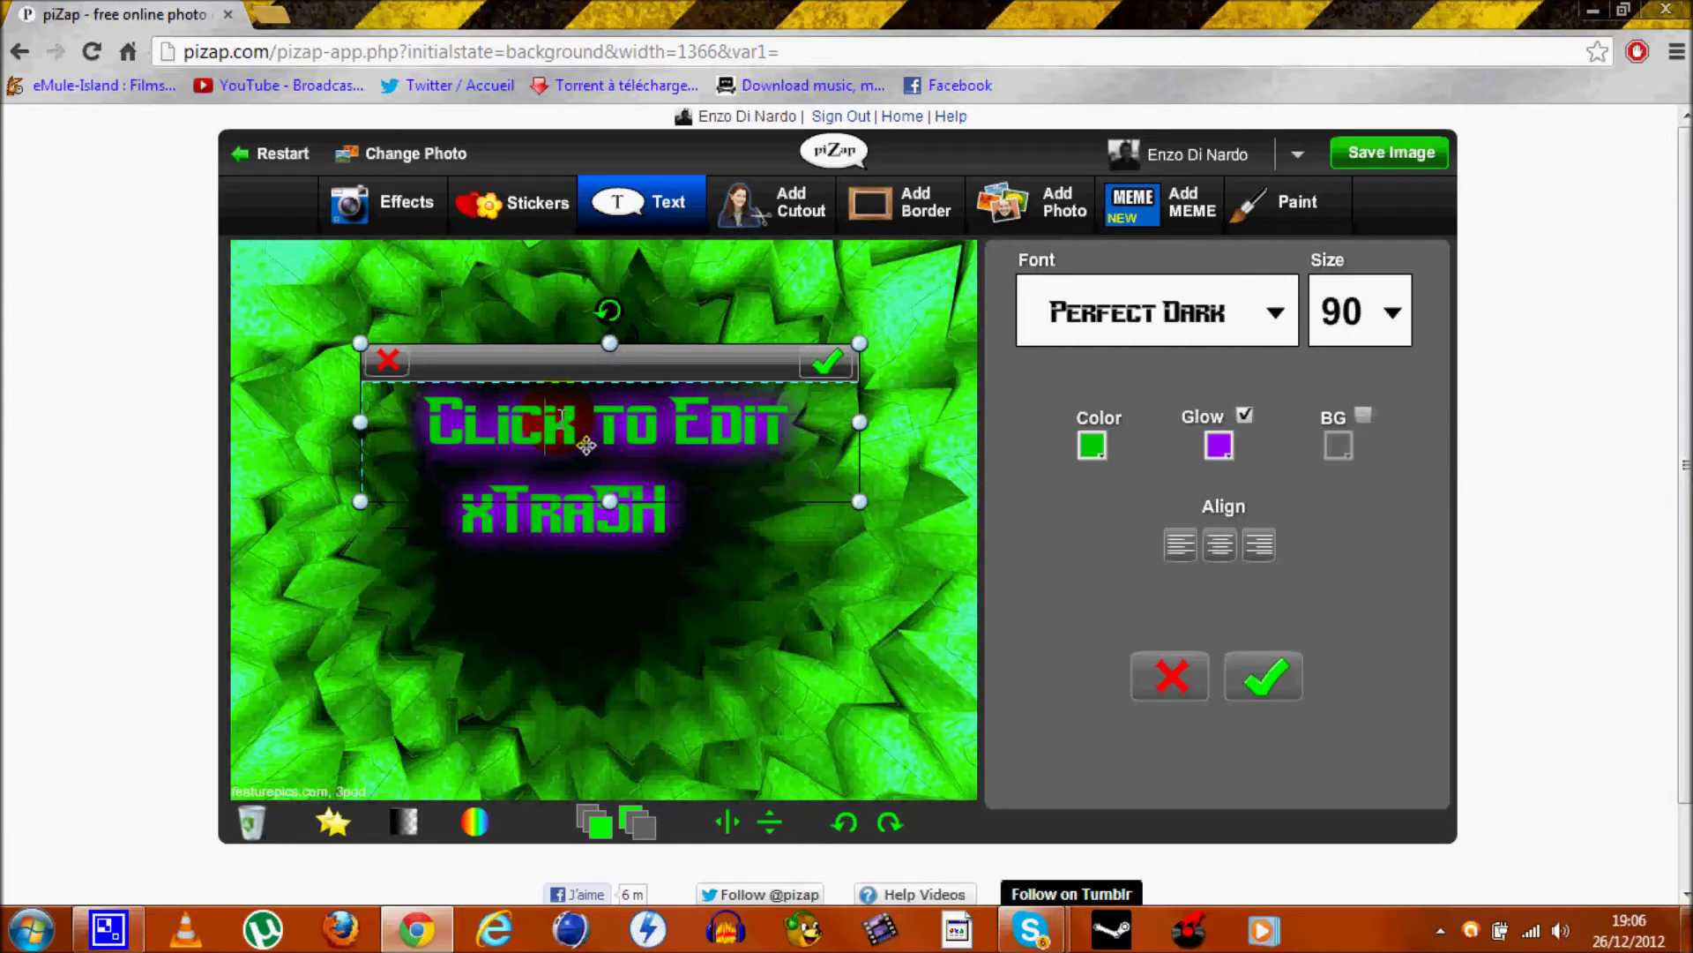
click(562, 419)
text(FR)
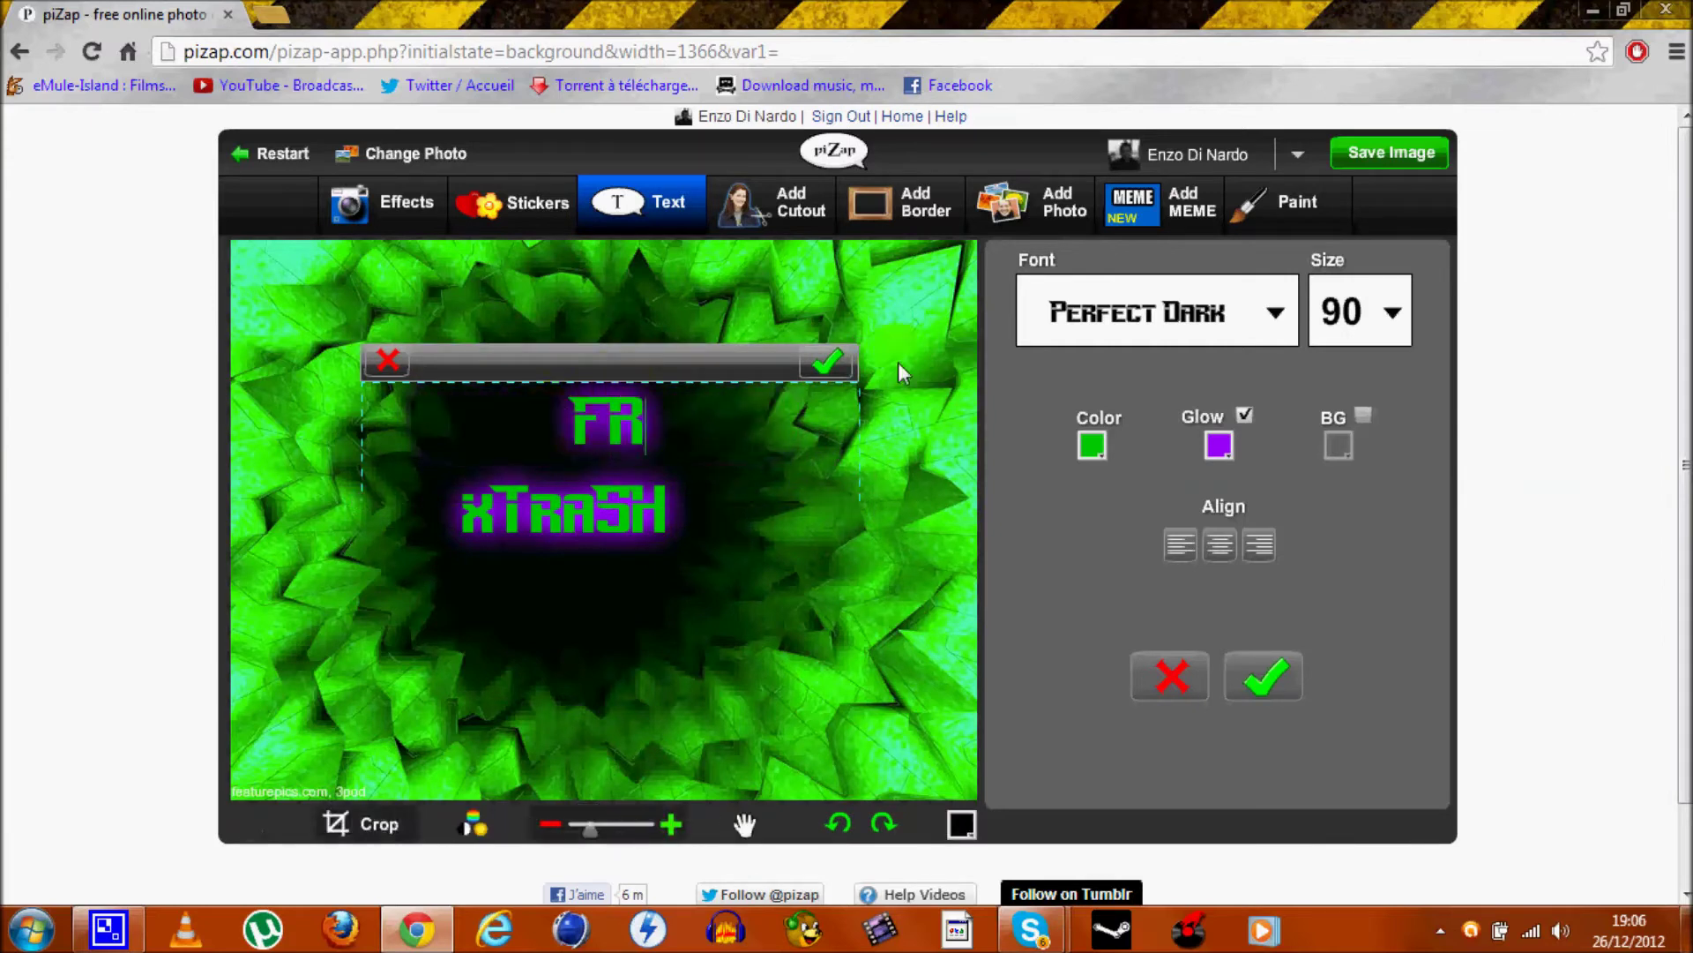
- Reduce the FR text to size 50 and place it above the start of xTraSH
click(1347, 333)
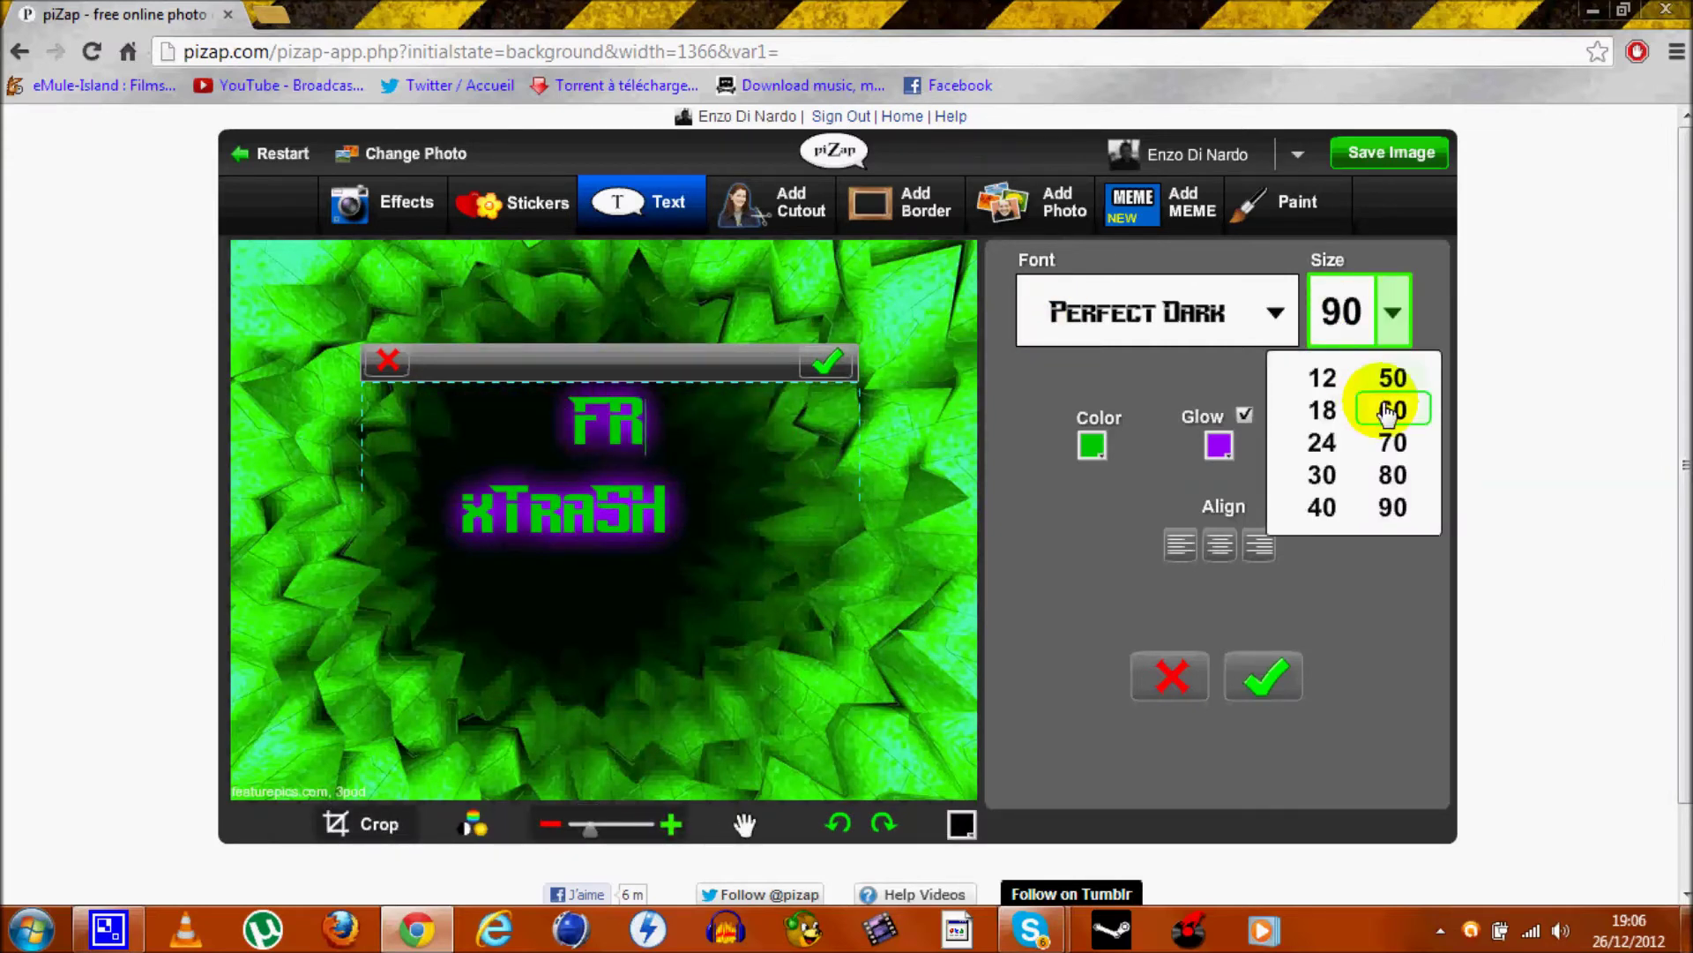
click(1389, 407)
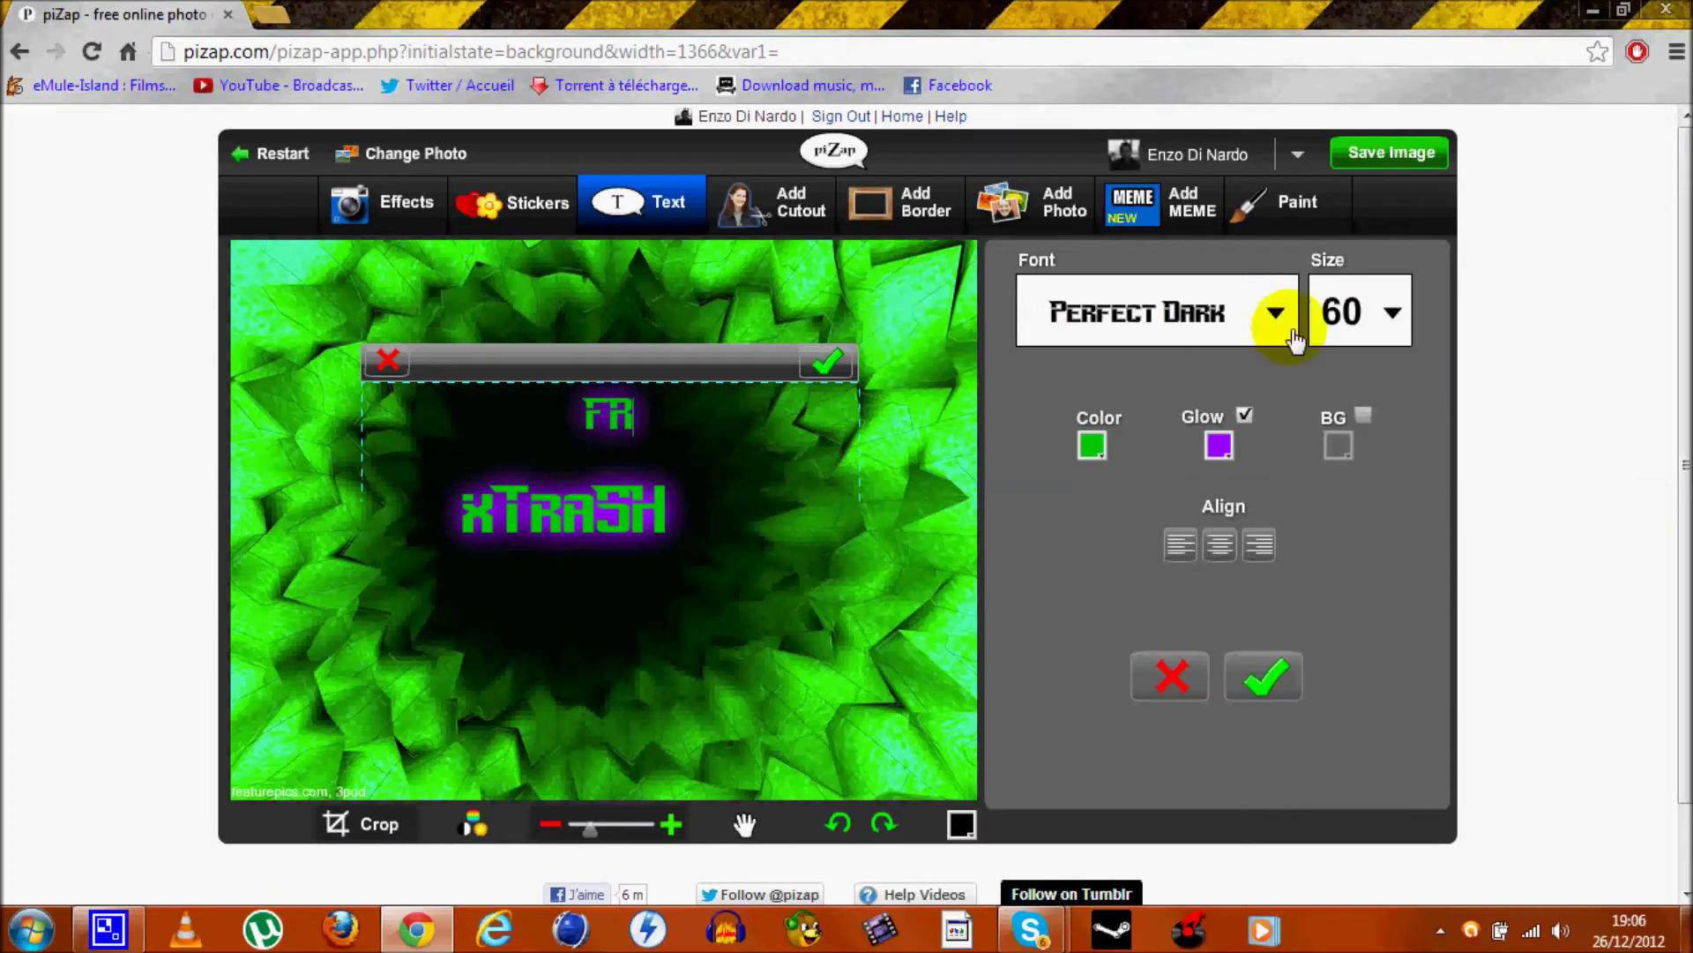
click(1347, 314)
click(1393, 410)
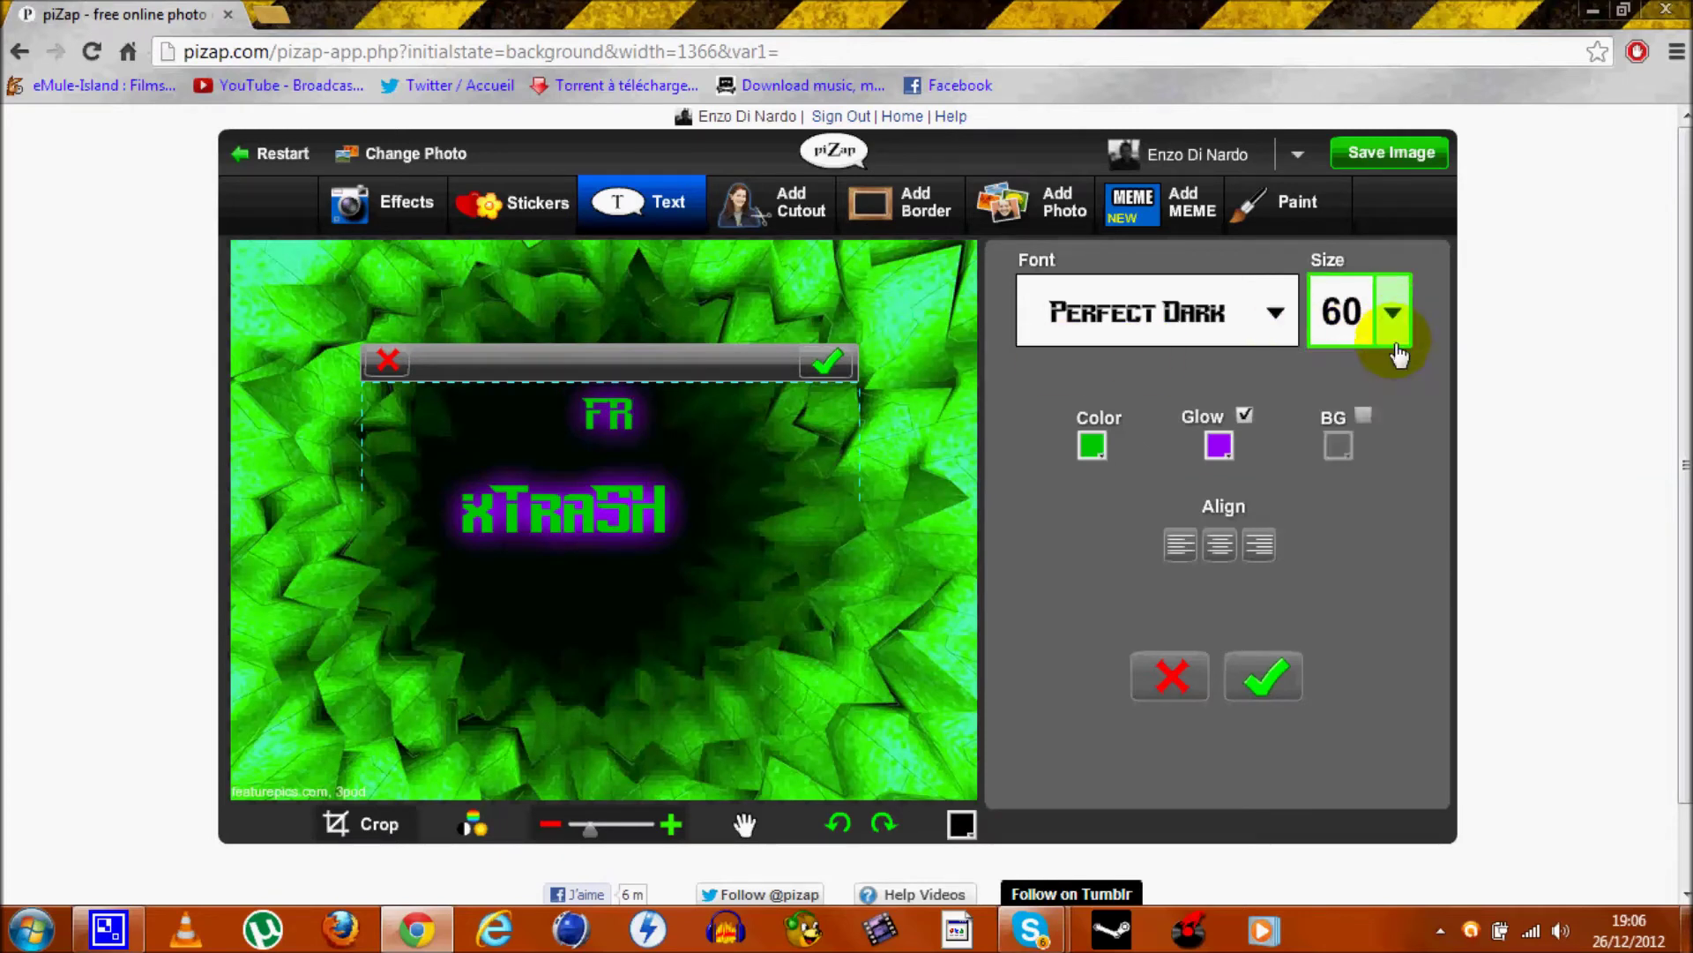
click(1392, 313)
click(1393, 379)
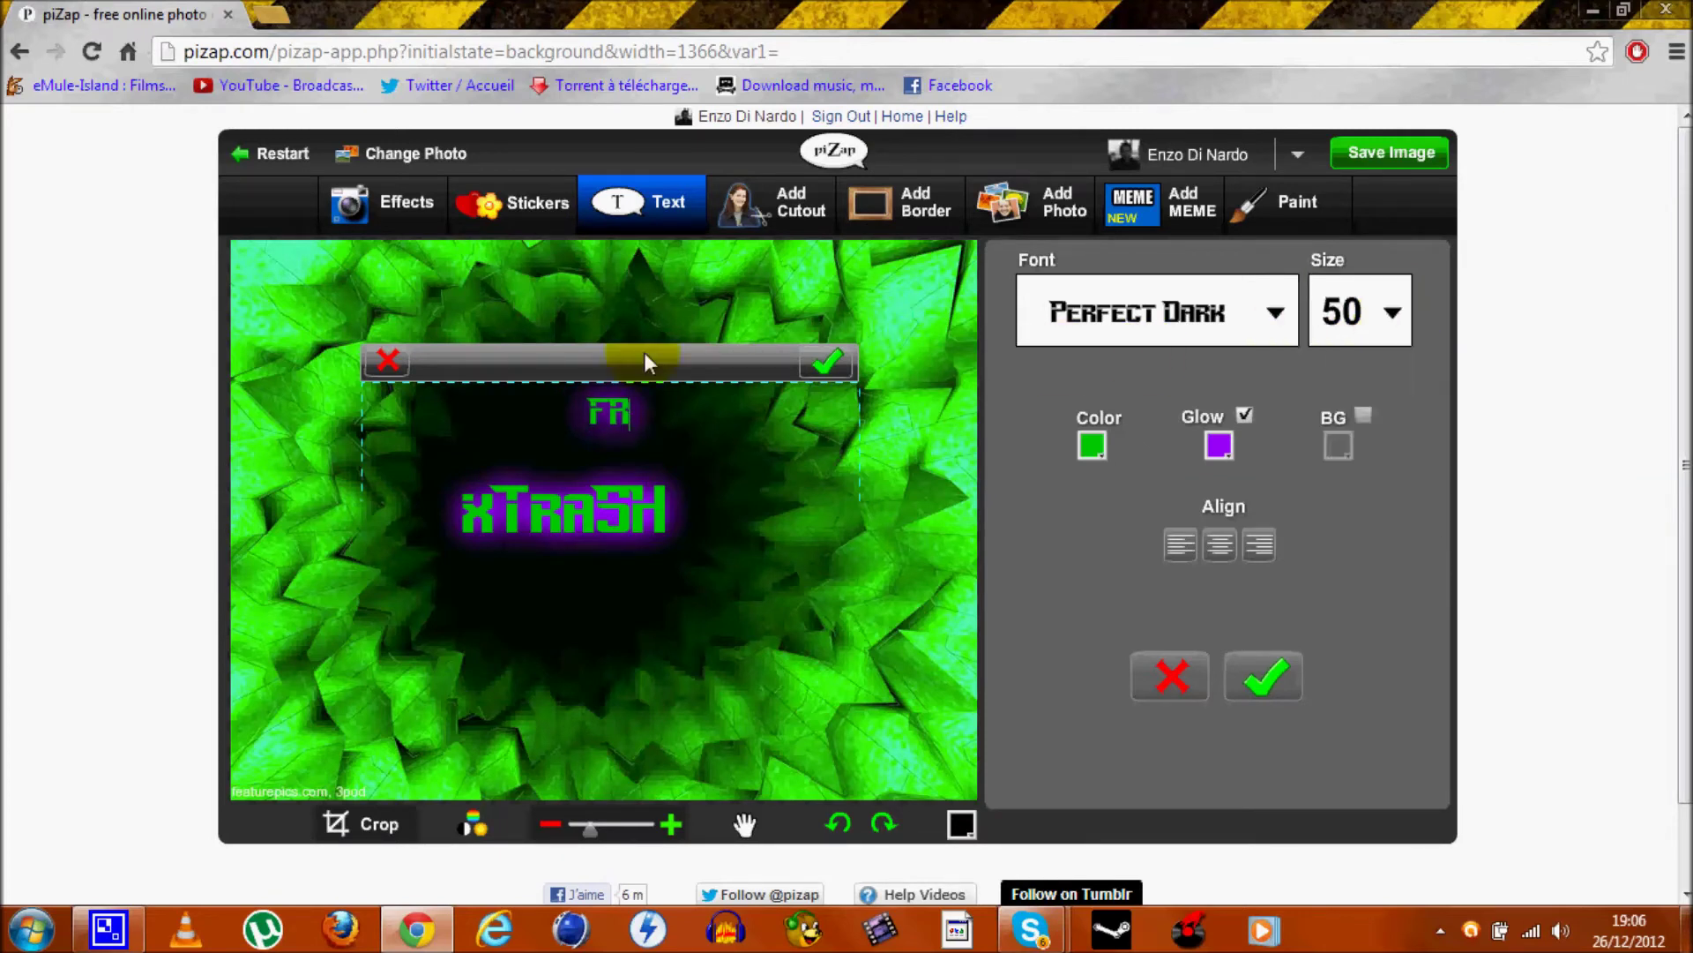
drag(620, 362, 509, 350)
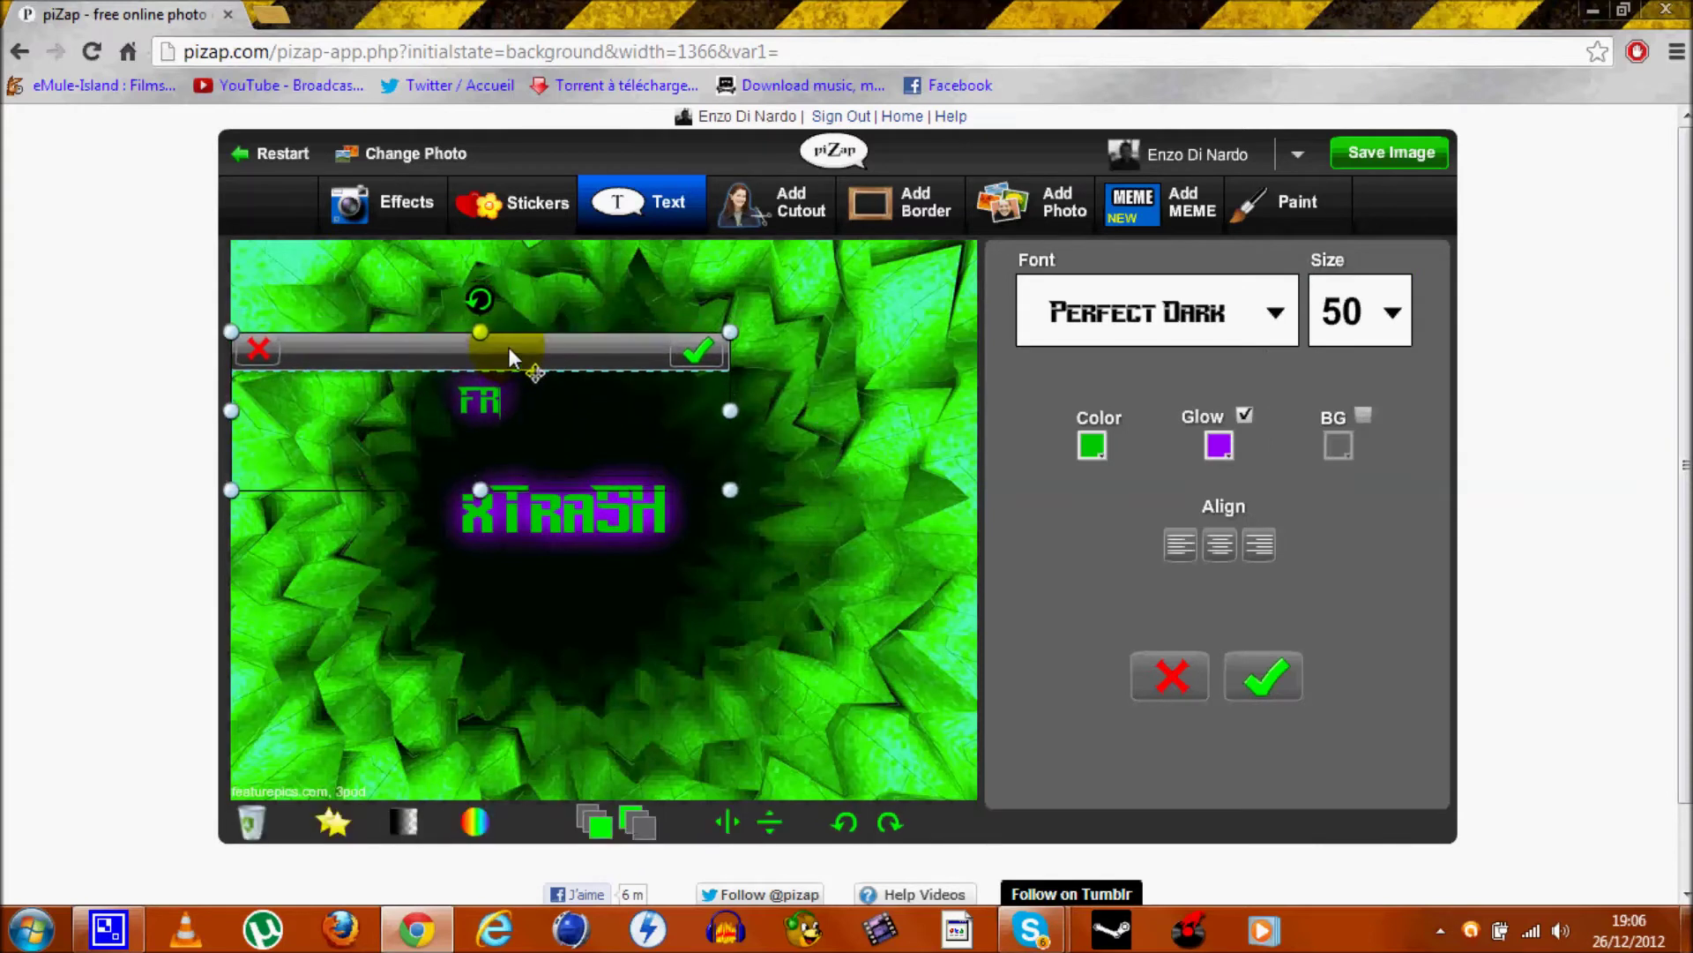
click(695, 352)
- Check the example logo on the desktop wallpaper and add a new text reading "Team Fun" to the image
click(1597, 11)
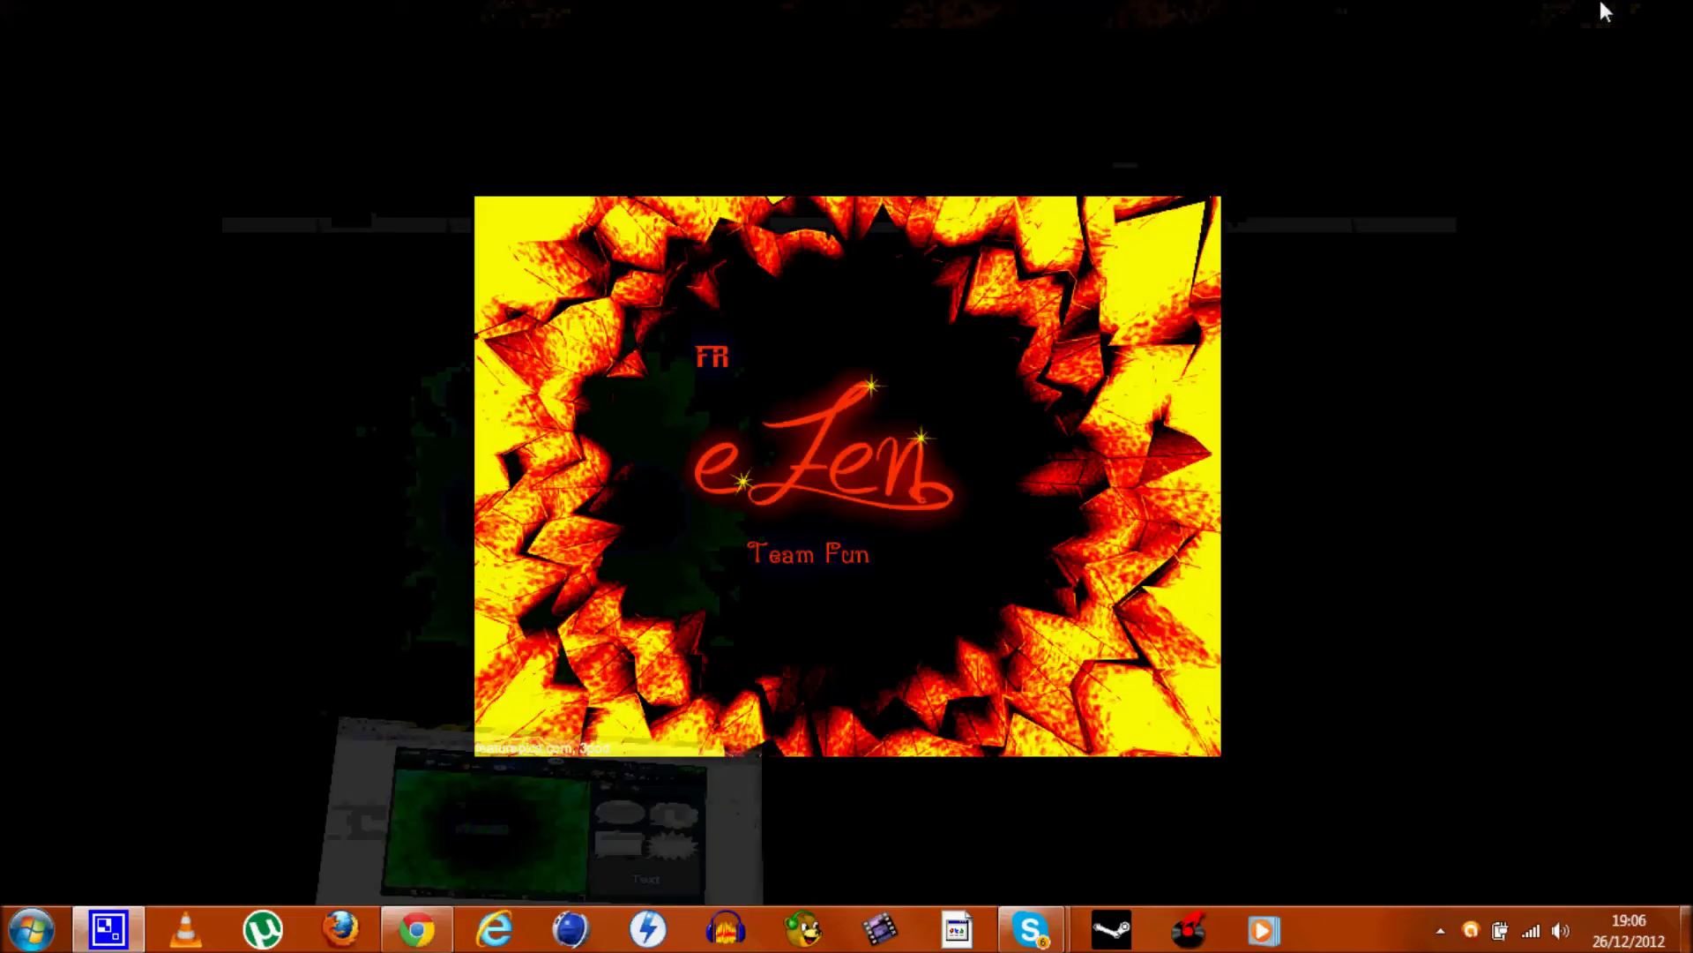
click(418, 927)
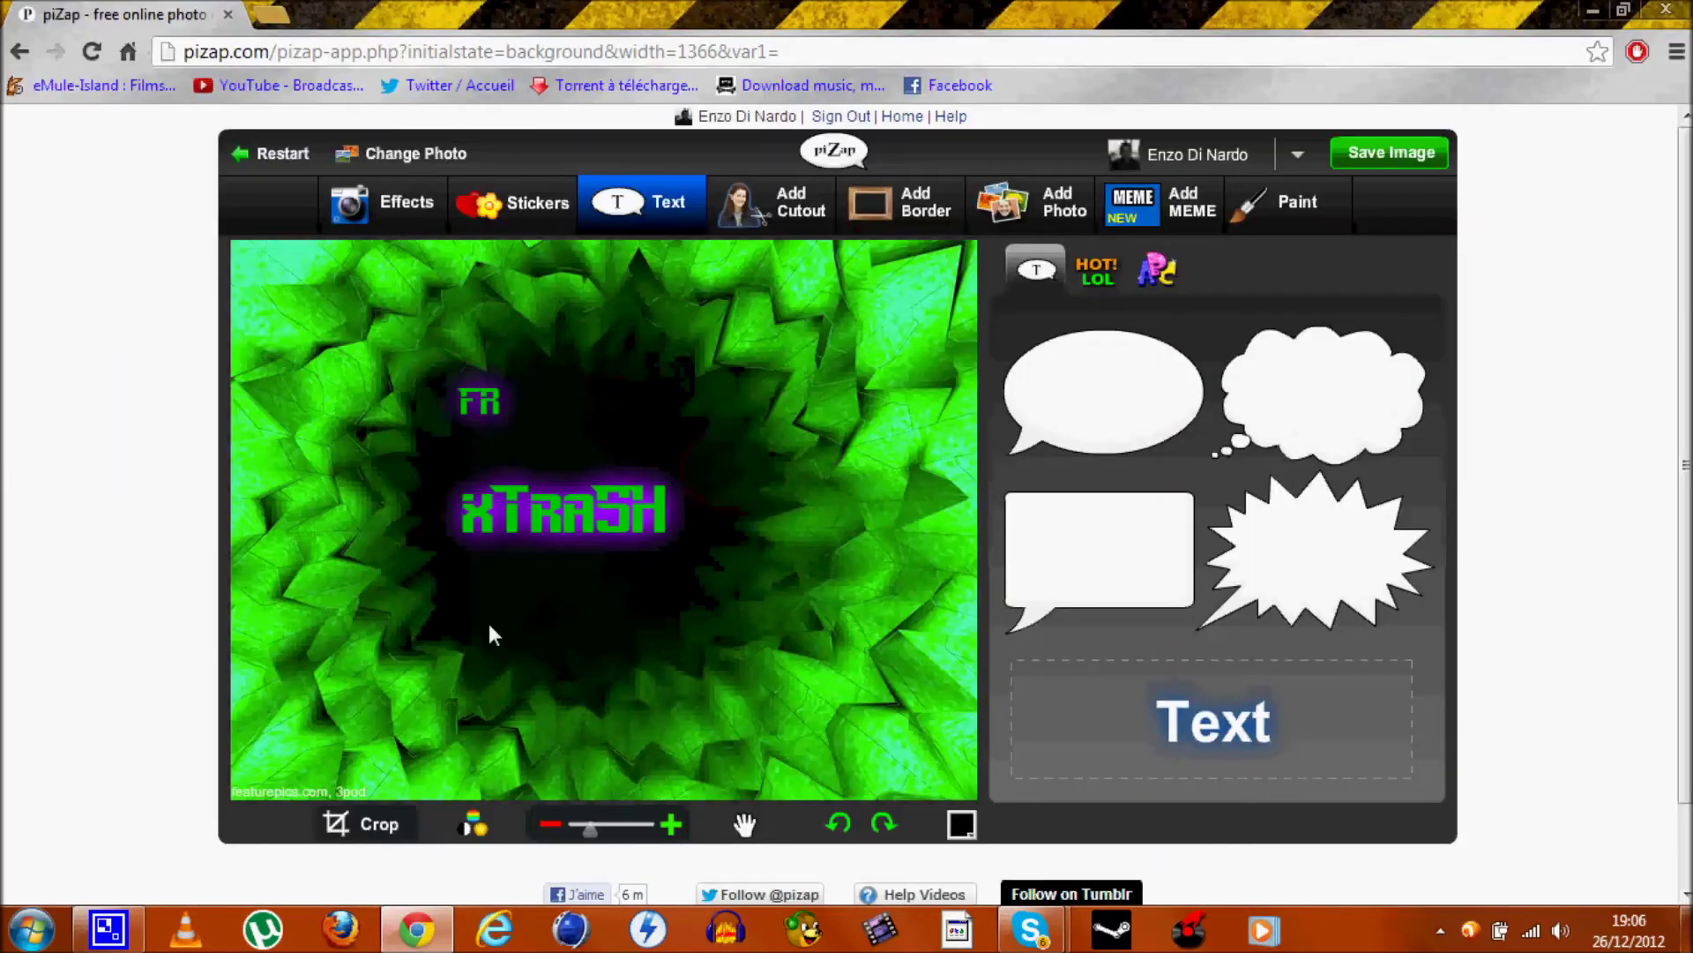
click(1134, 738)
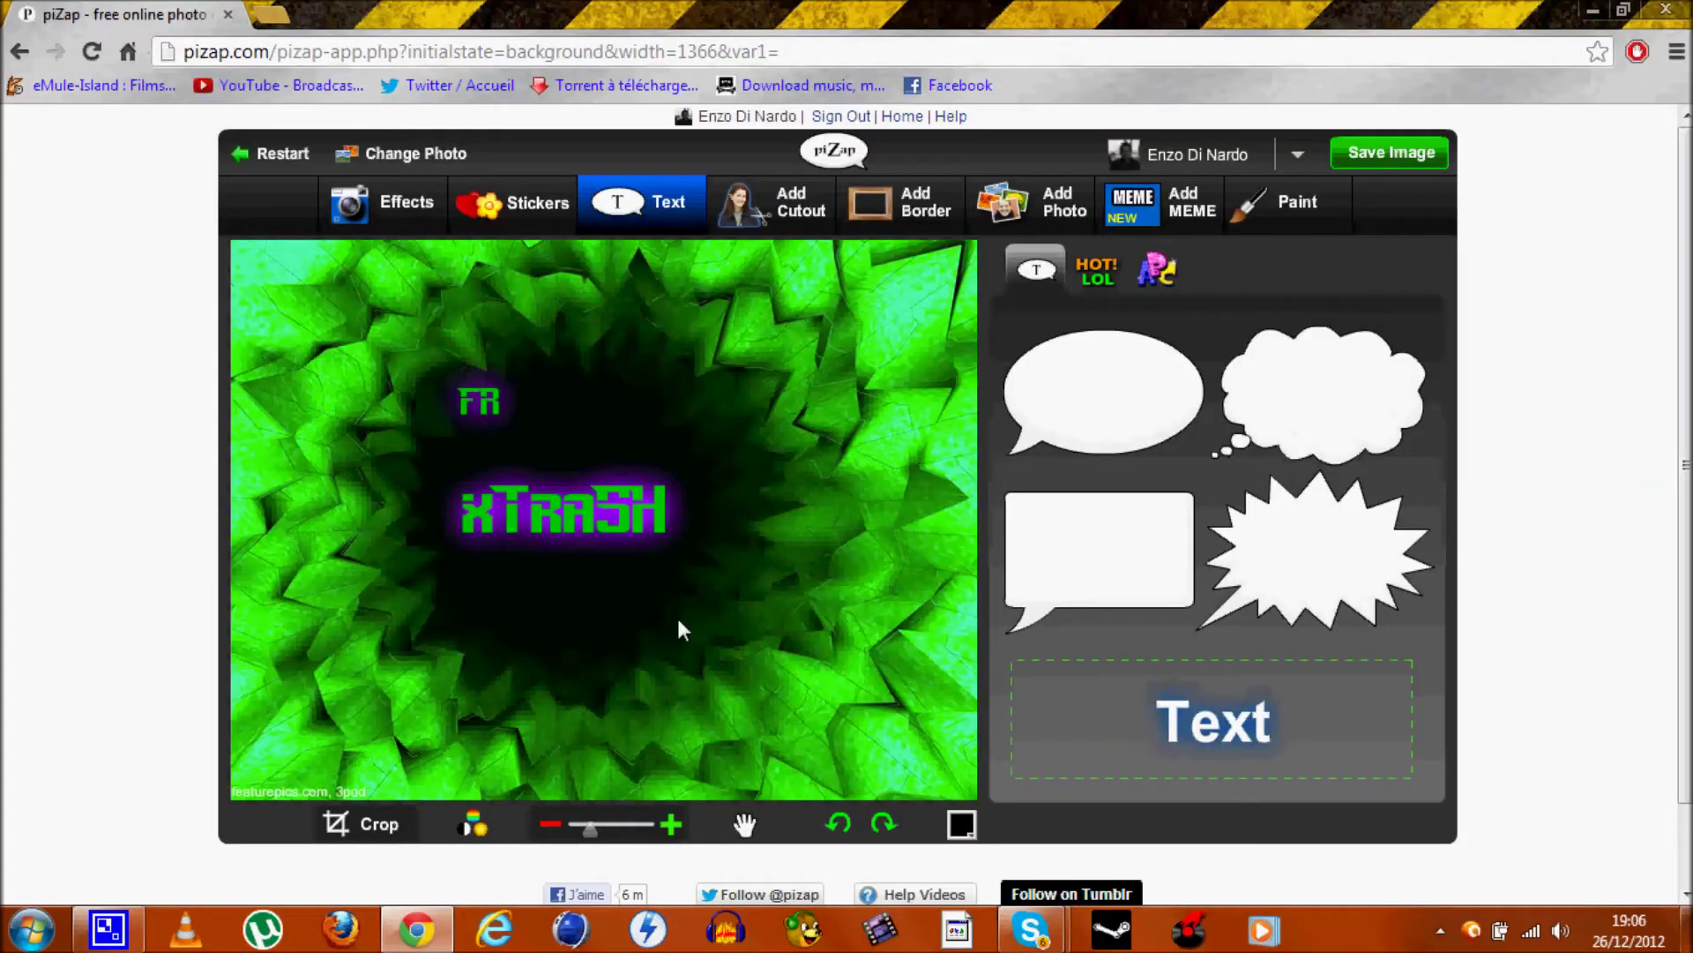
click(603, 477)
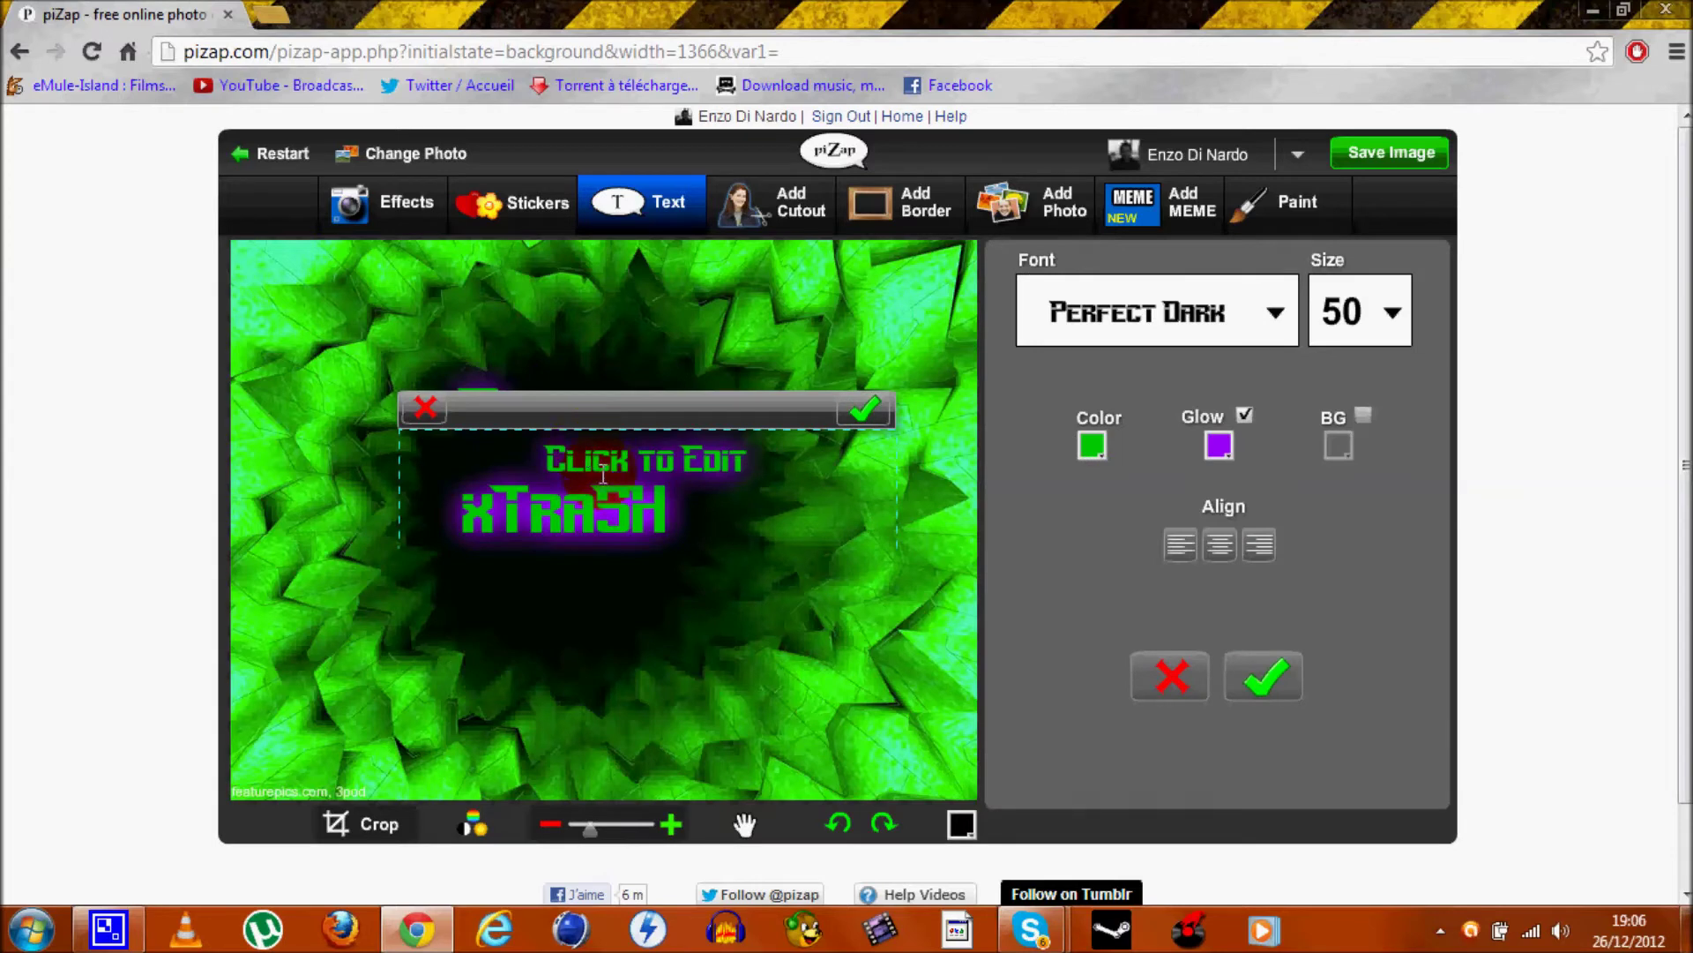
text(Teal)
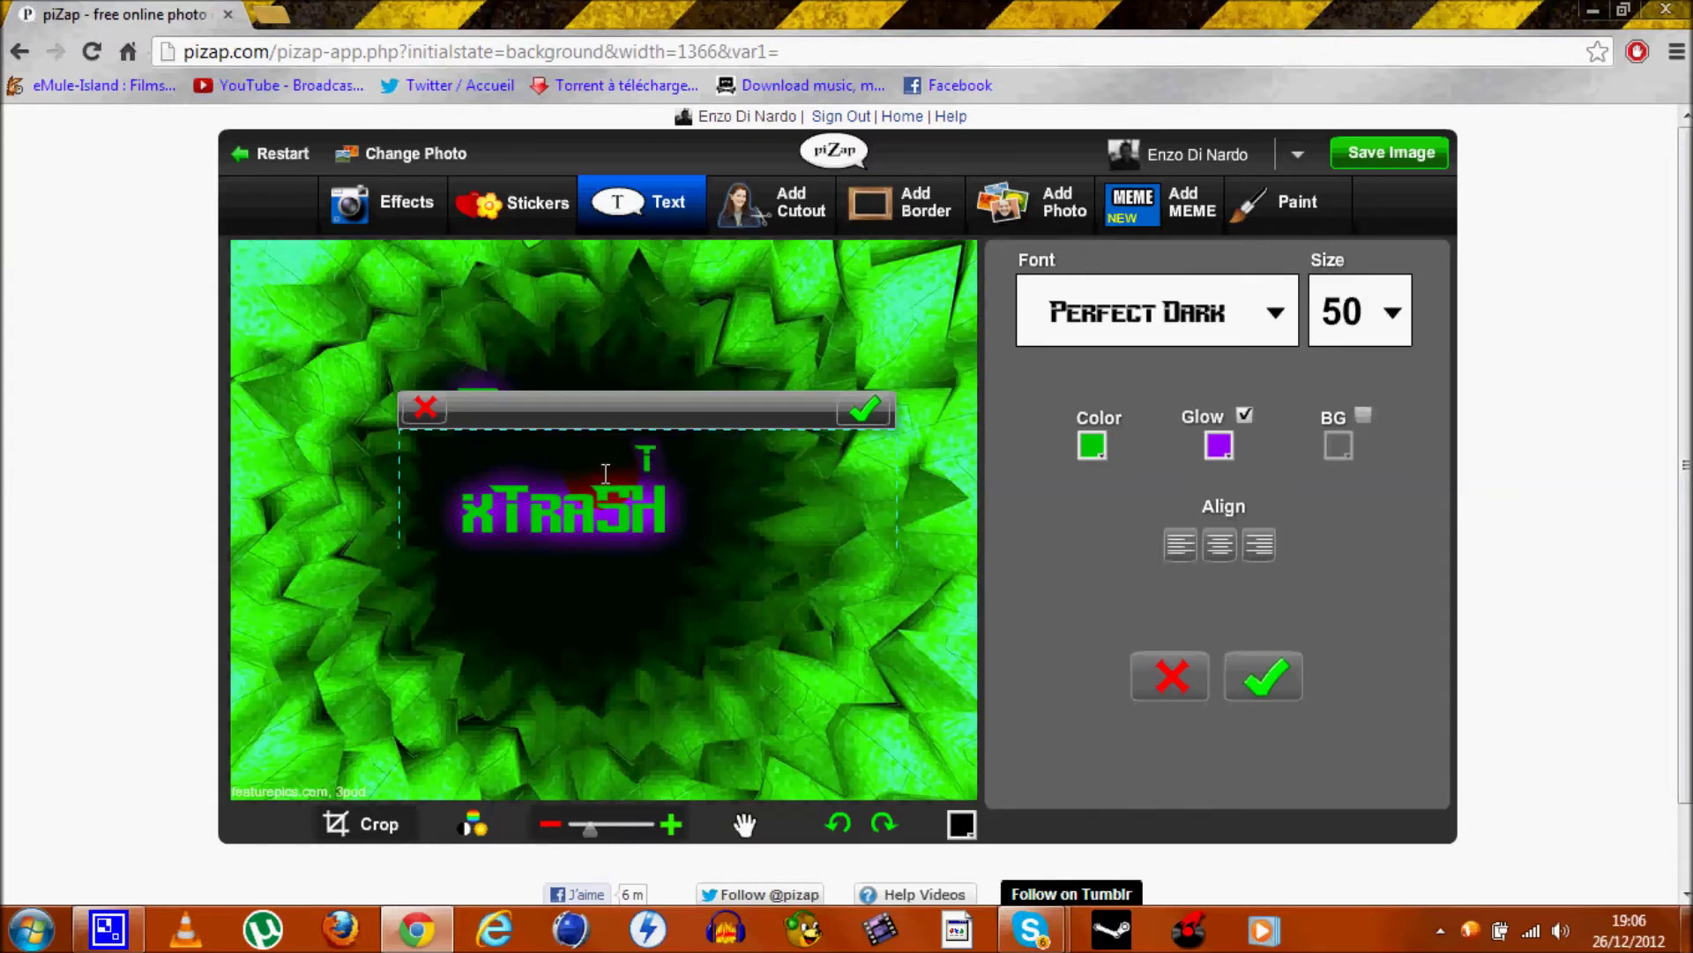
key(BackSpace)
text(m Fun)
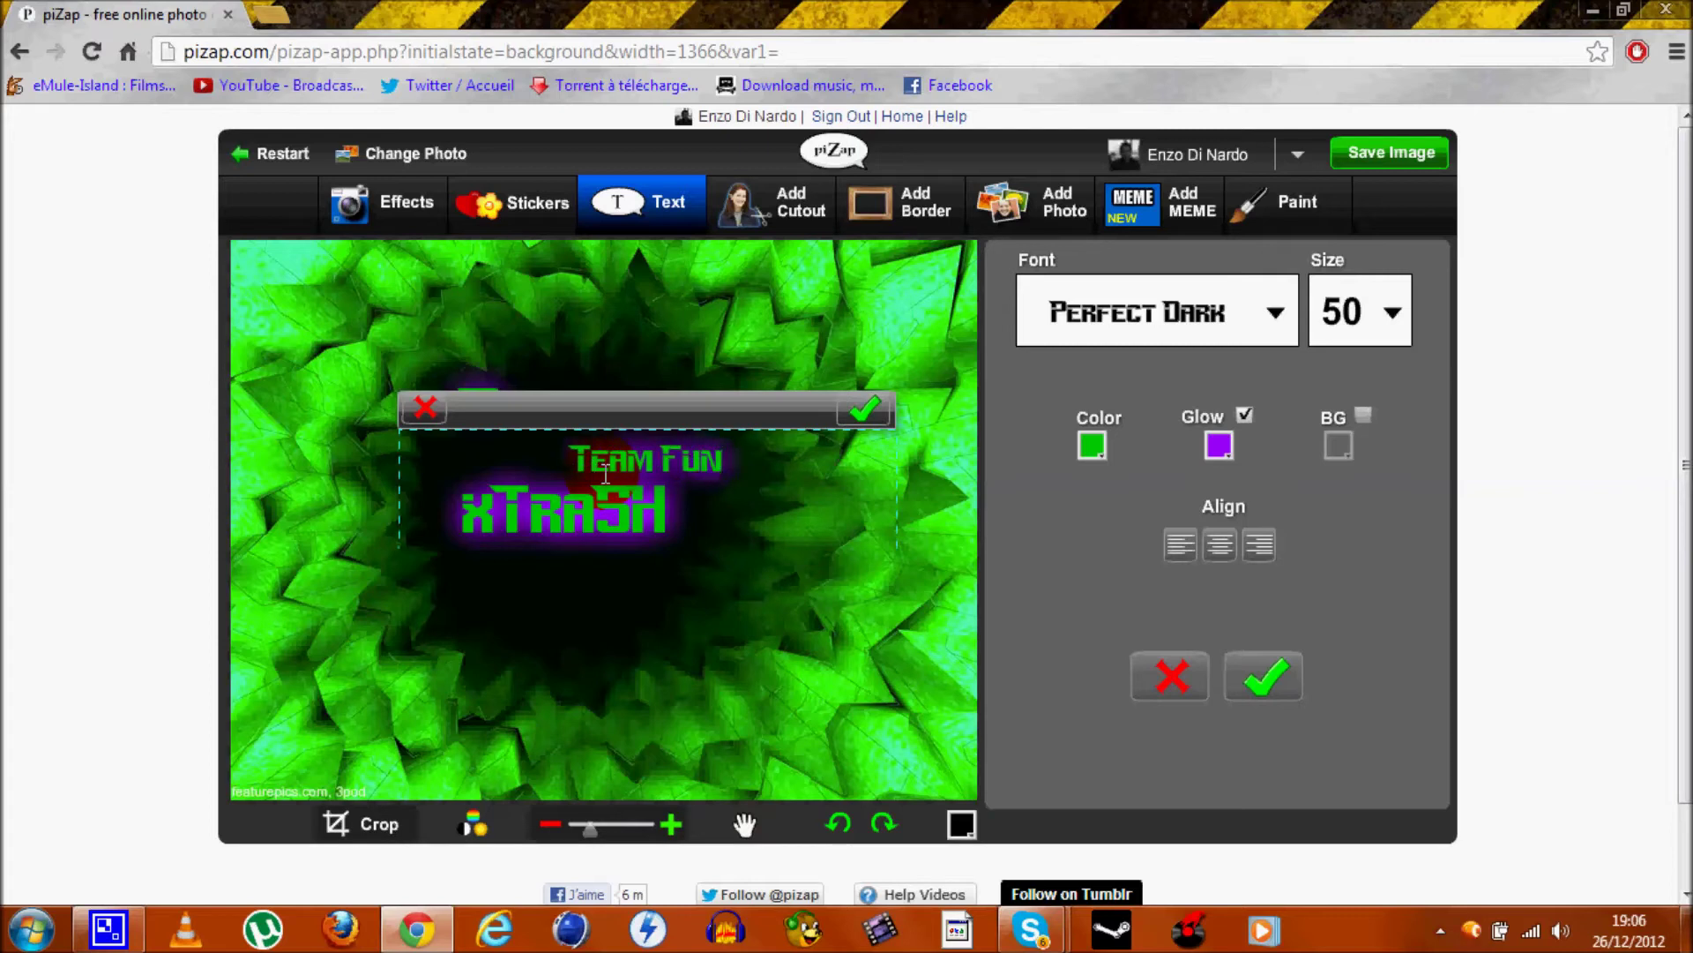
- Try the last two letters of "Fun" in capitals and restore them to lowercase
key(BackSpace)
key(BackSpace)
text(UN)
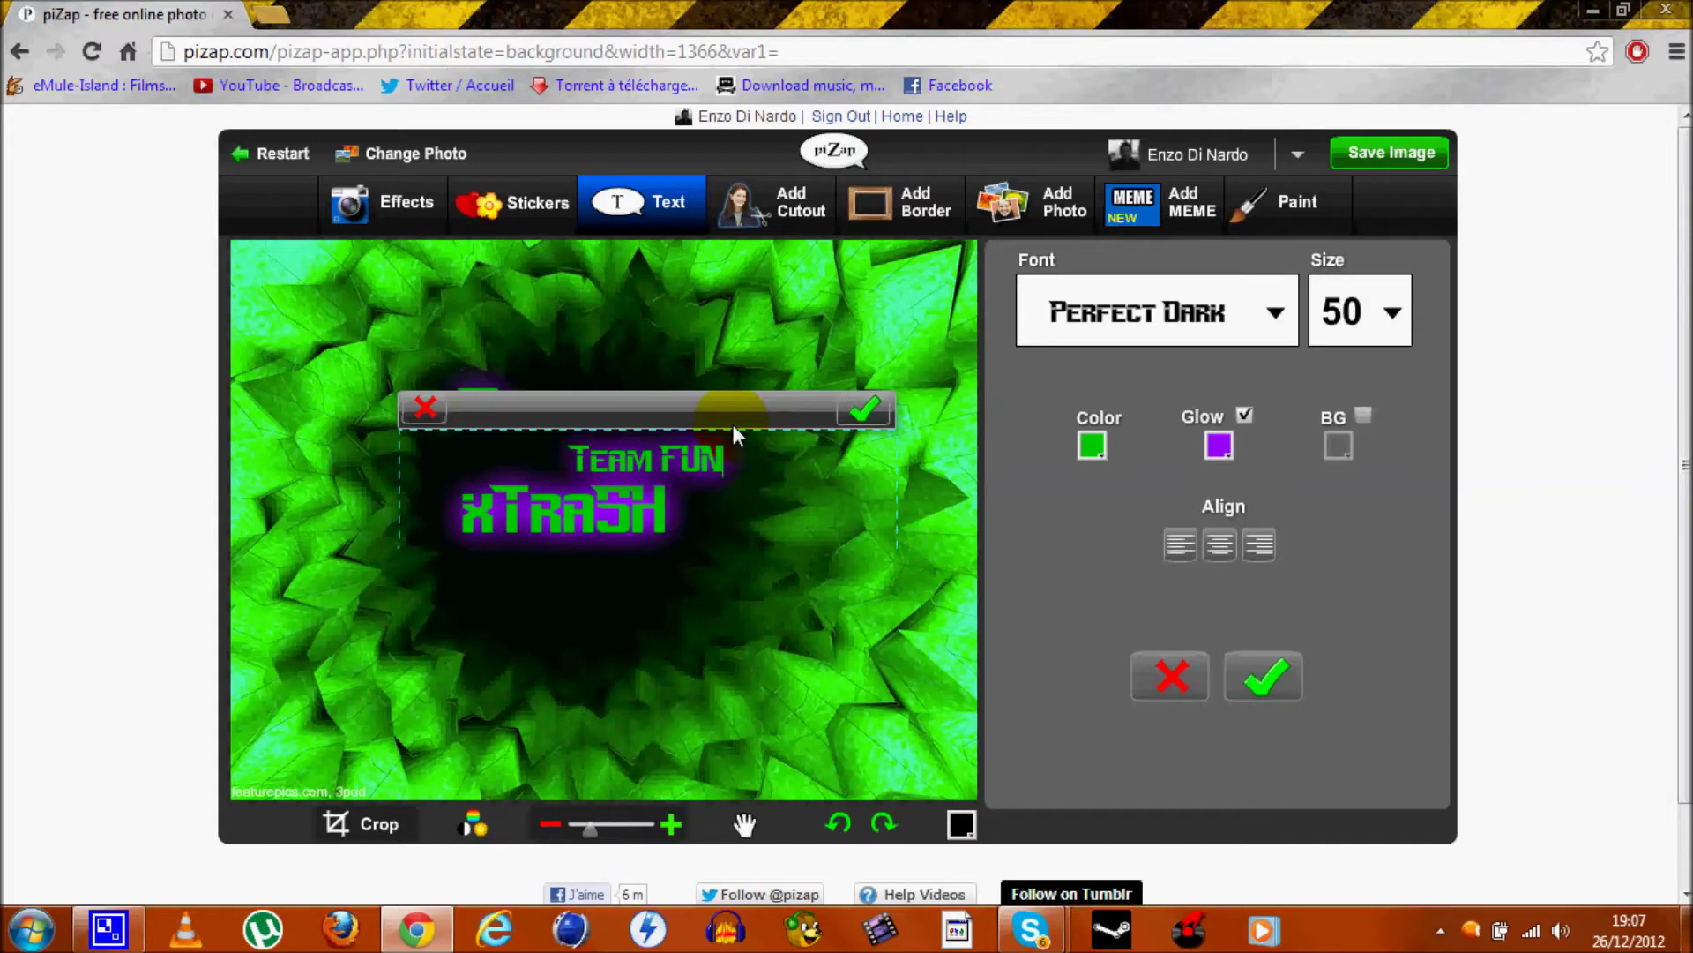
key(BackSpace)
key(BackSpace)
text(un)
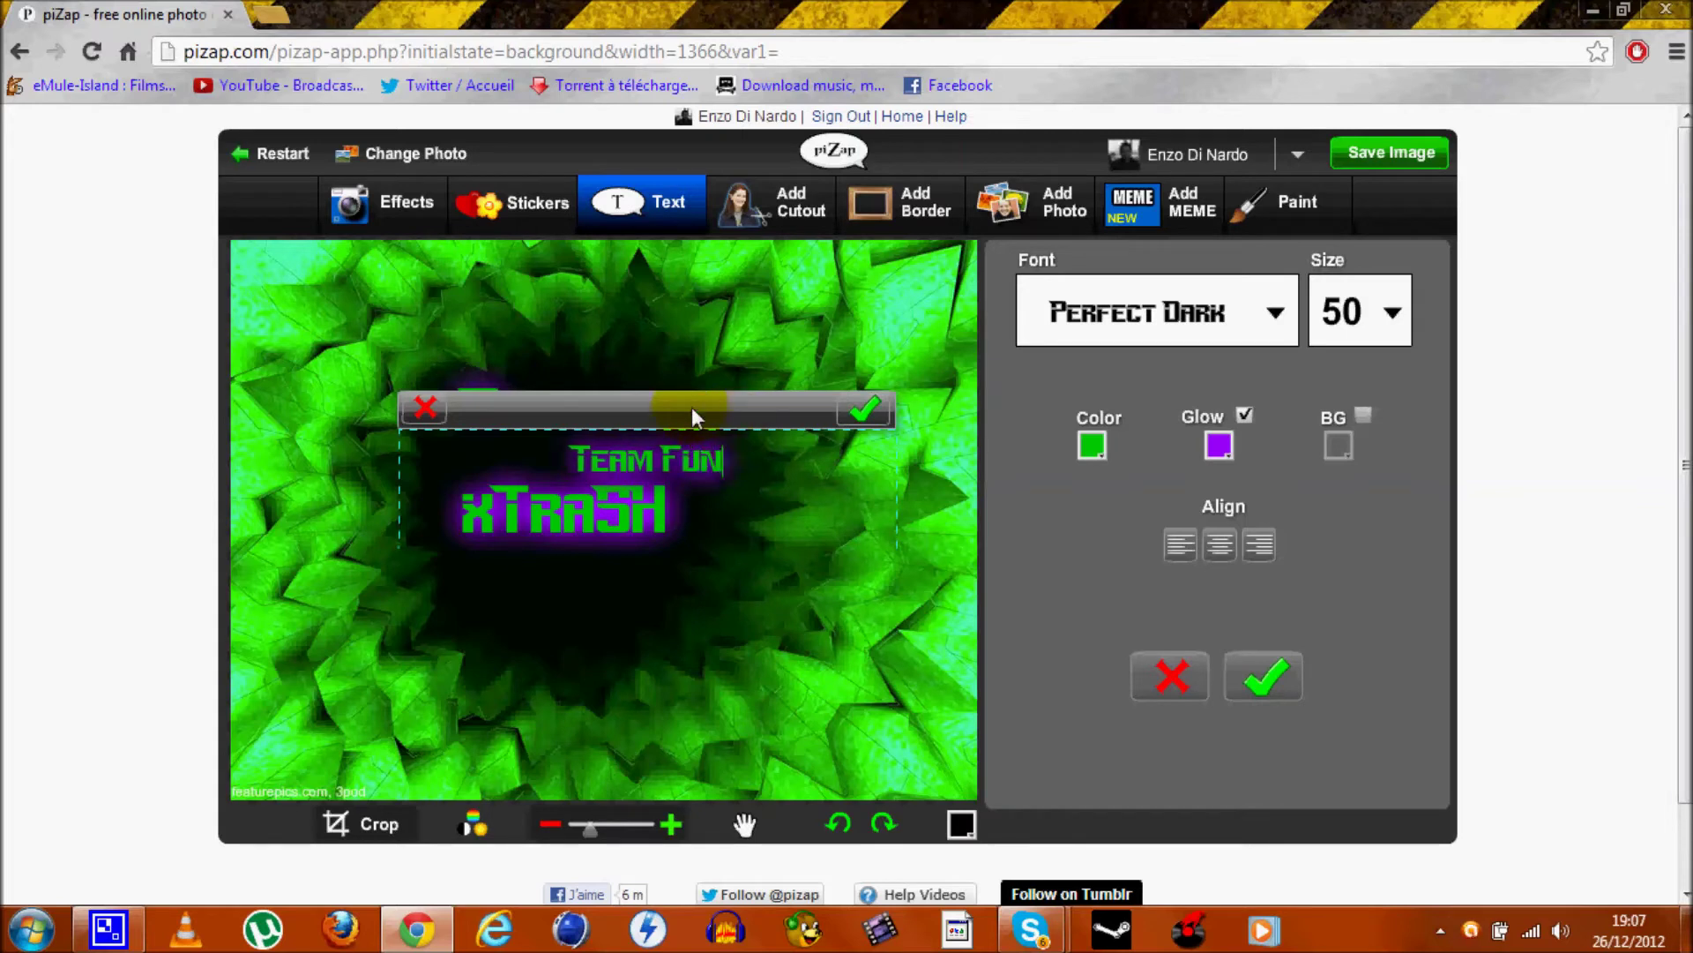
- Place the Team Fun text centred below xTraSH and compare the layout with the desktop wallpaper
drag(686, 413, 479, 575)
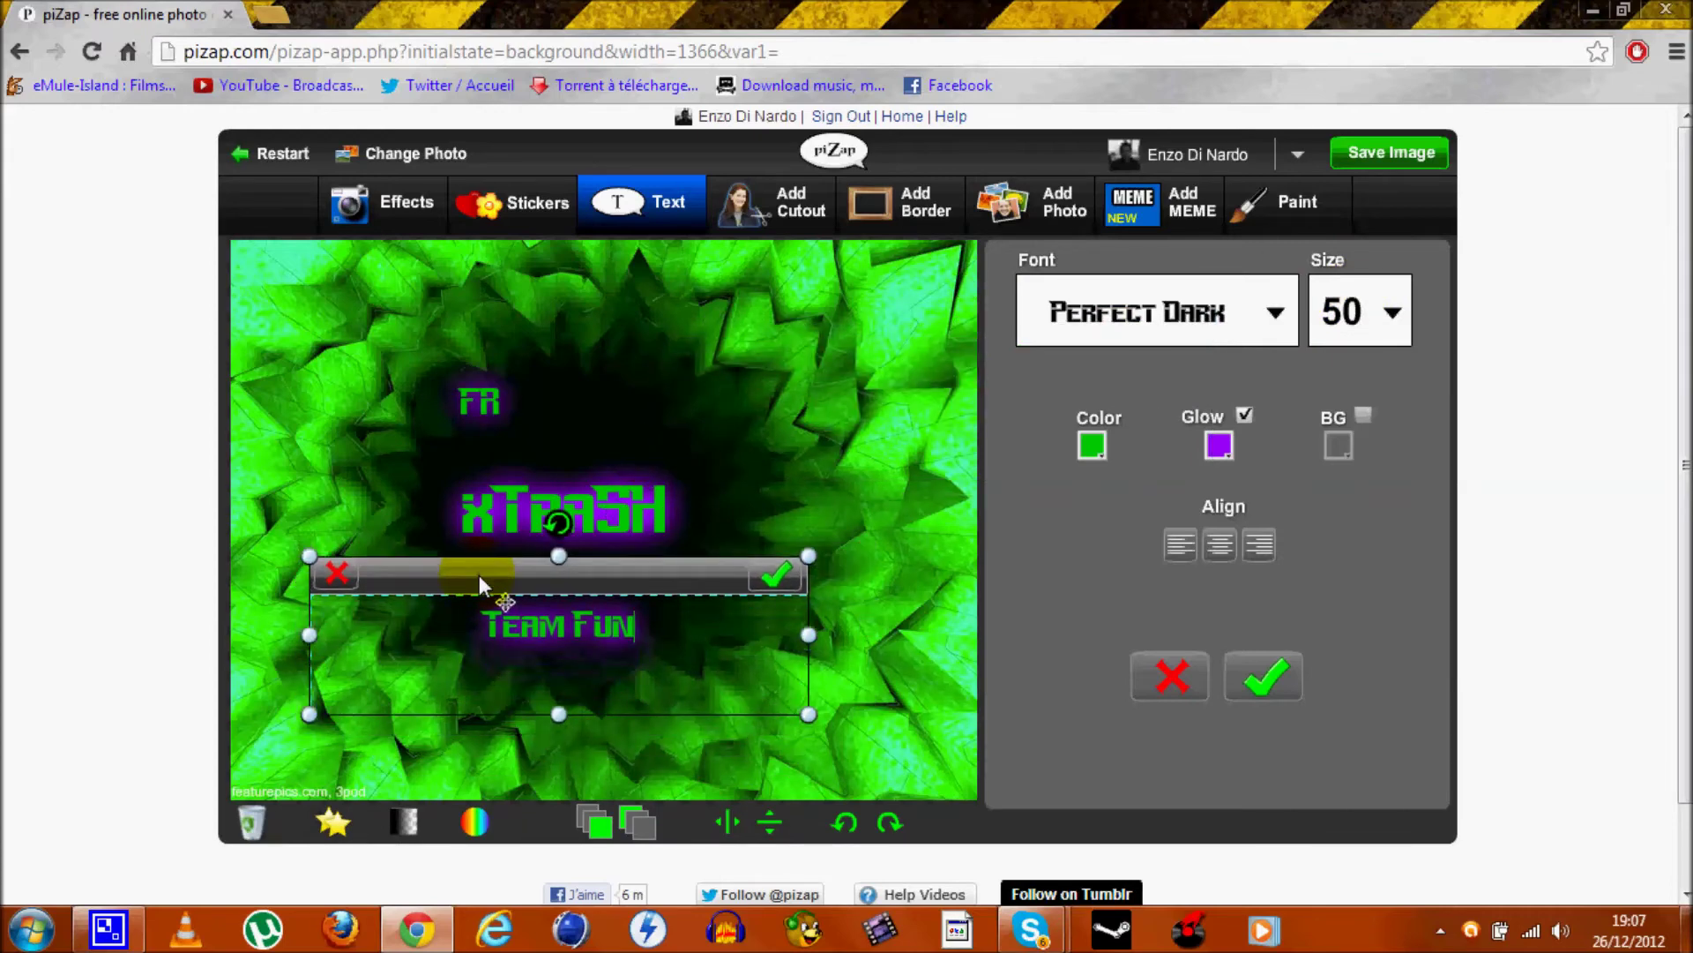
click(776, 576)
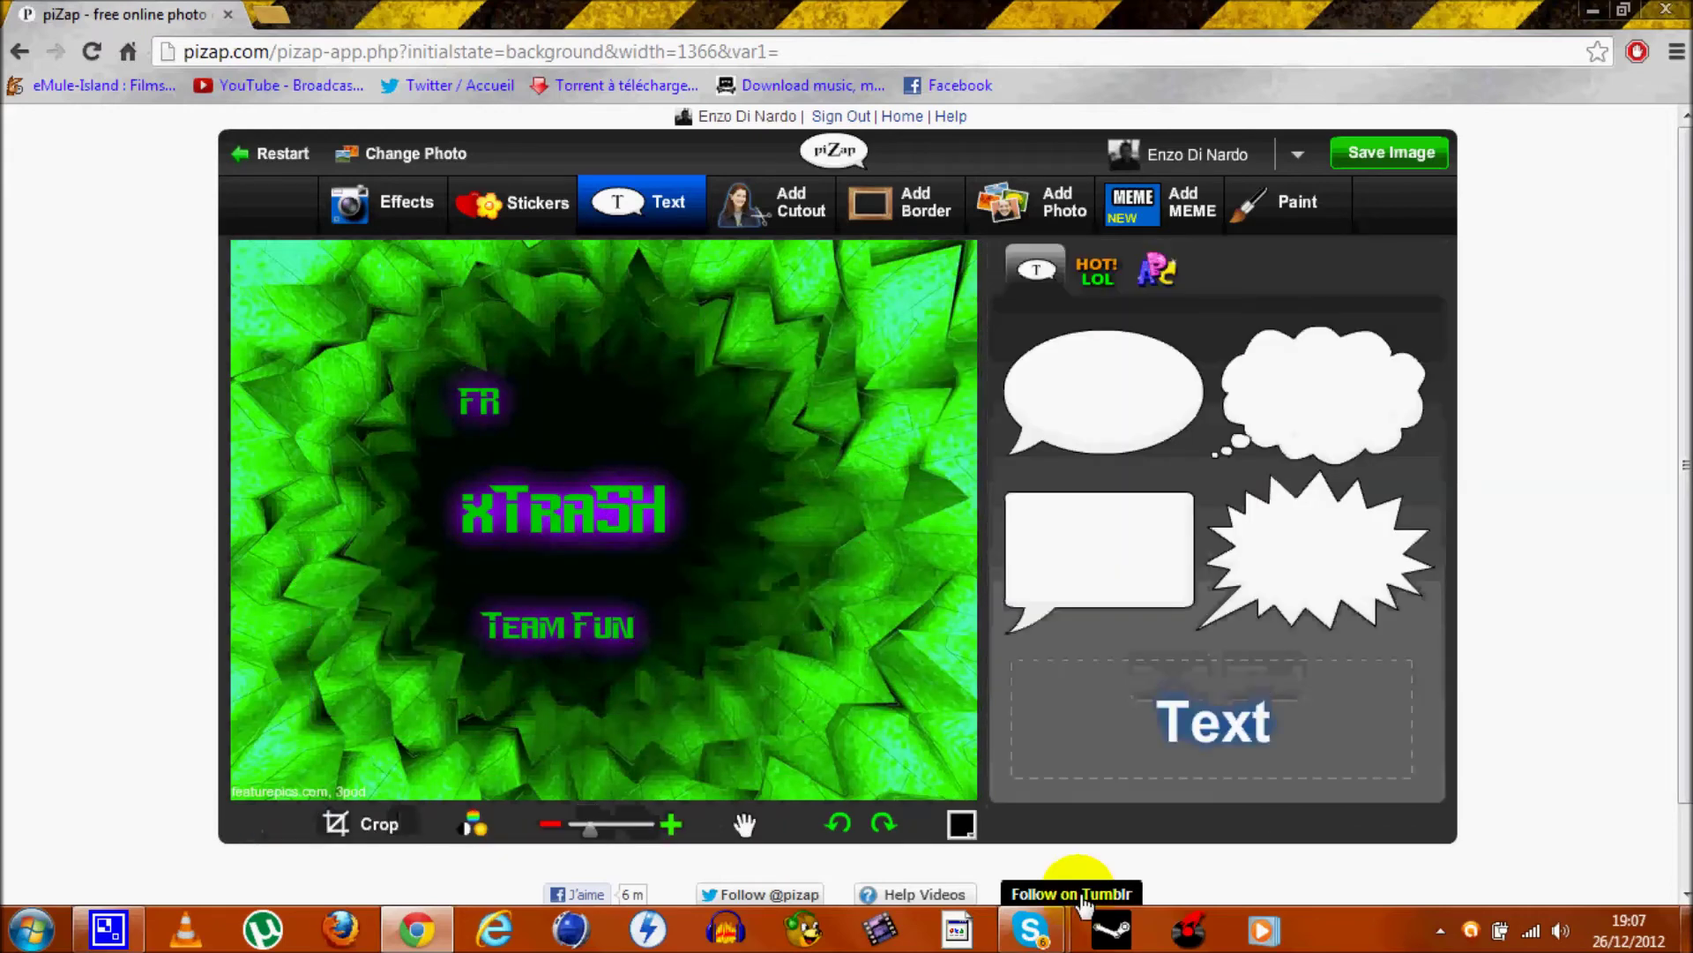
click(1595, 9)
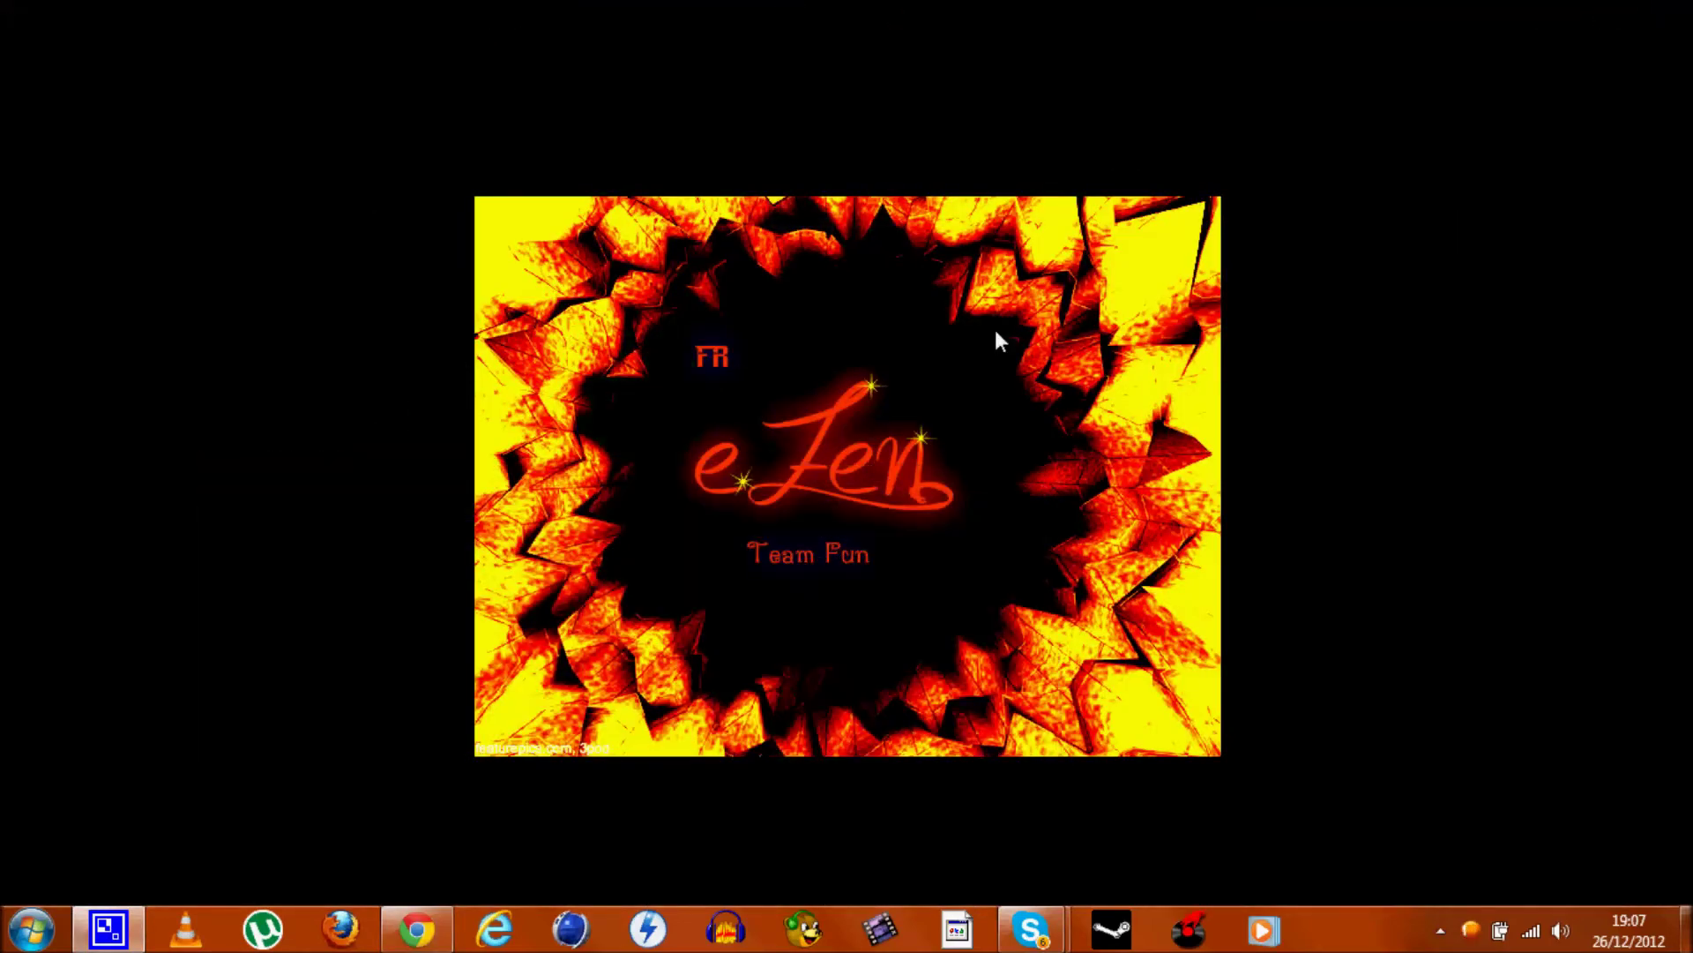
click(417, 929)
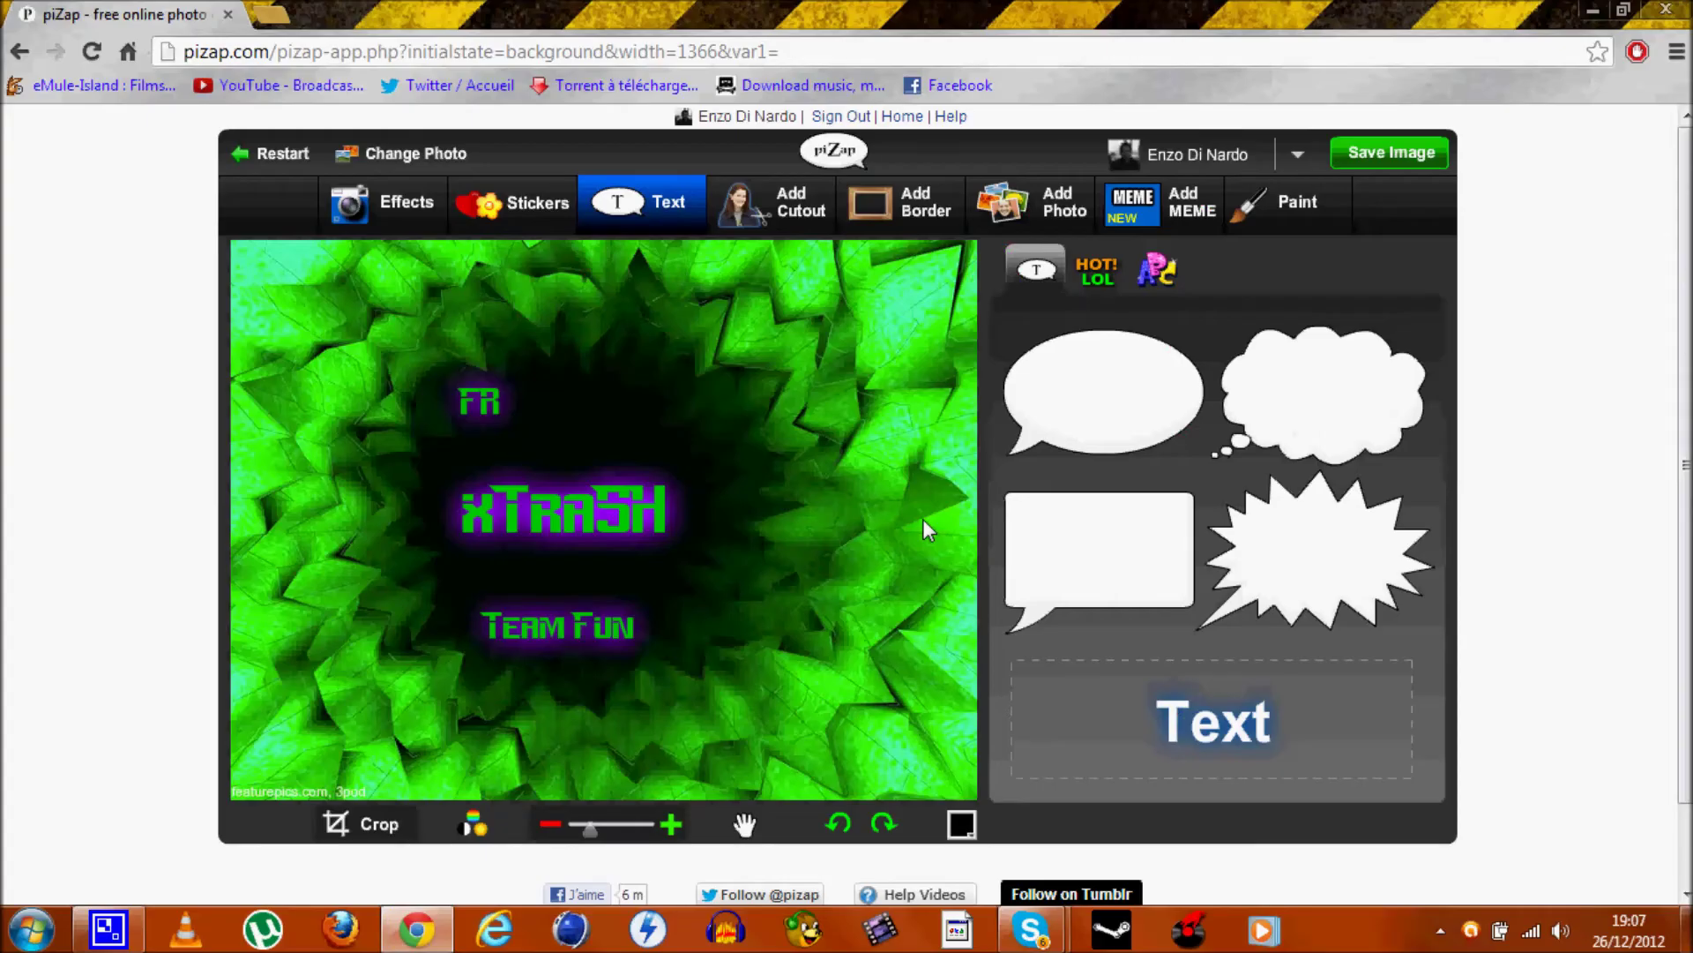
- Replace the Team Fun text below xTraSH with "Tutoriel" and apply it
click(556, 516)
double_click(543, 632)
drag(565, 626, 603, 620)
key(BackSpace)
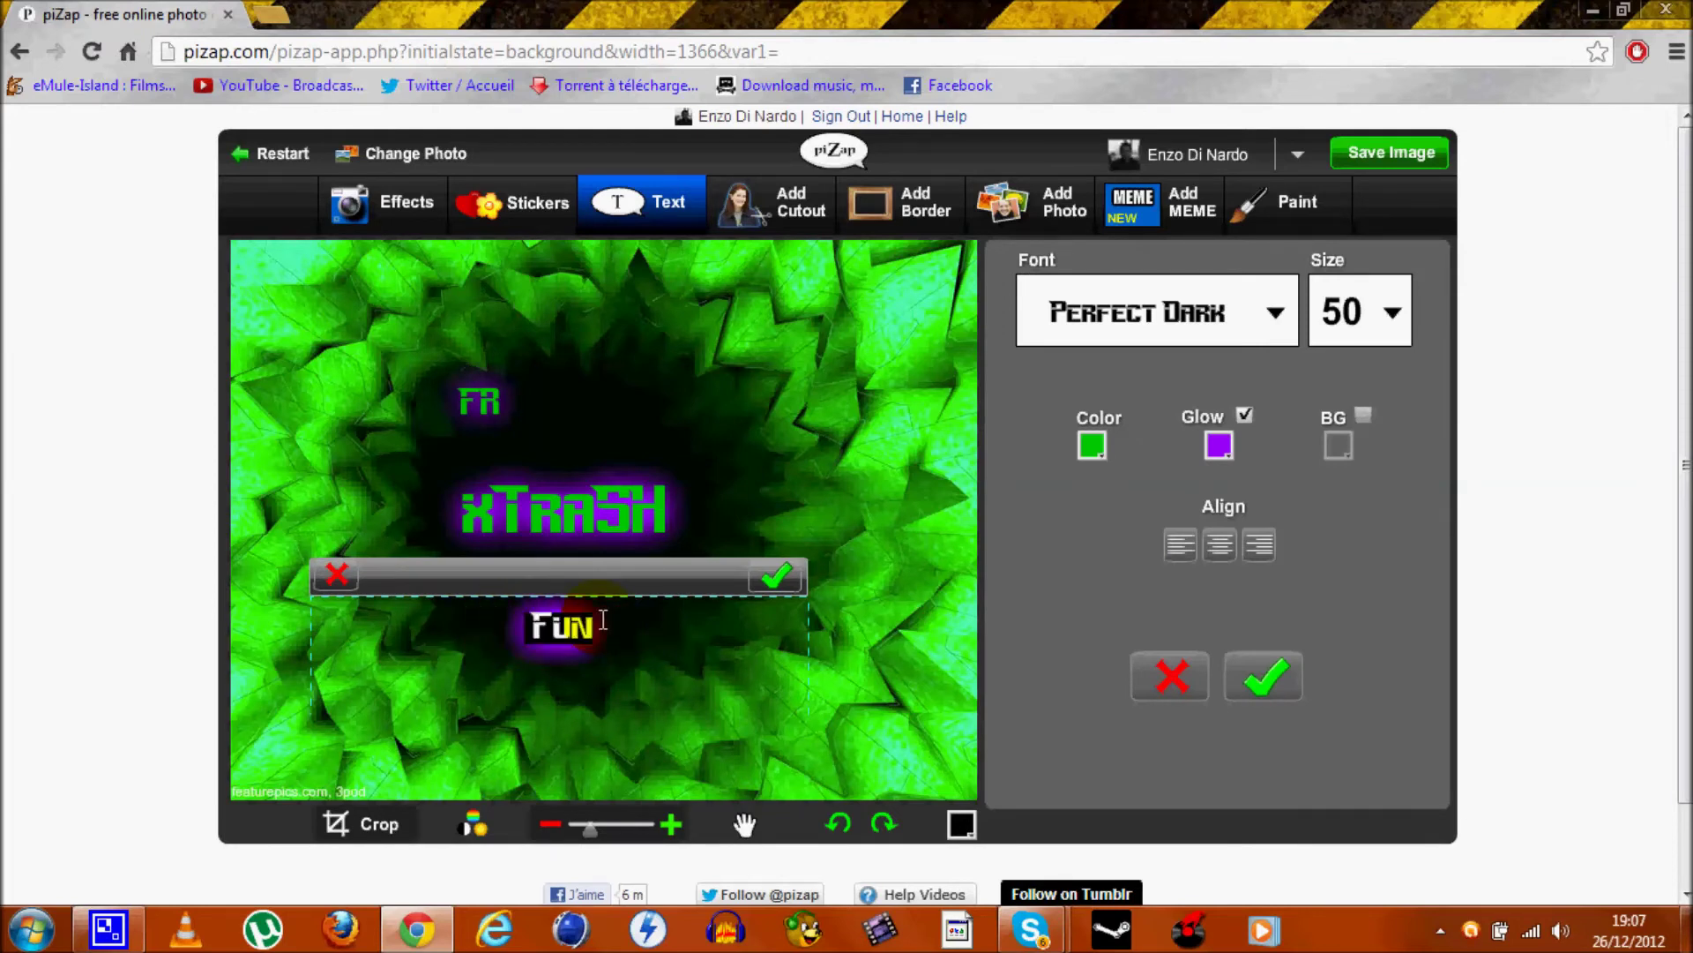
key(BackSpace)
text(Tutoriel)
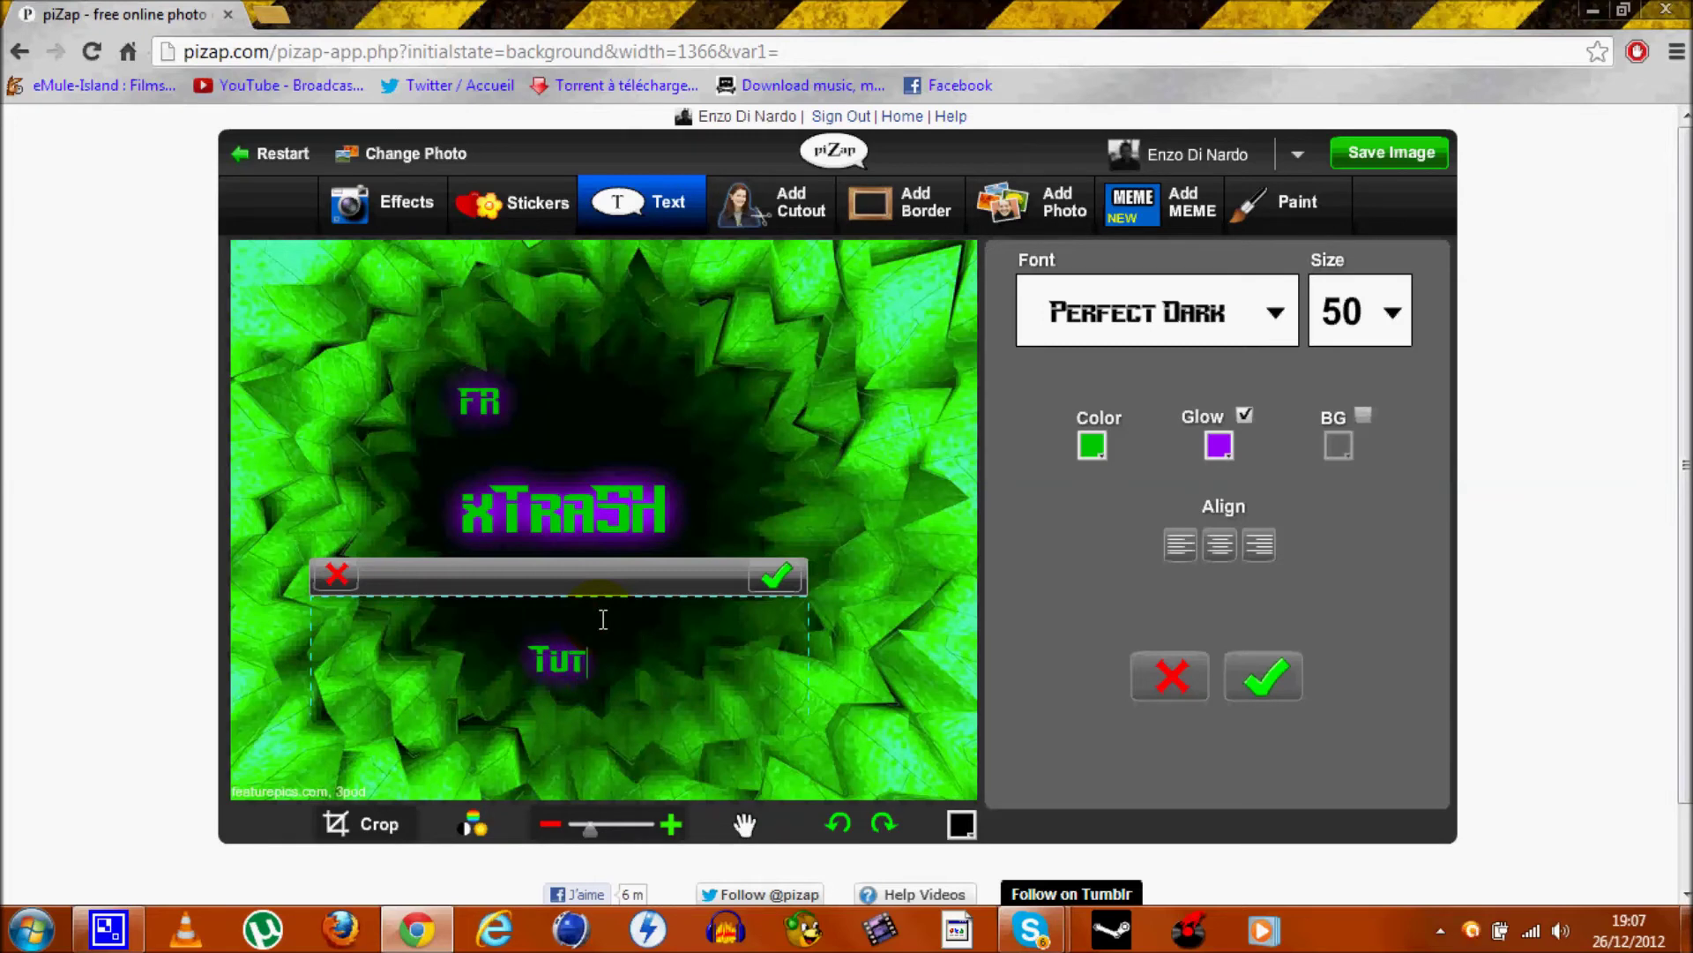
click(777, 578)
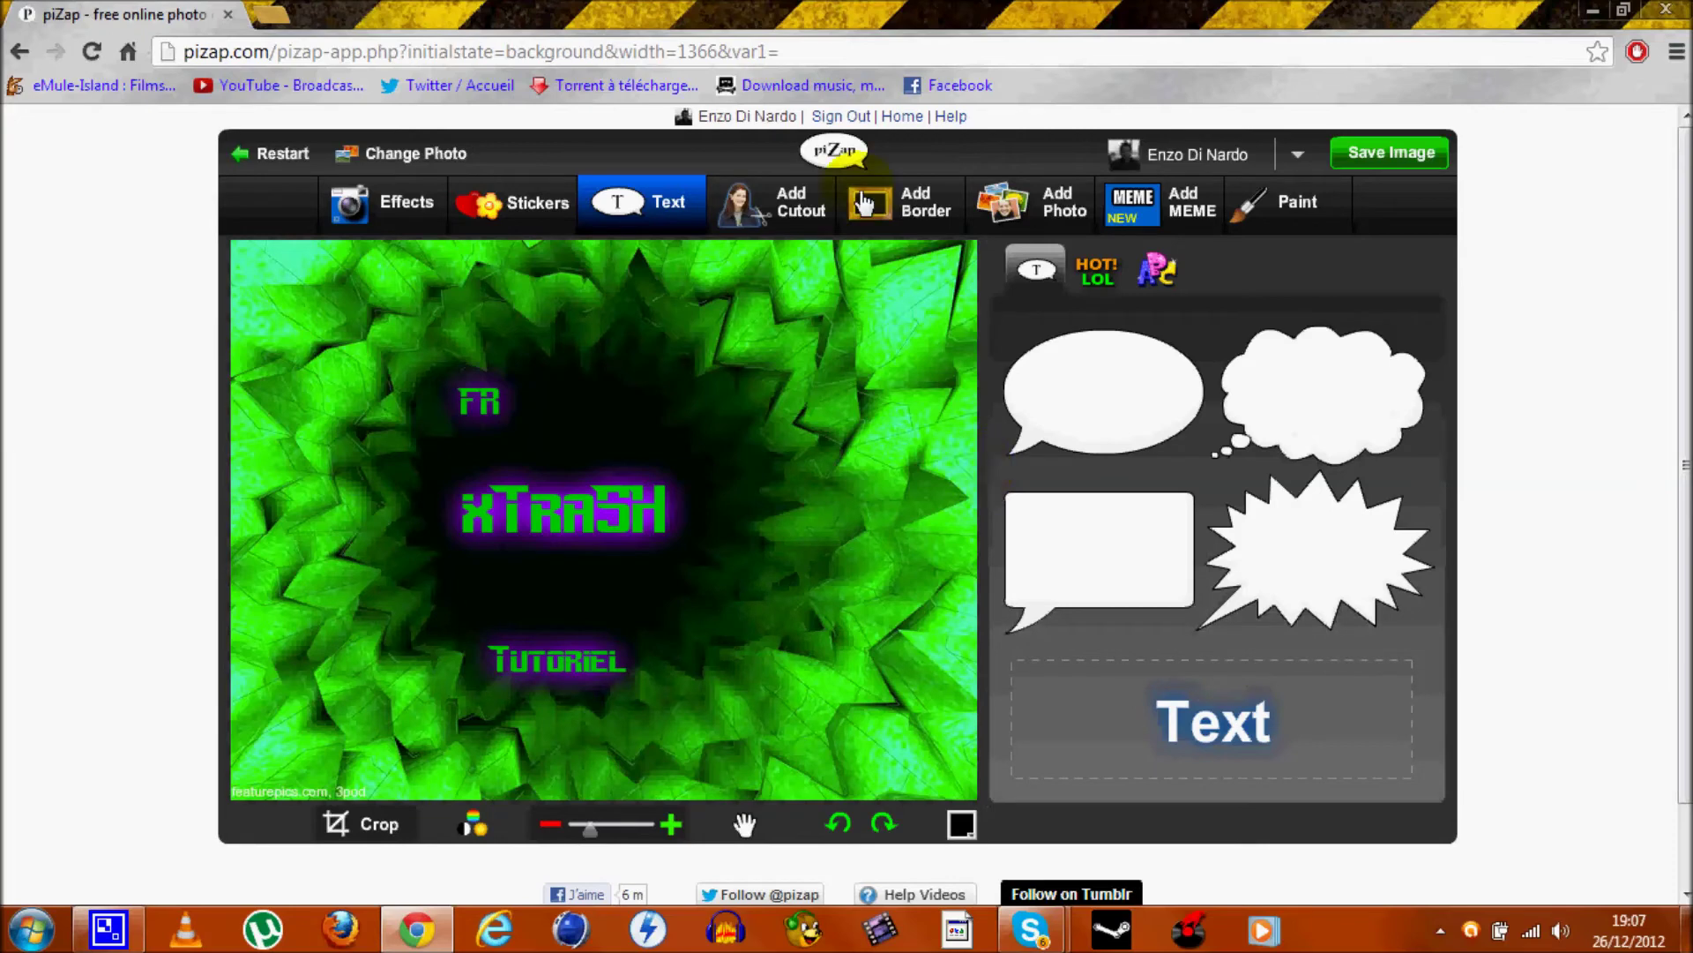
- Look through the Objects & Designs sticker categories
click(508, 210)
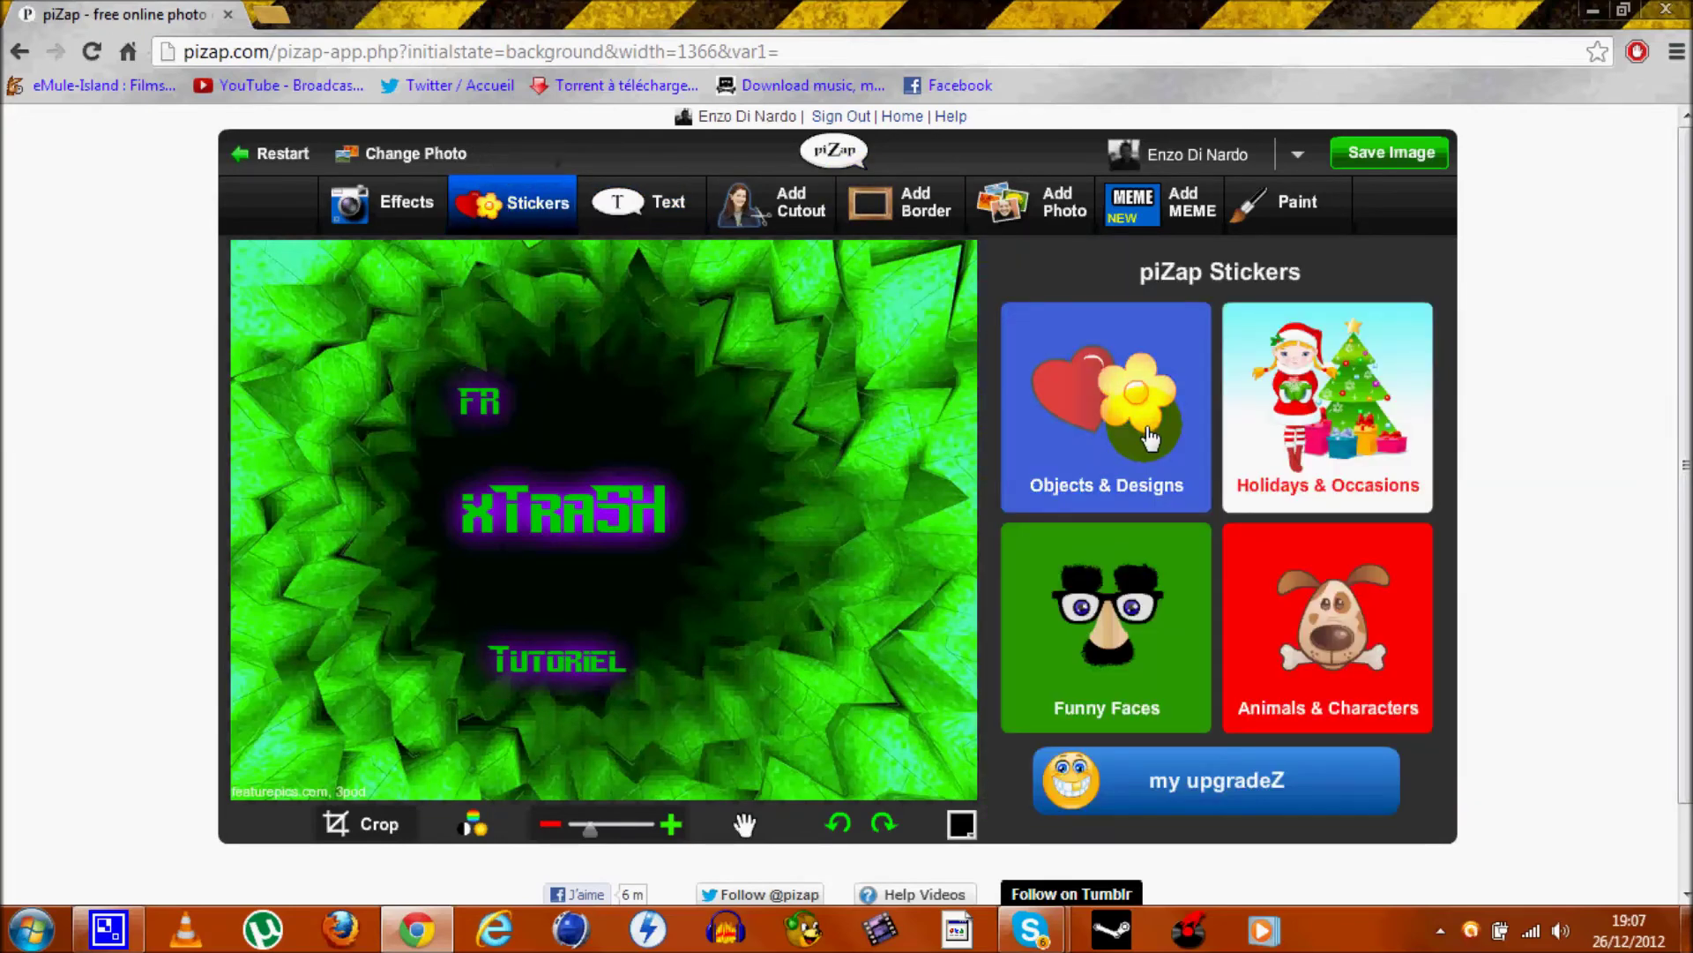
click(1151, 439)
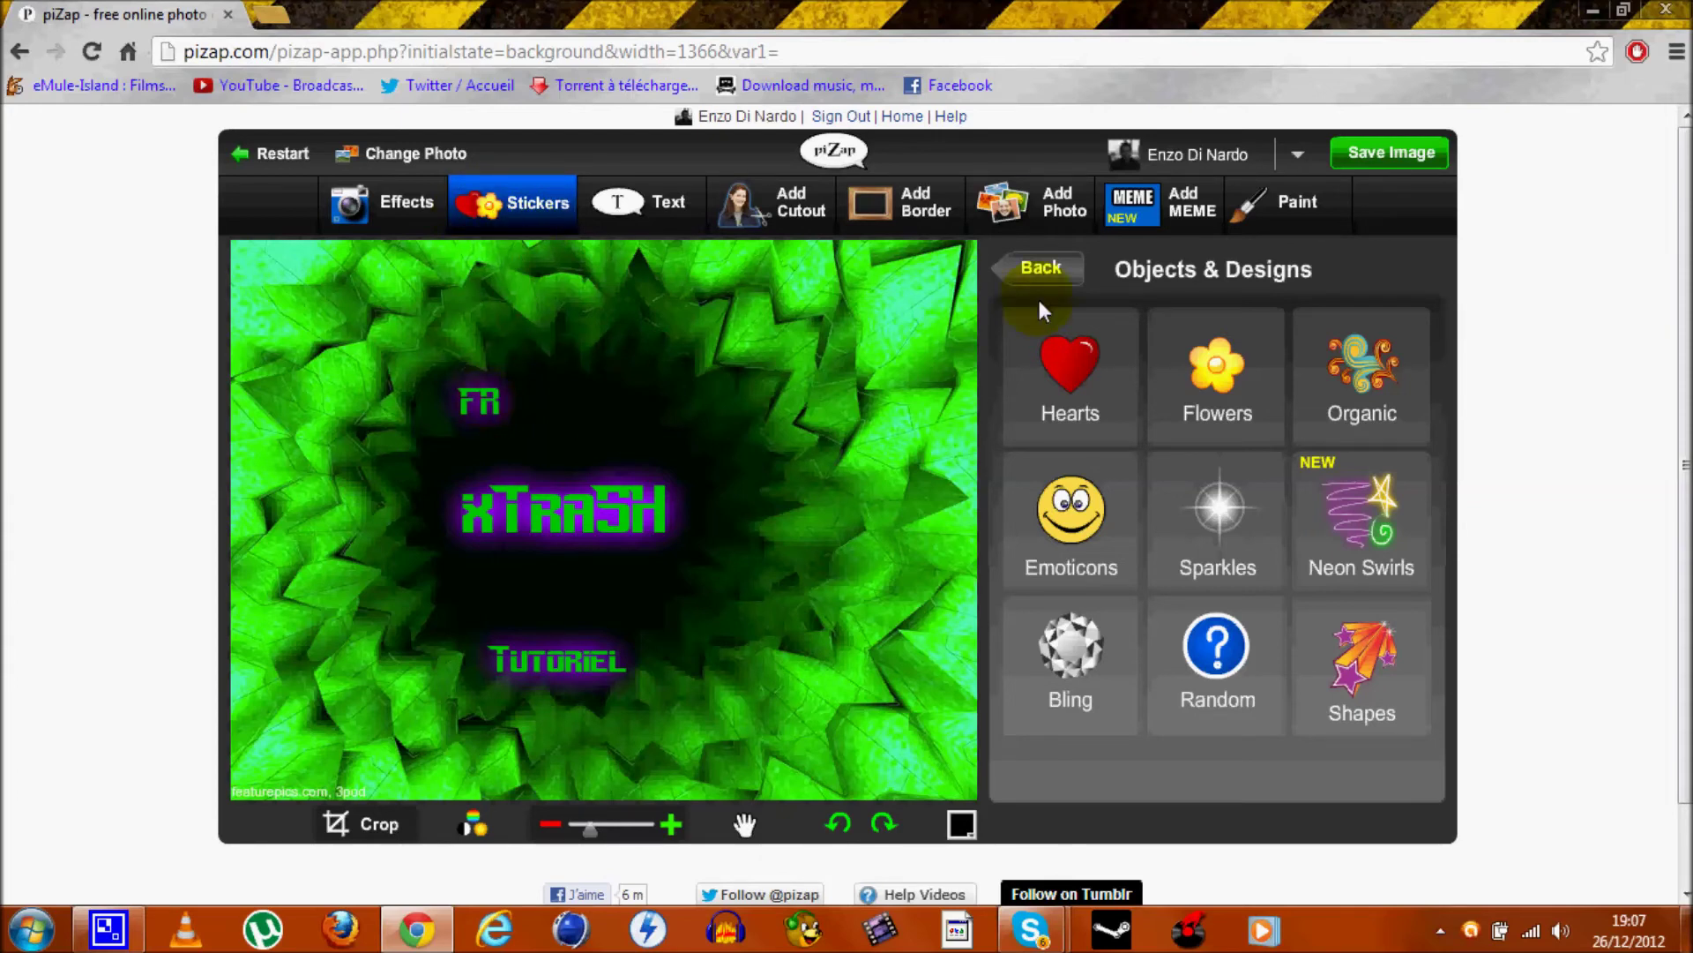
- Download the finished image and save it to the desktop folder (Bureau) under the suggested file name
click(1380, 164)
click(1180, 719)
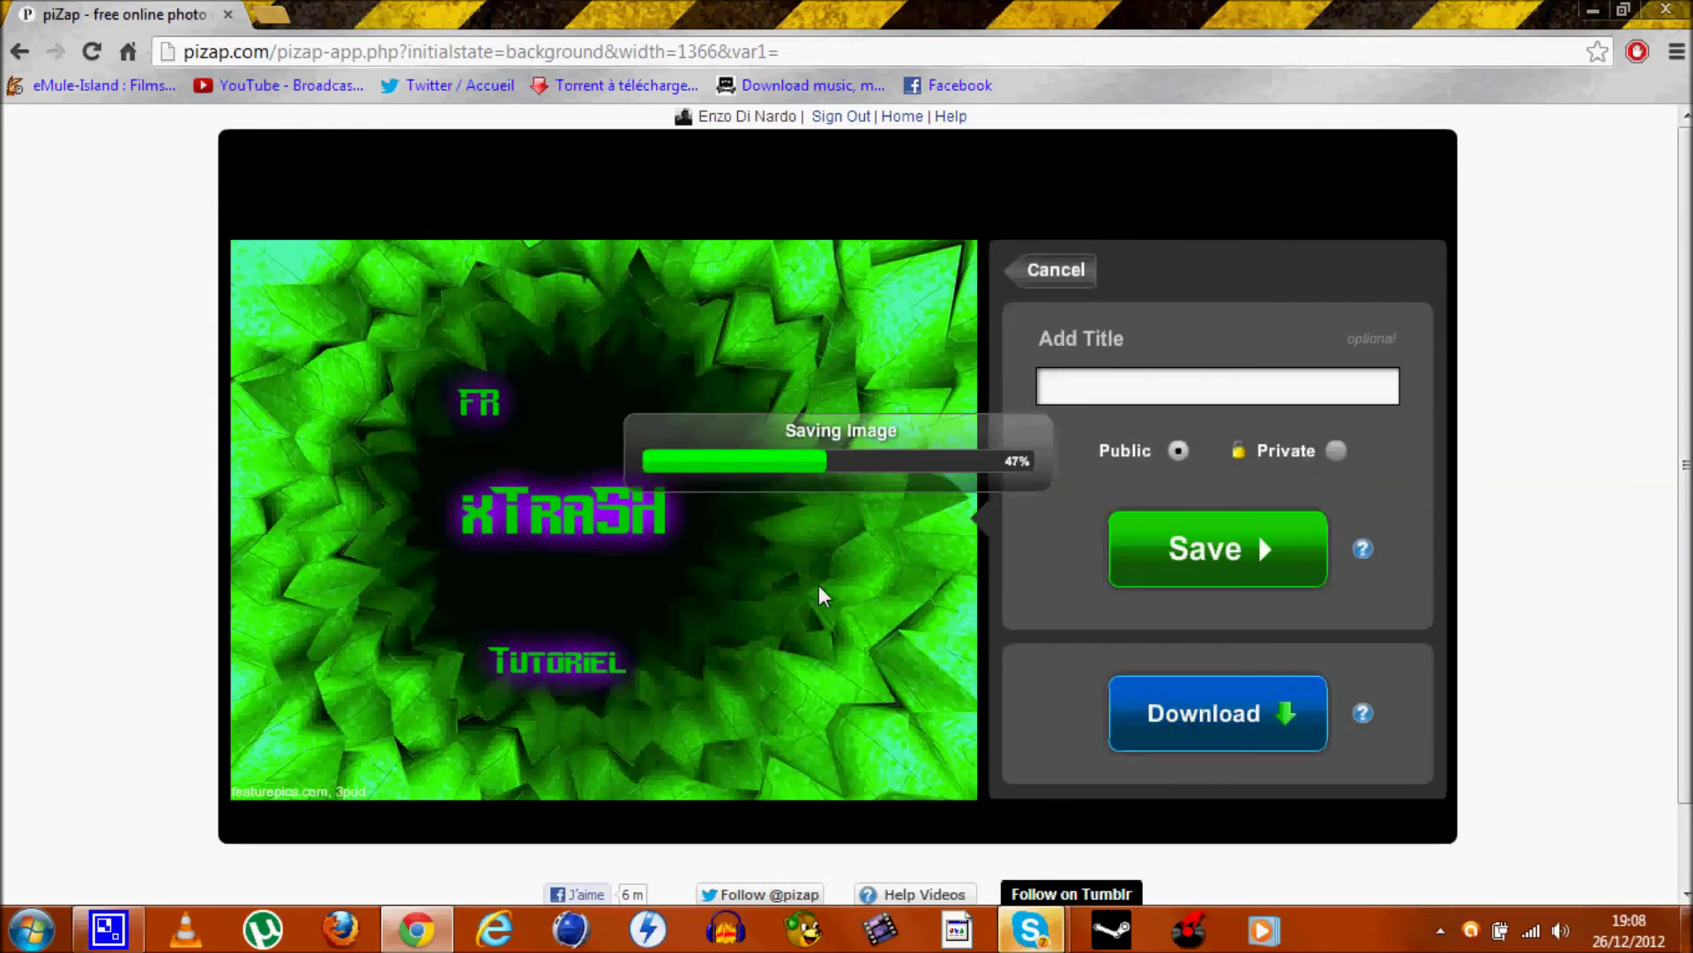
click(569, 666)
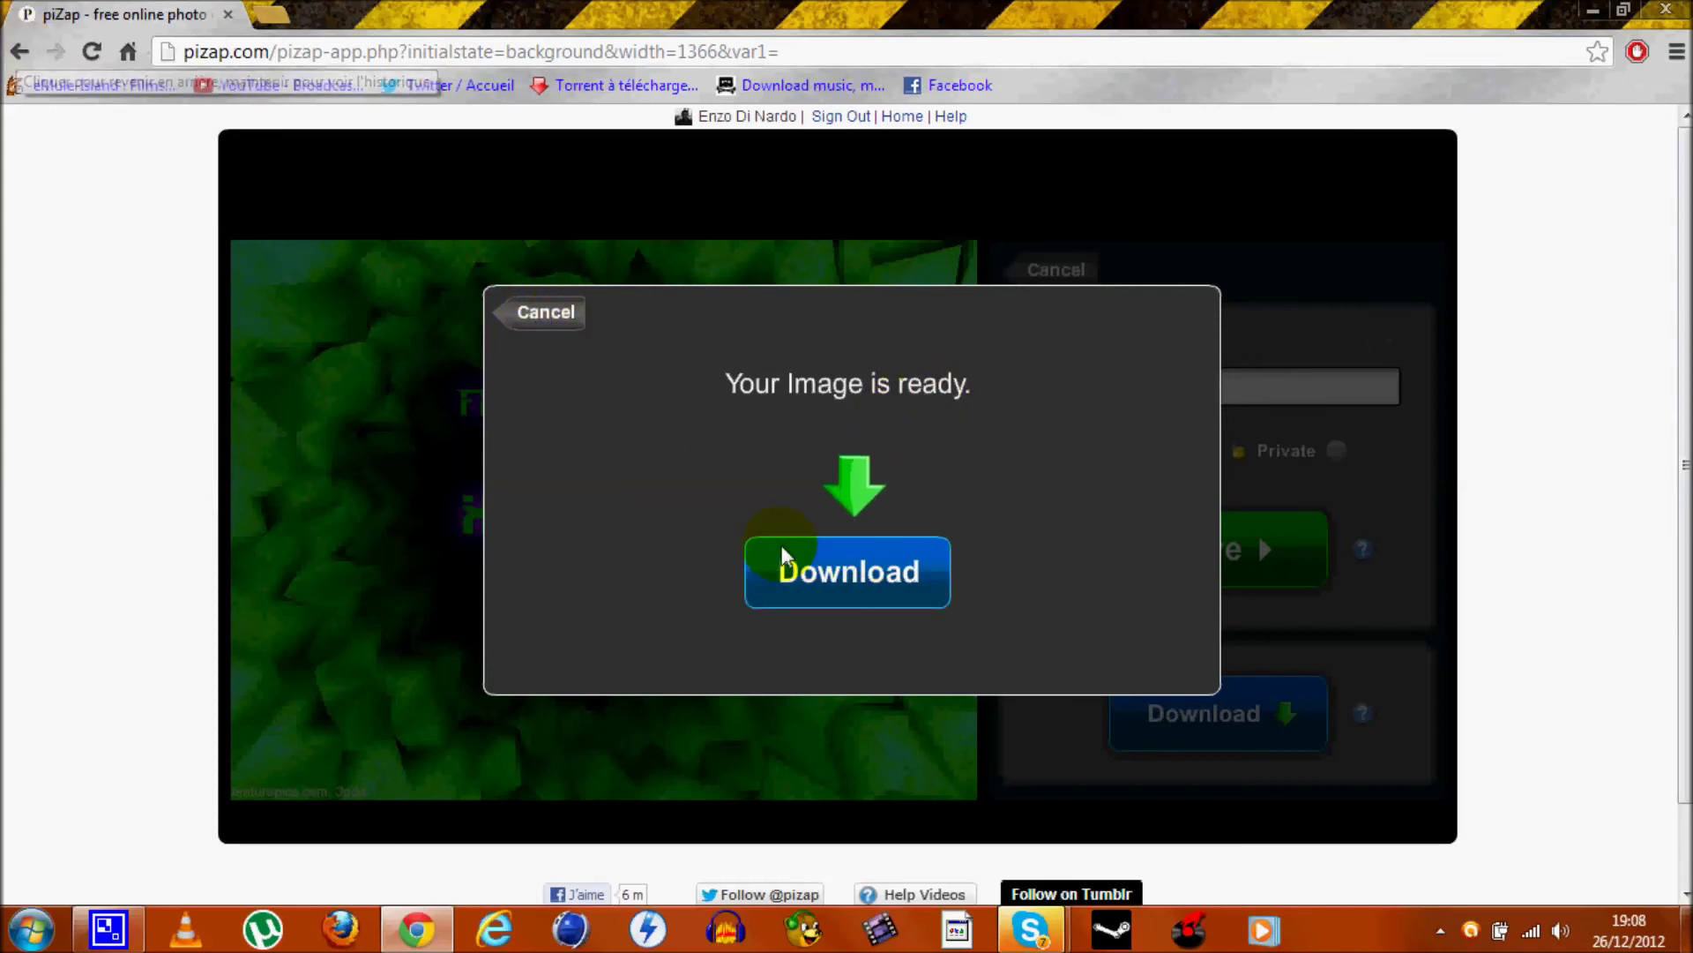
click(823, 575)
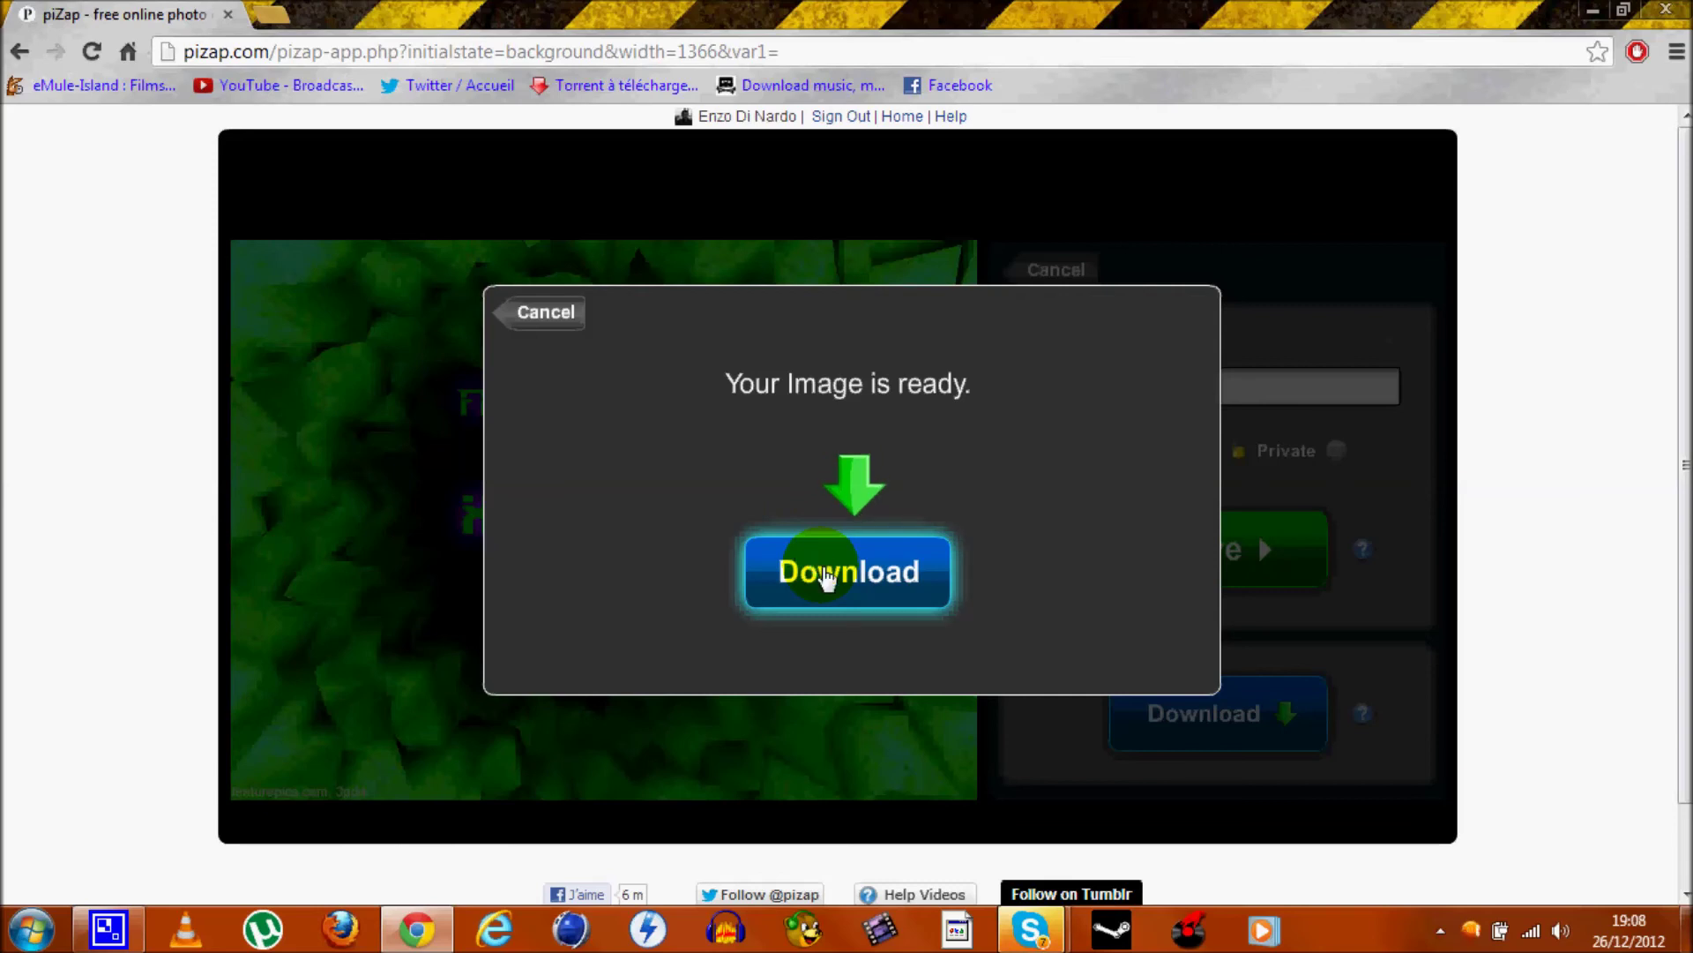
click(827, 578)
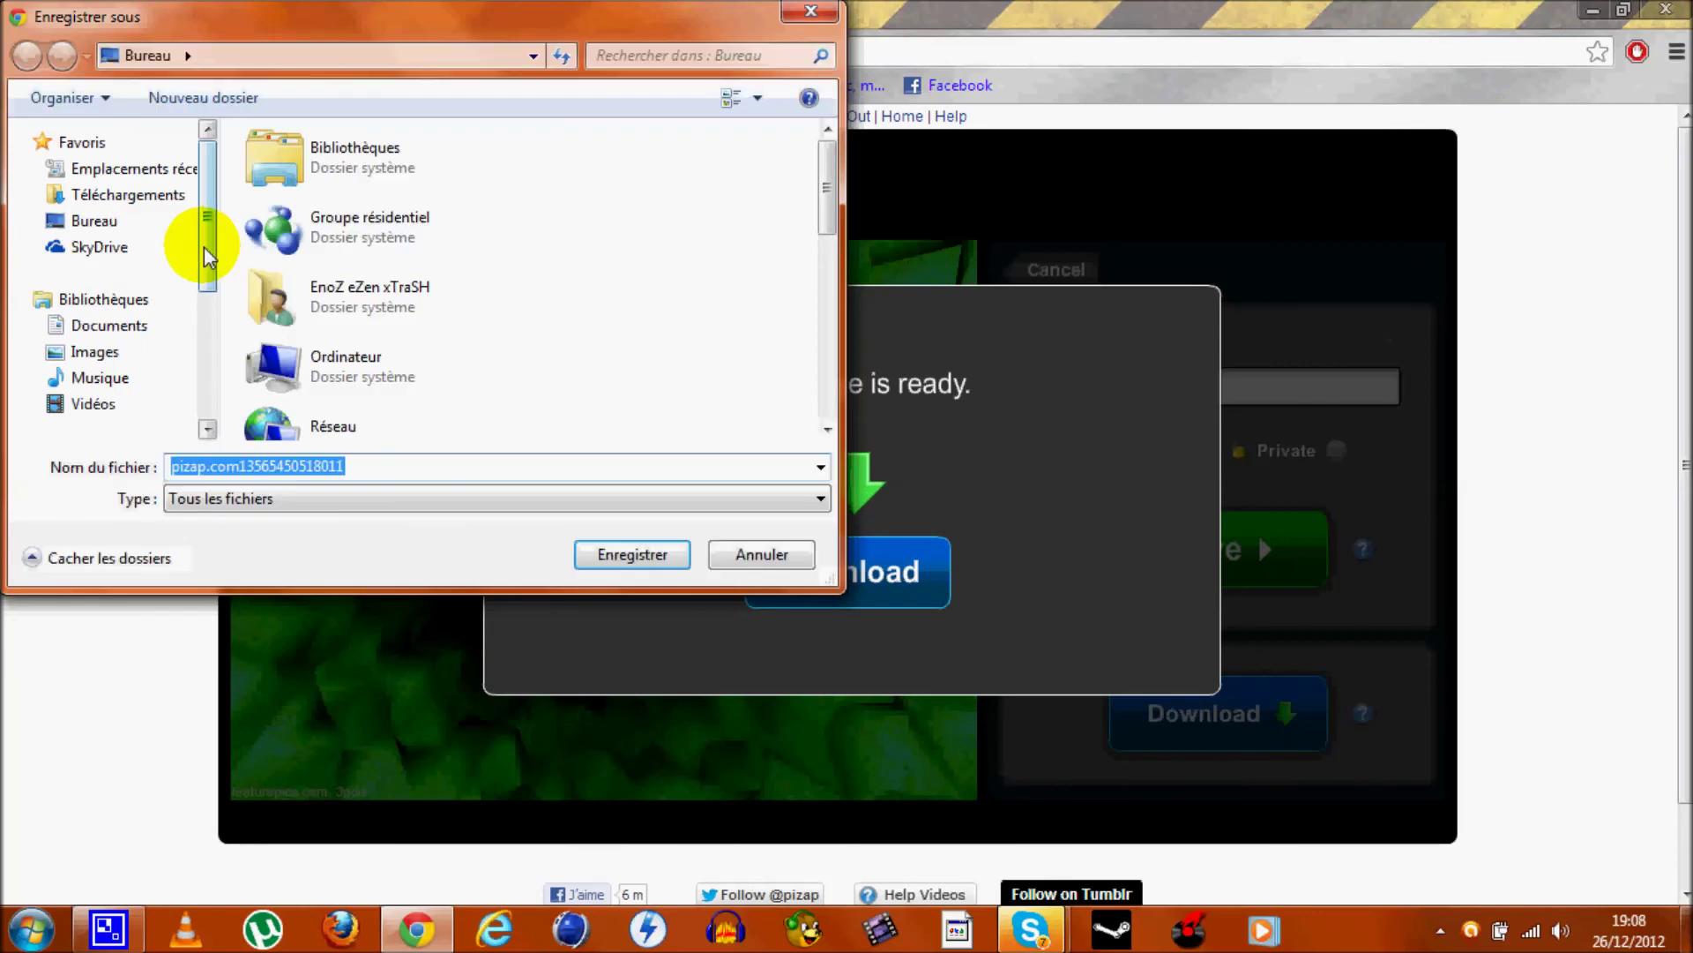
click(633, 555)
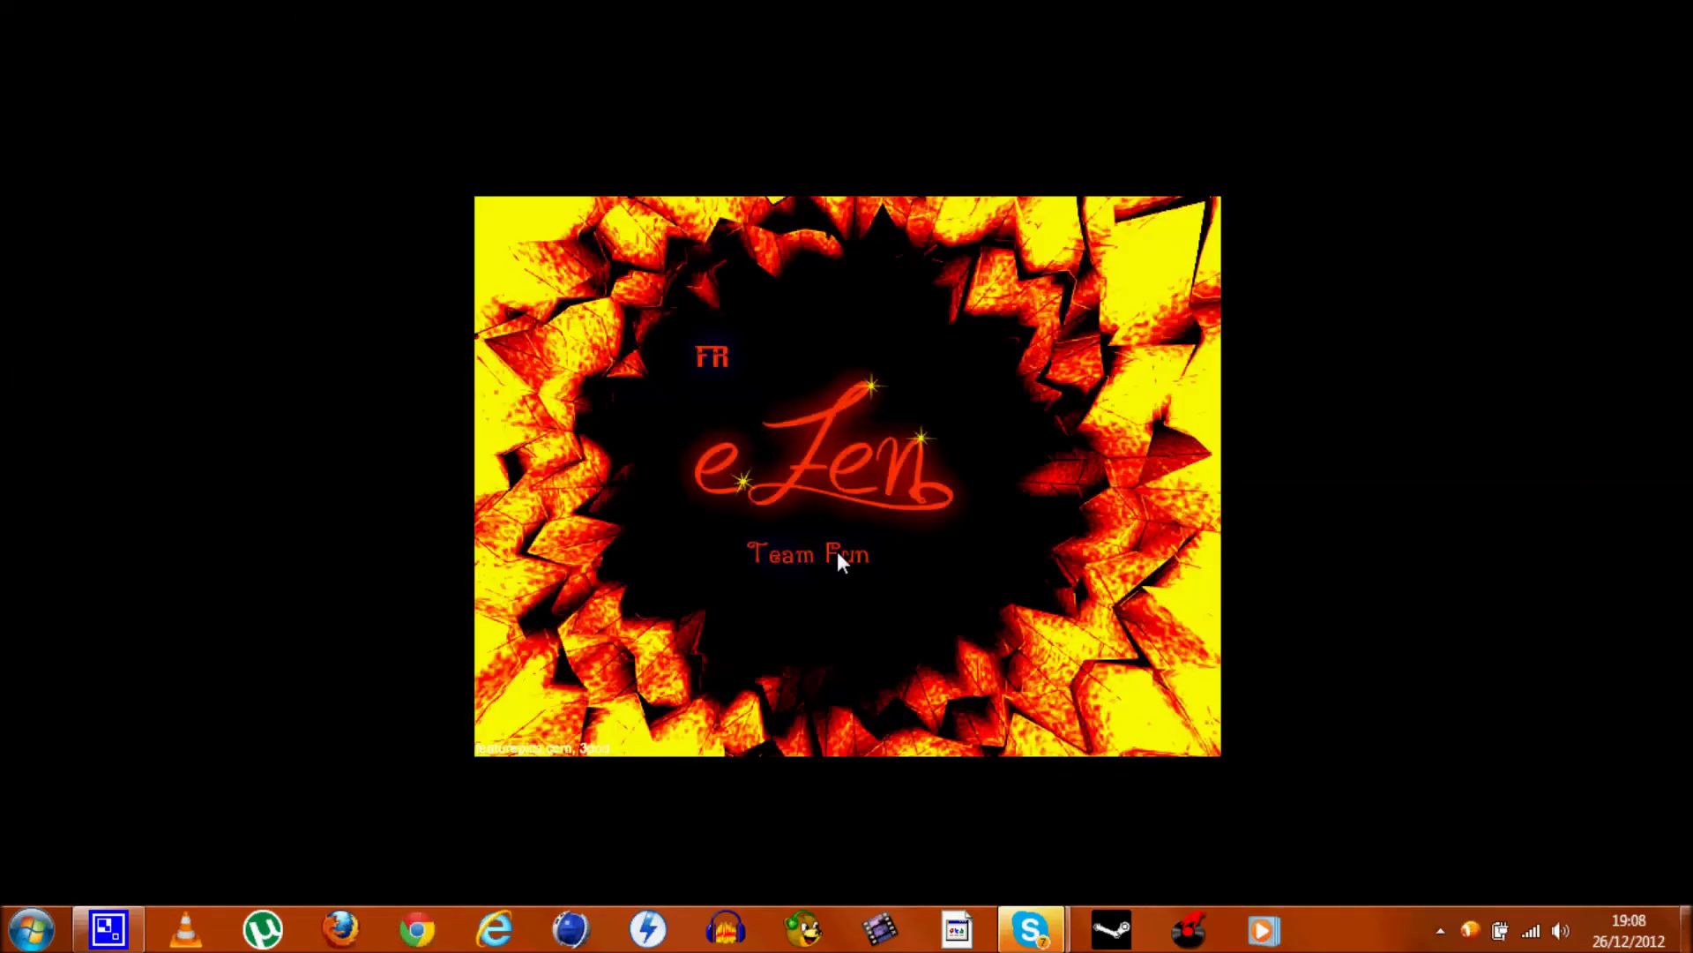
key(super)
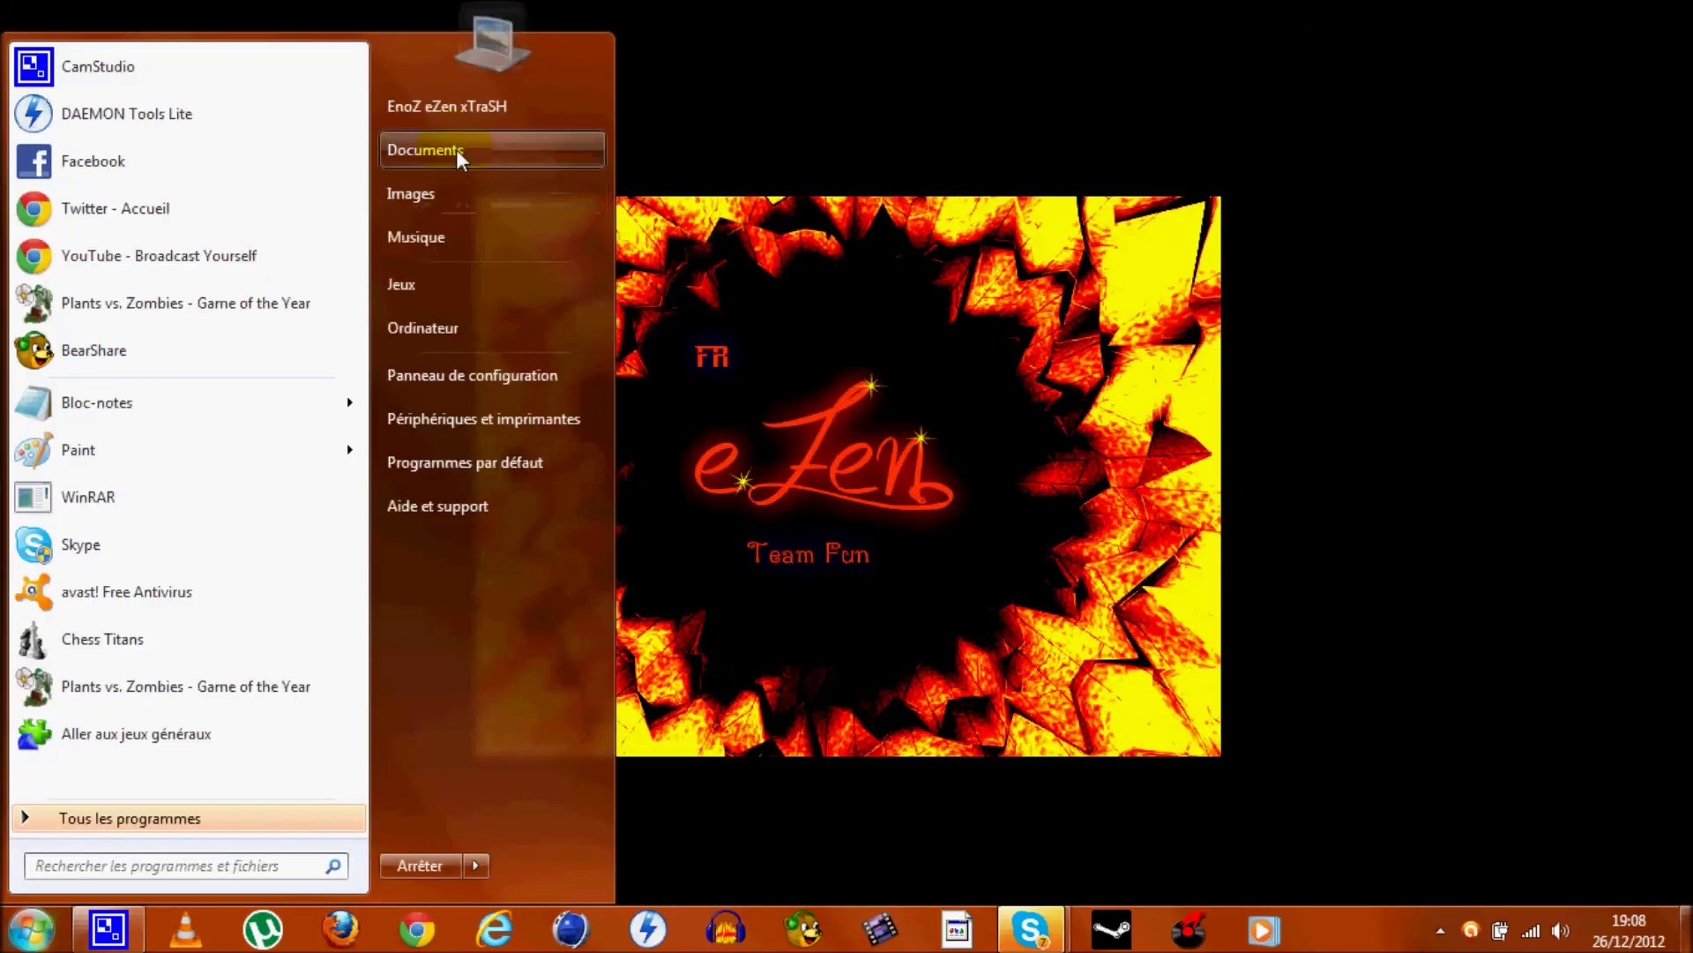
click(455, 150)
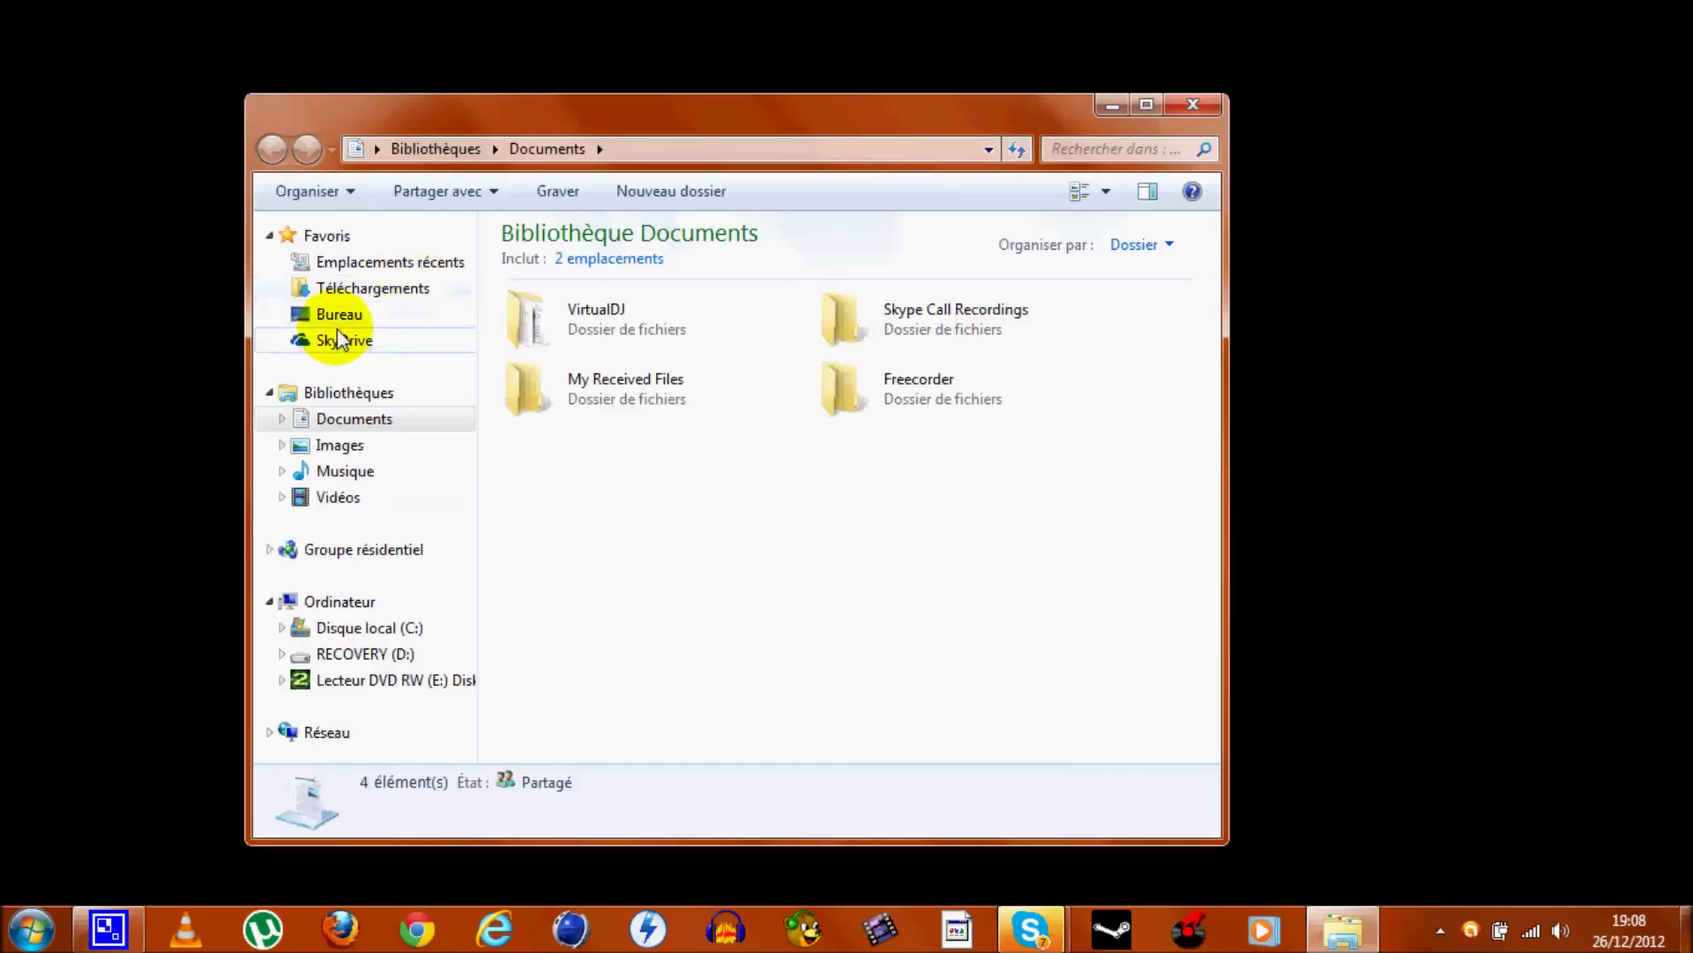
click(337, 309)
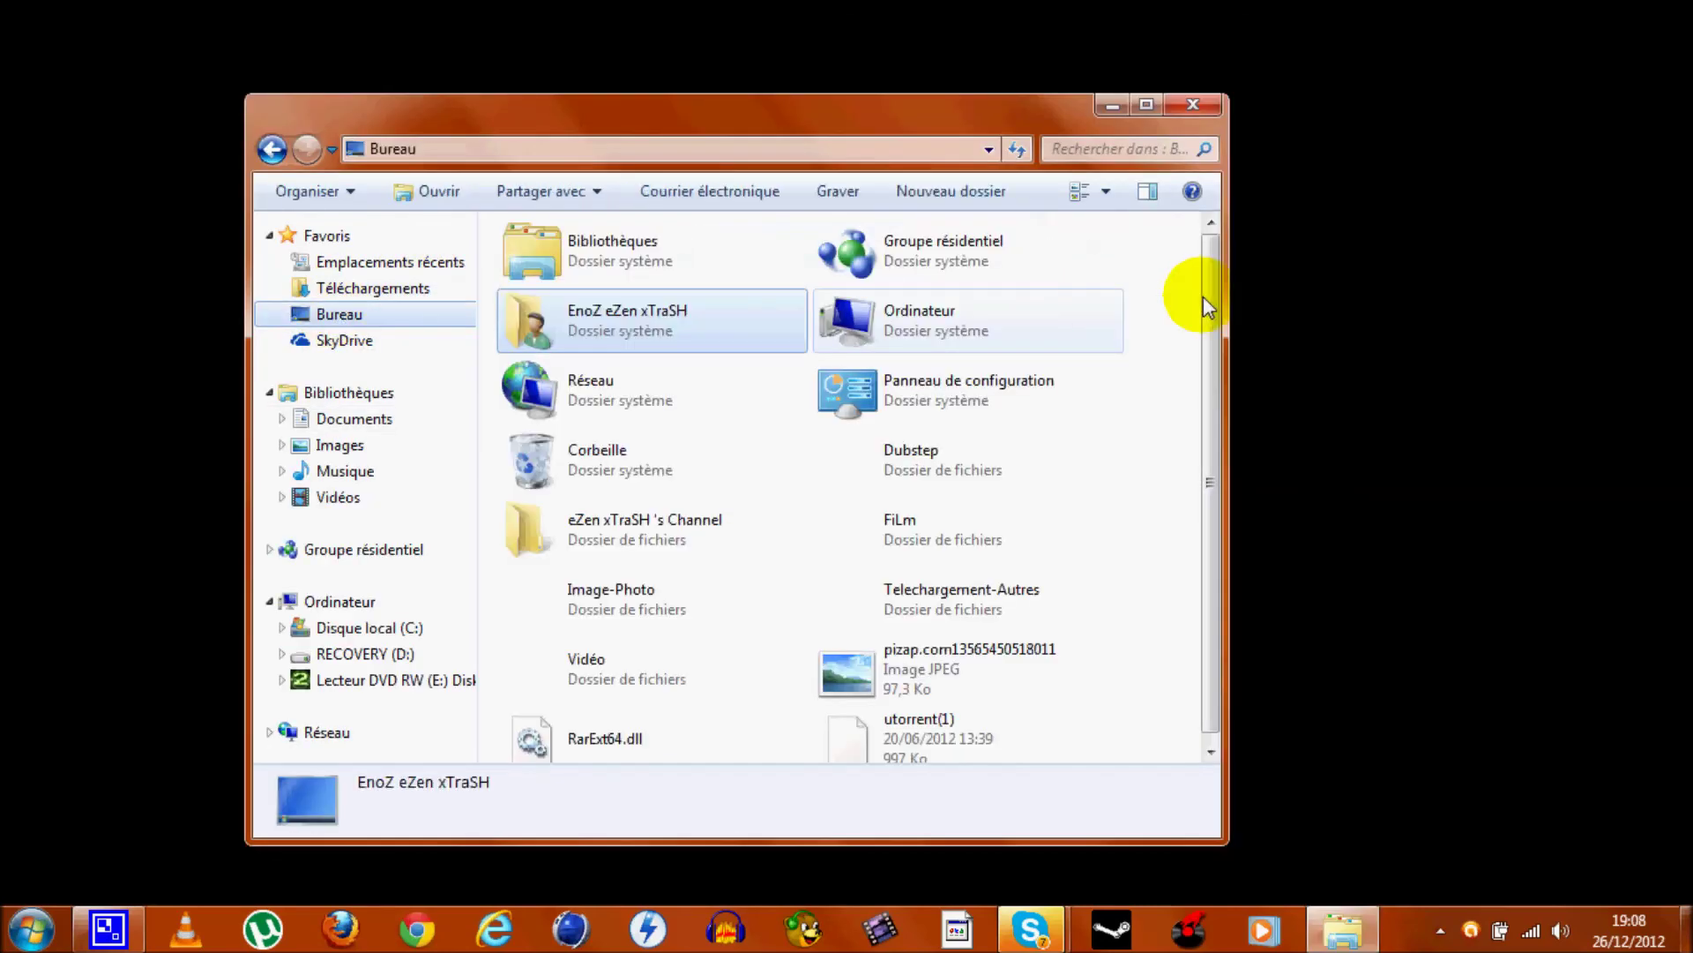
drag(1205, 300, 1205, 363)
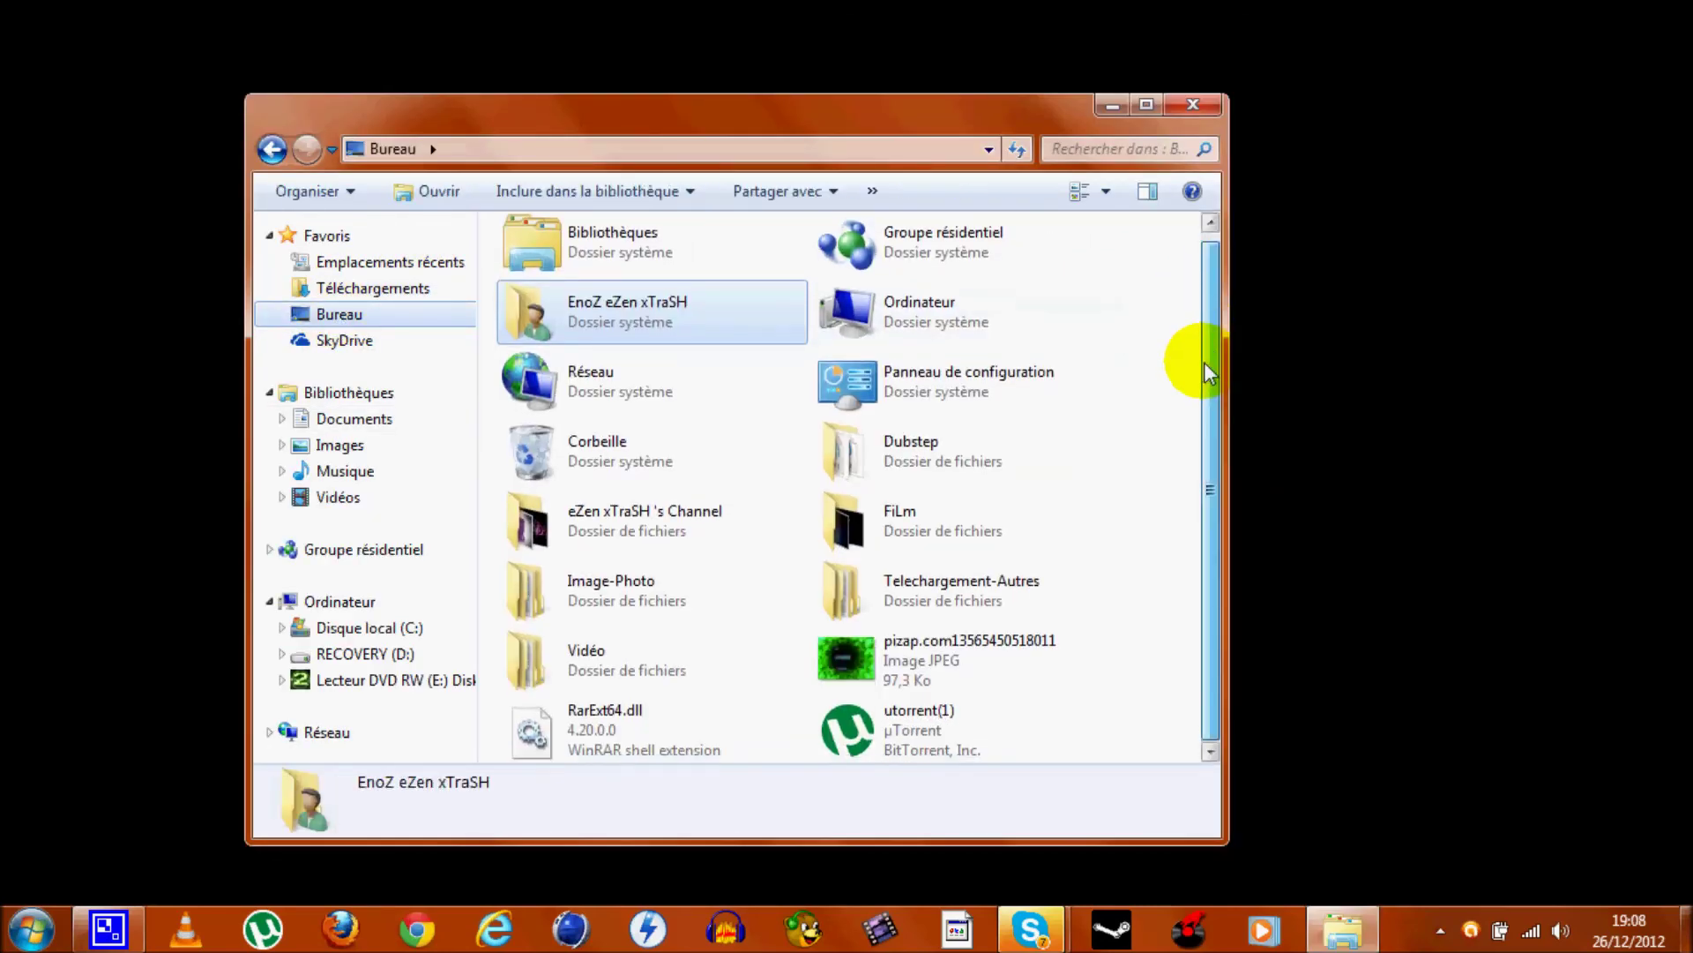
click(891, 651)
double_click(891, 653)
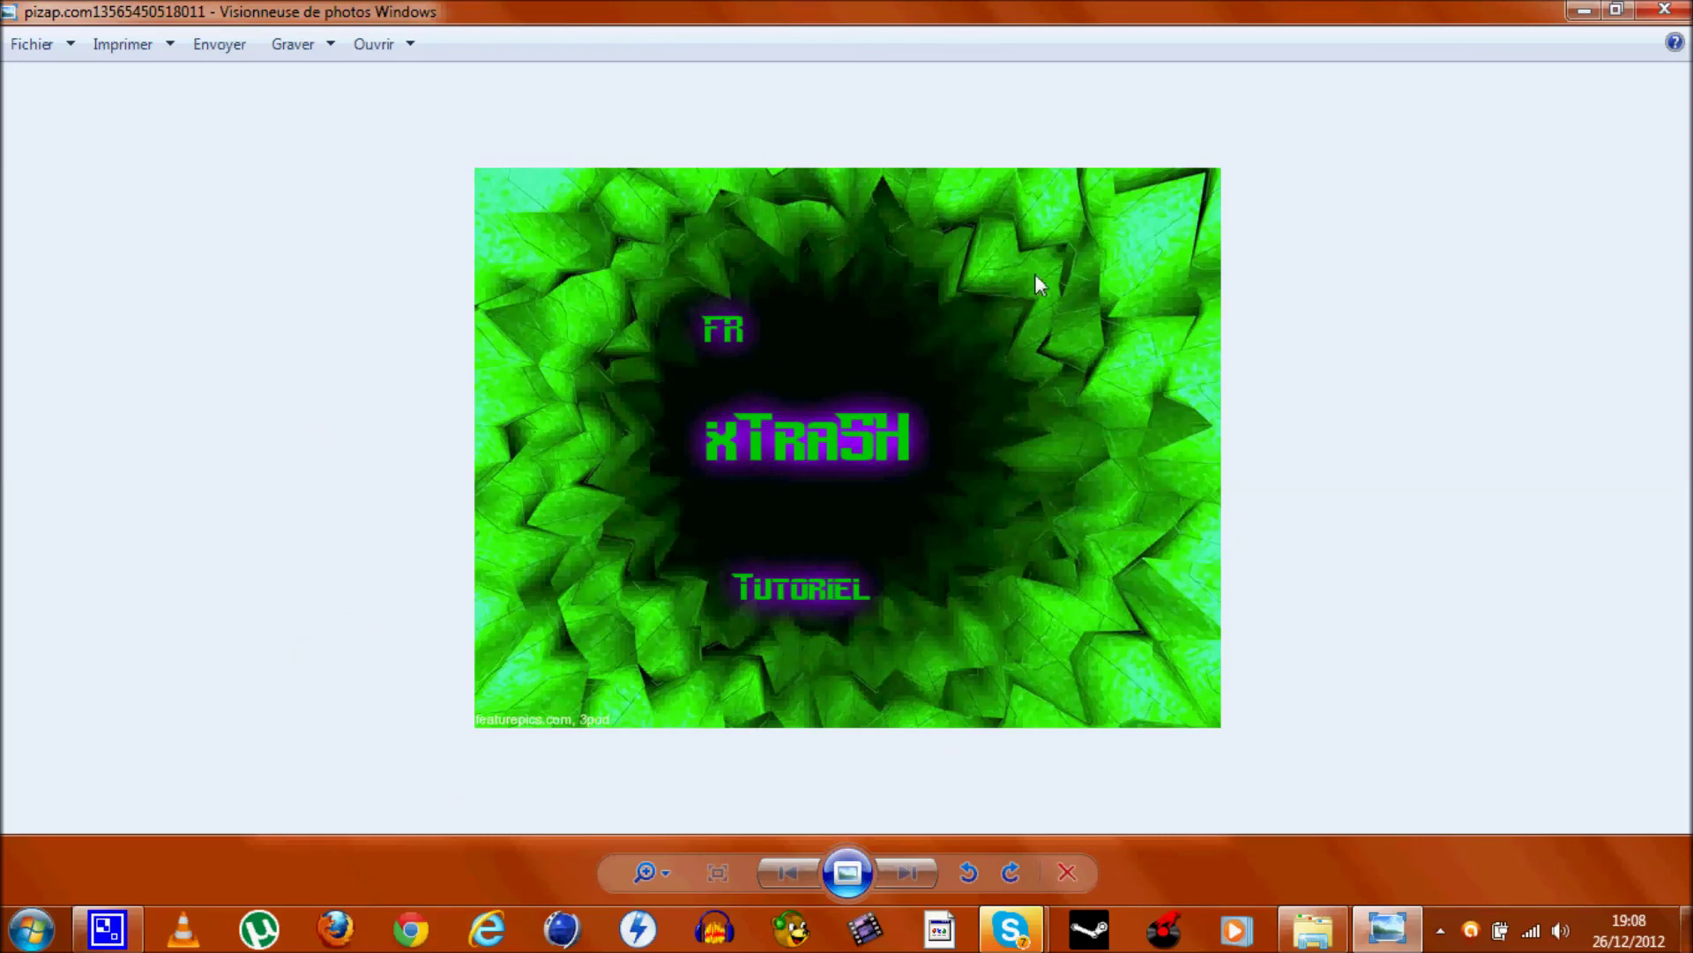
click(1665, 10)
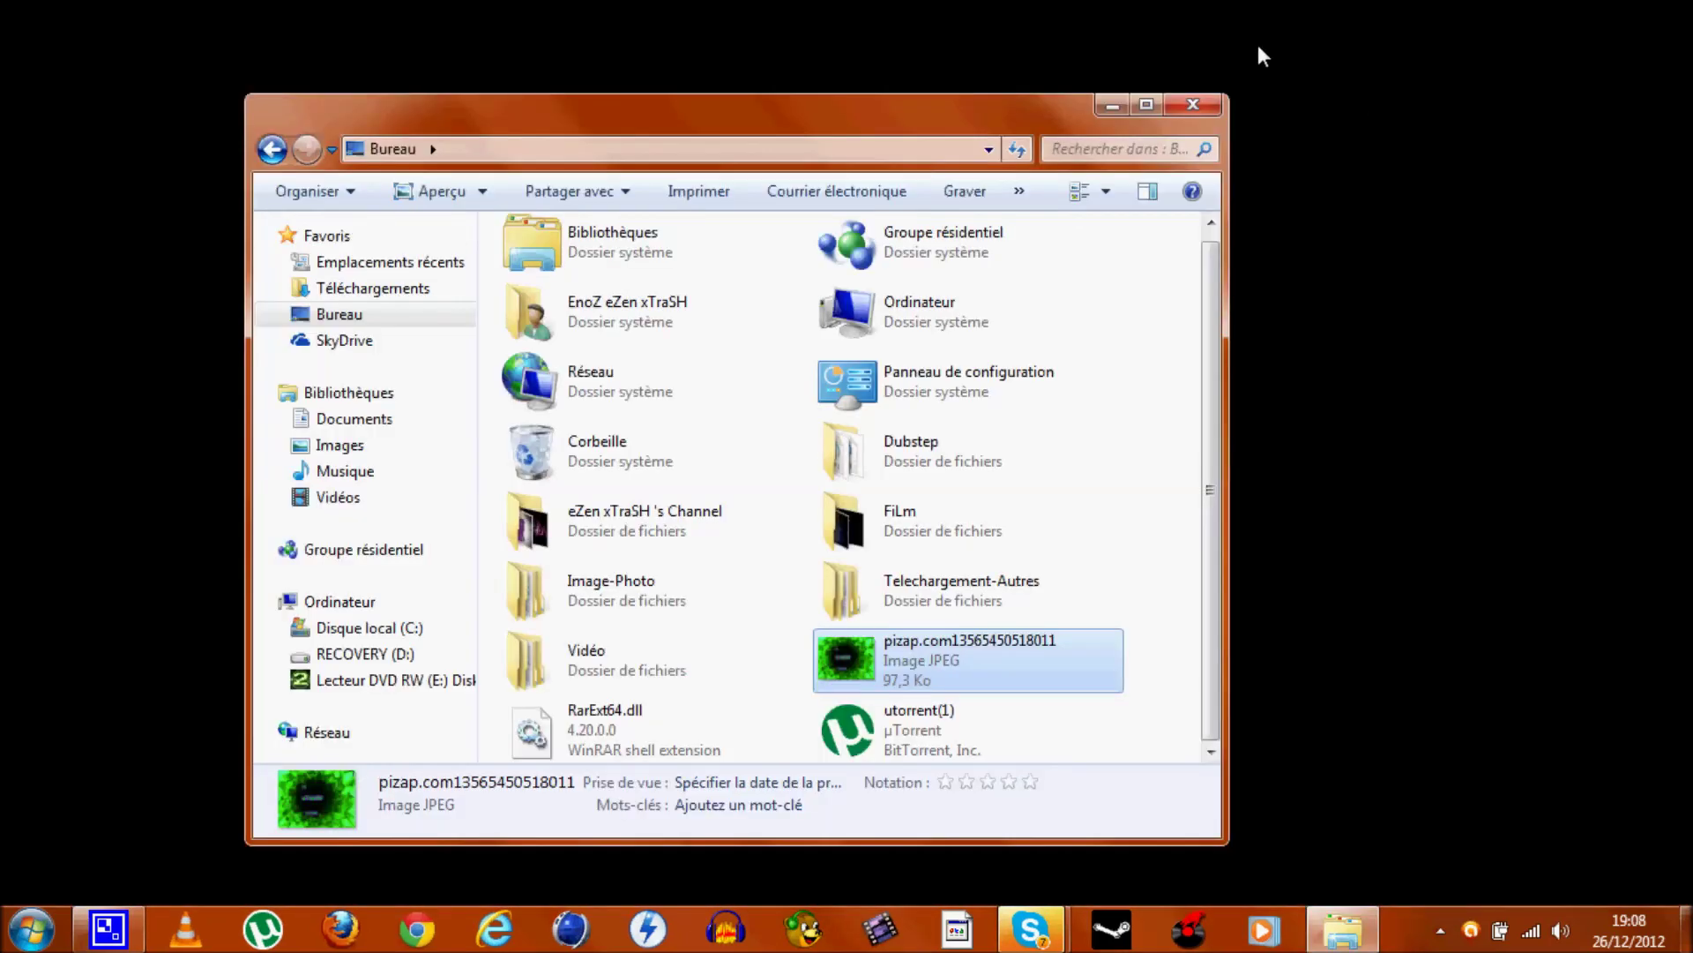
click(1191, 101)
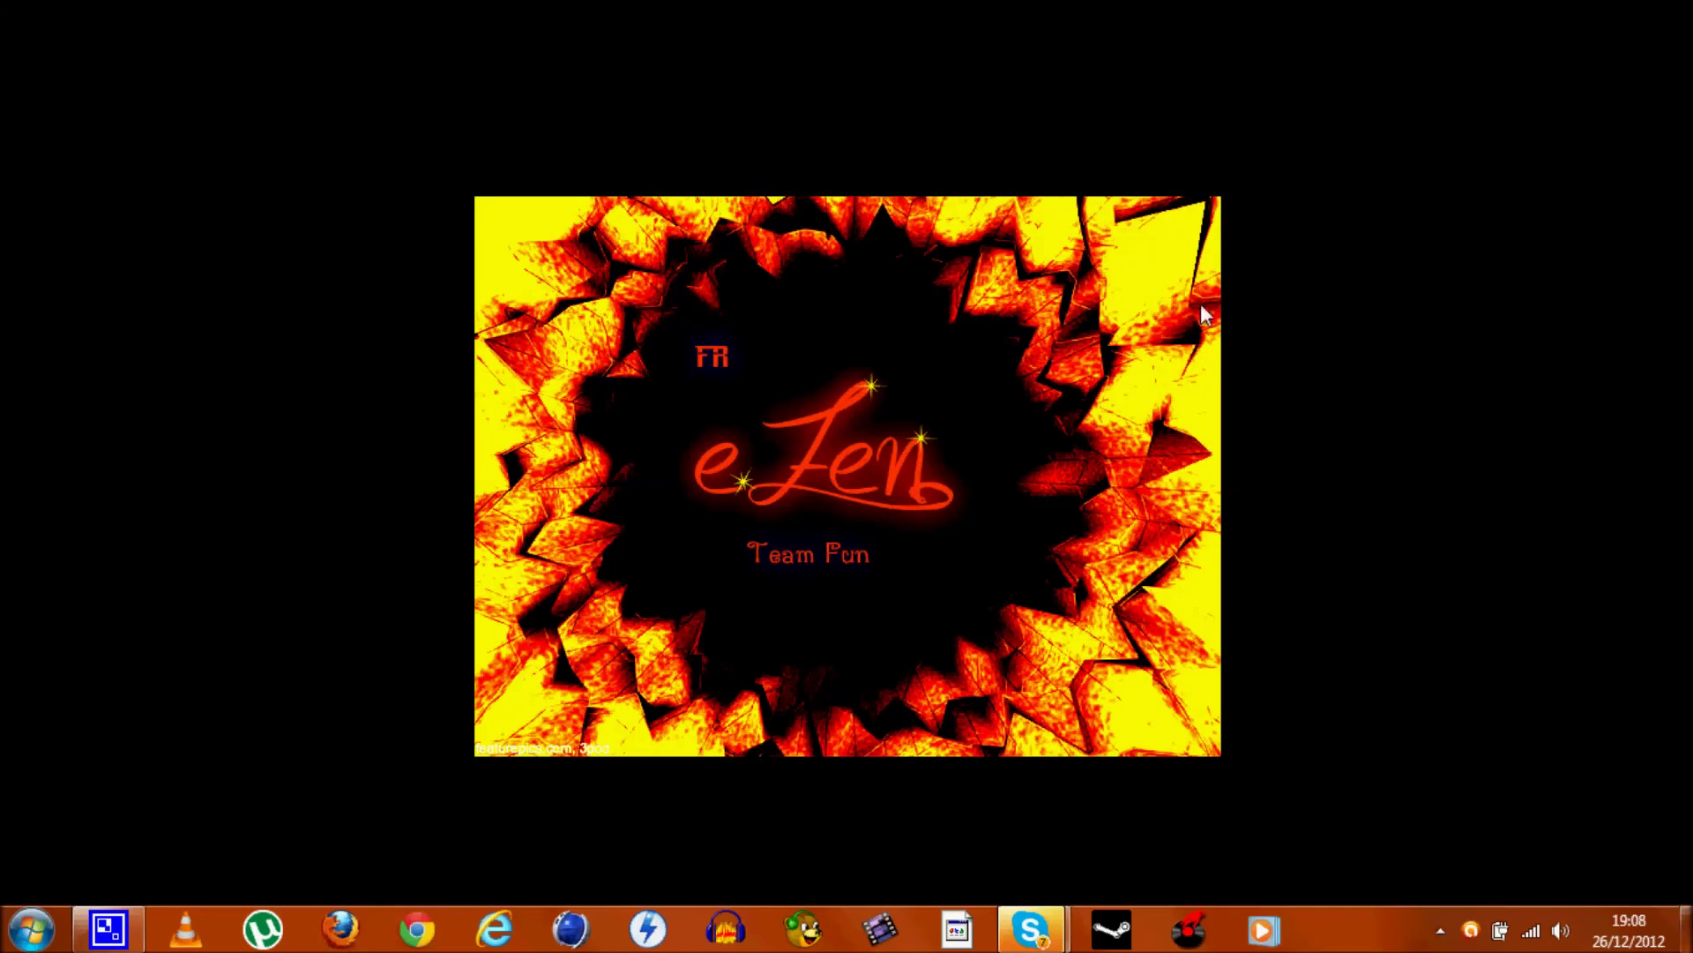
click(1440, 931)
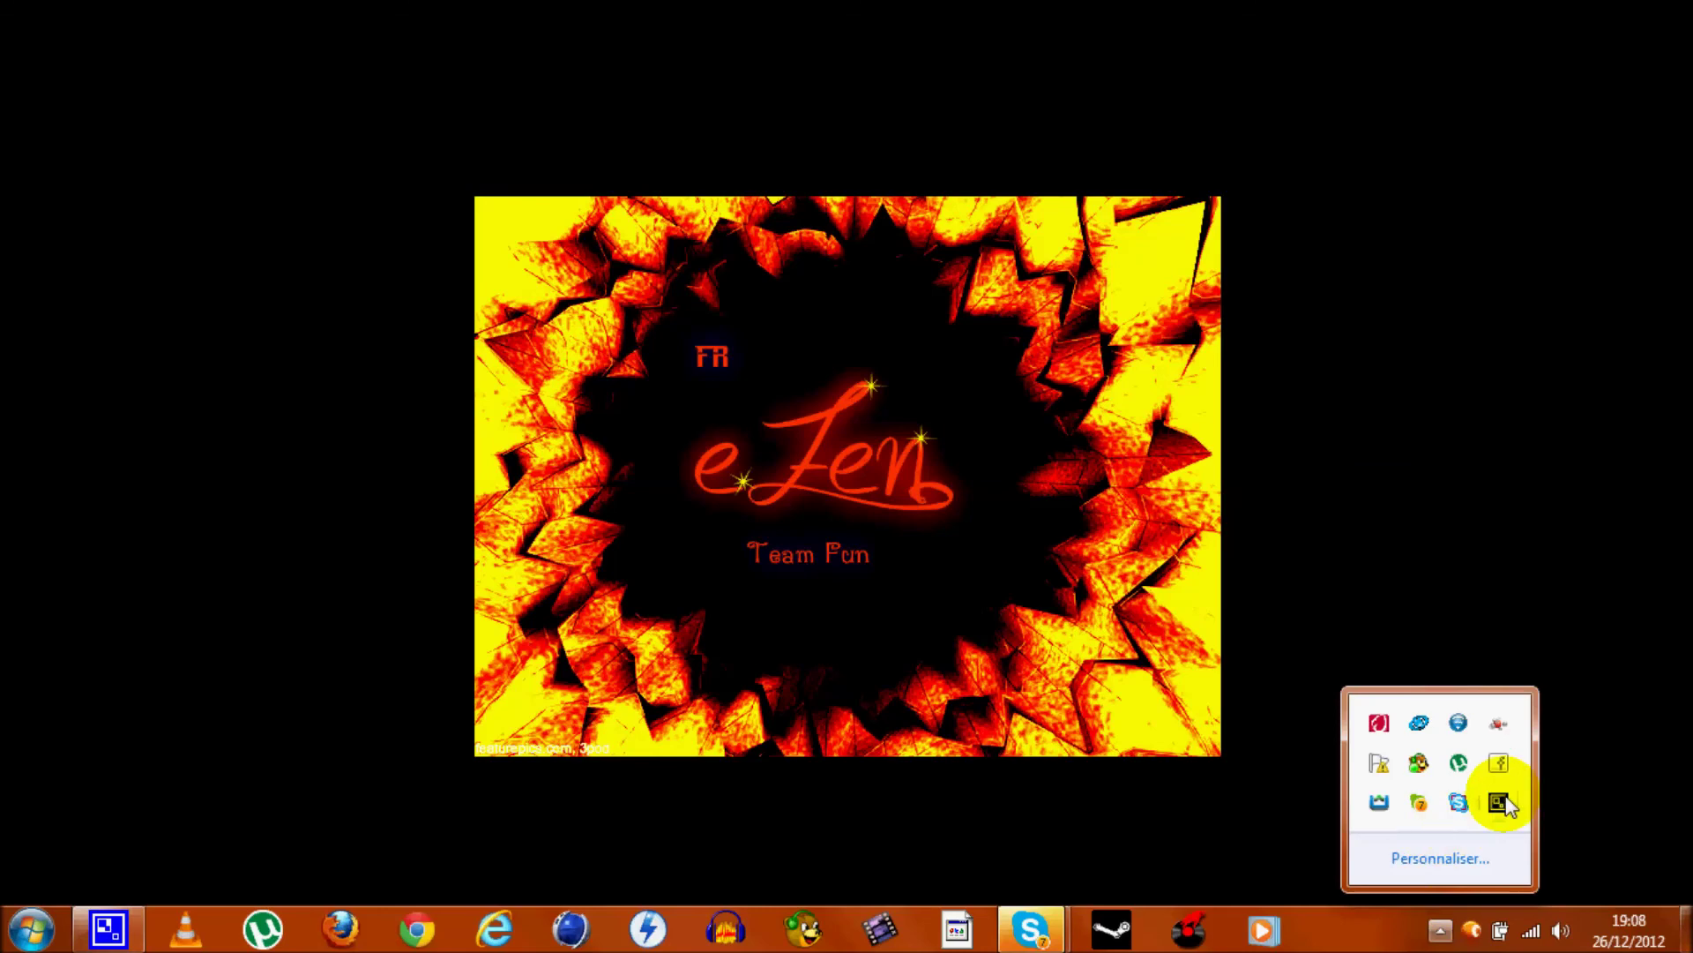